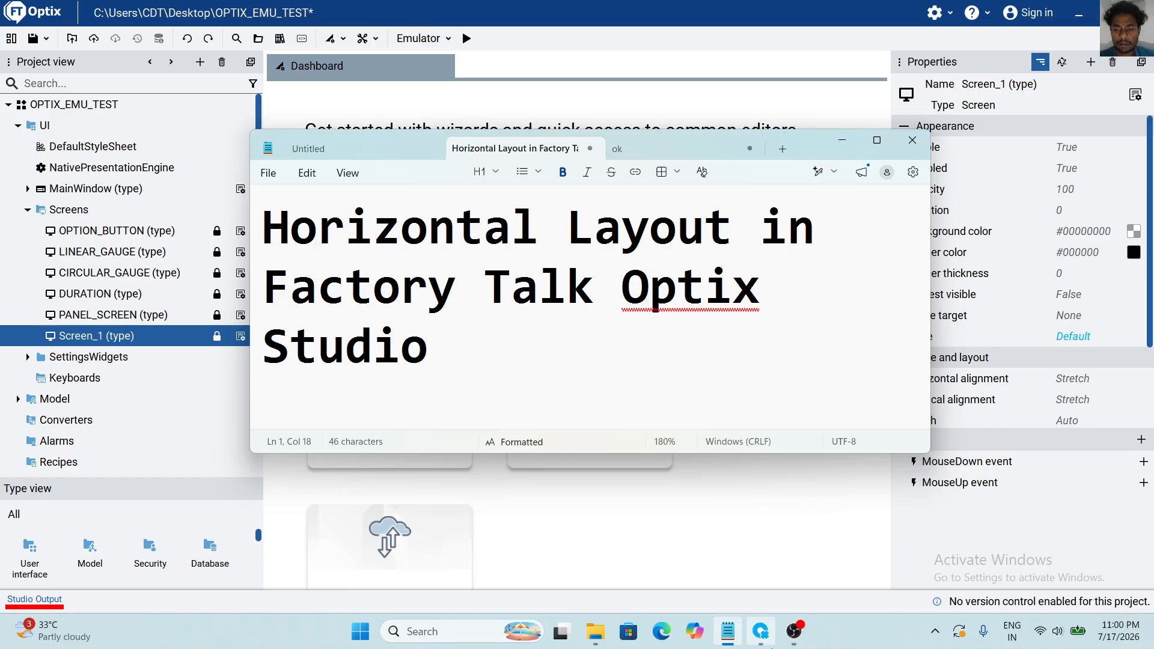
Find Paint through the Windows search and open it with a blank canvas.
{"action": "mouse_move", "coordinate": [761, 631]}
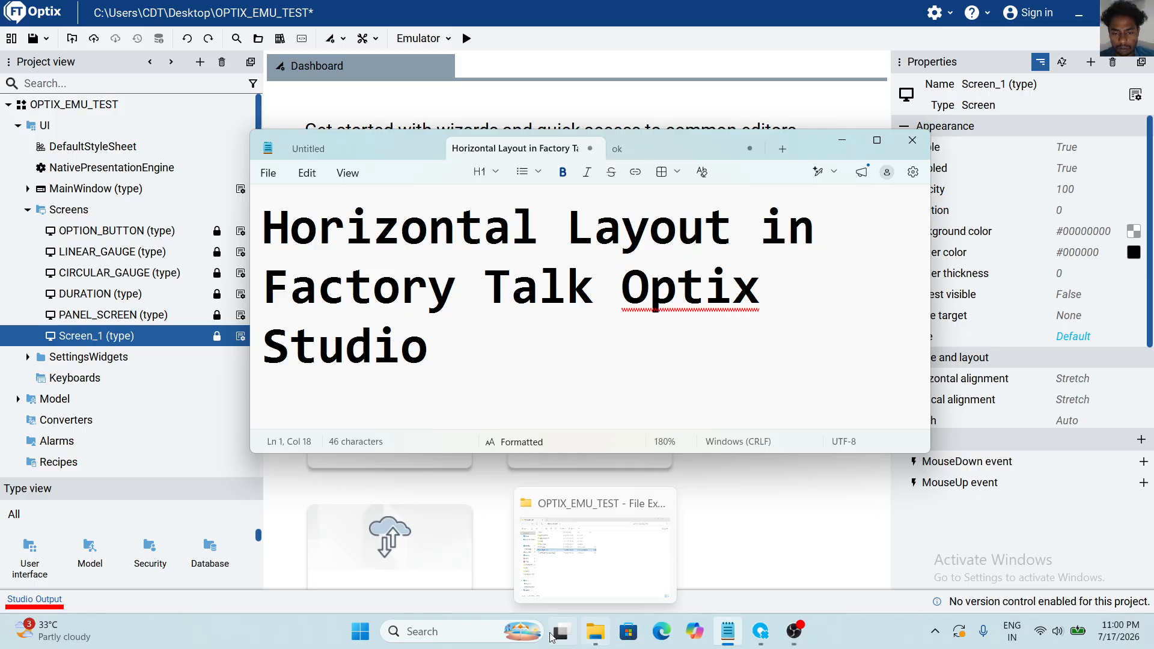
{"action": "left_click", "coordinate": [474, 633]}
{"action": "type", "text": "m"}
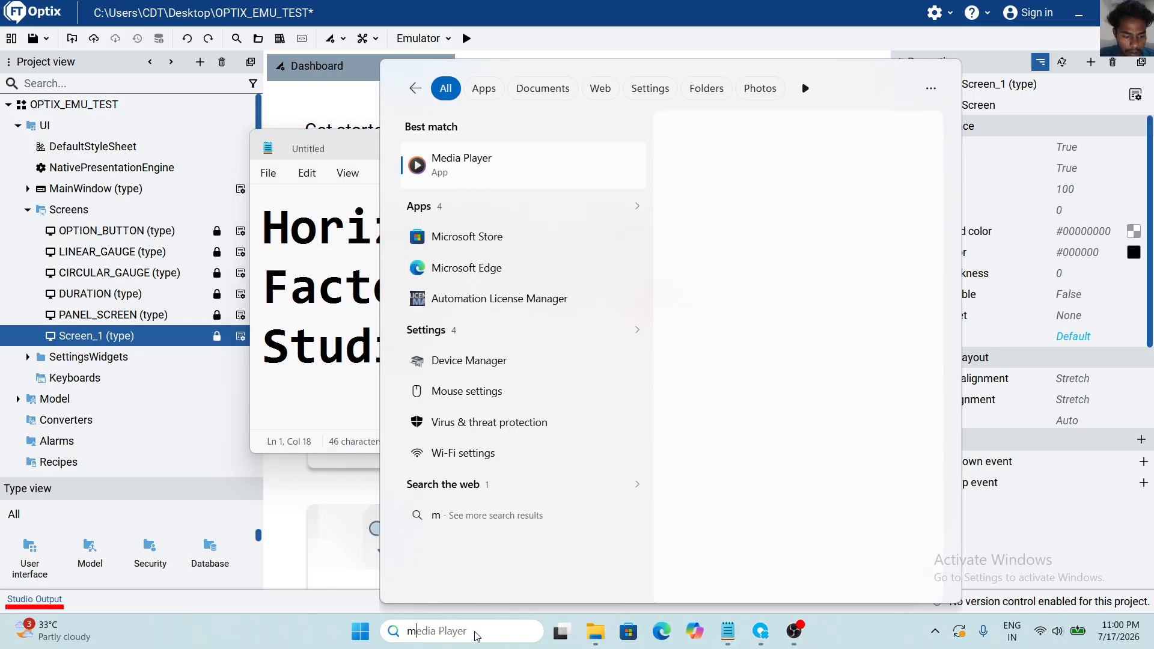
{"action": "type", "text": "s pa"}
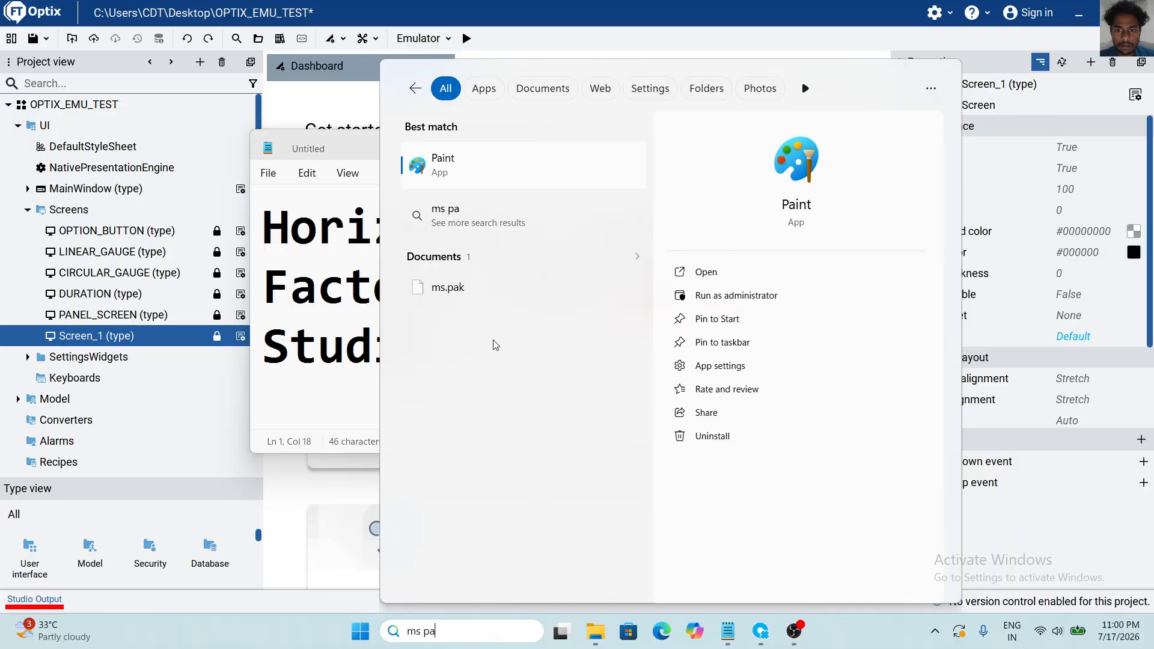
{"action": "key", "text": "Escape"}
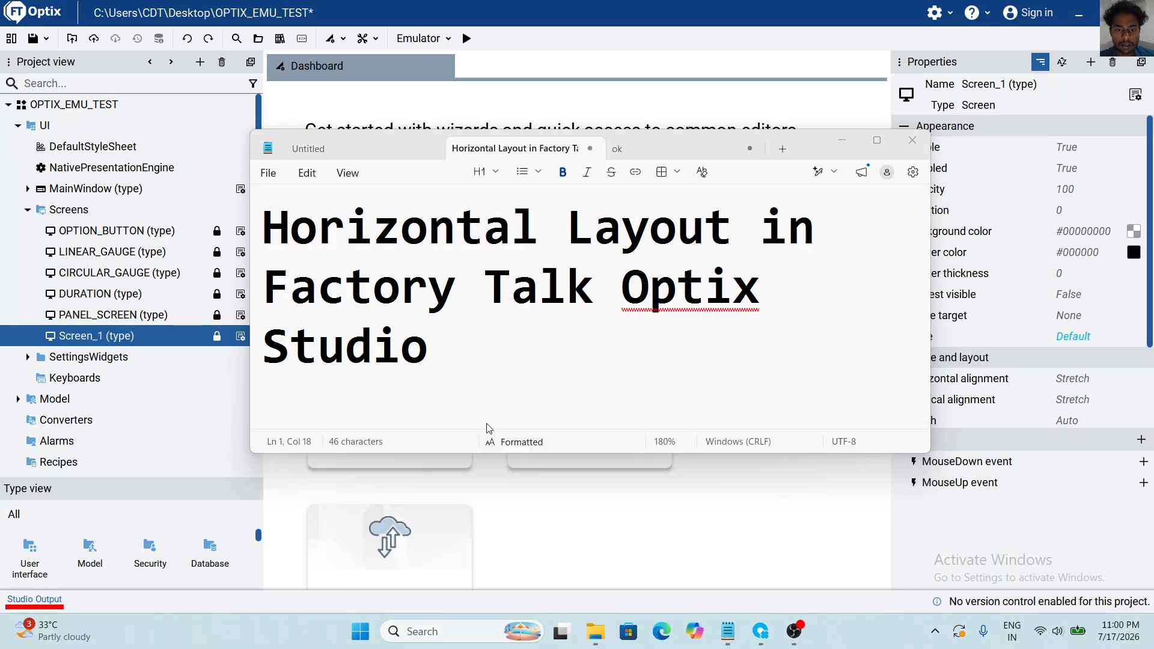
{"action": "left_click", "coordinate": [481, 440]}
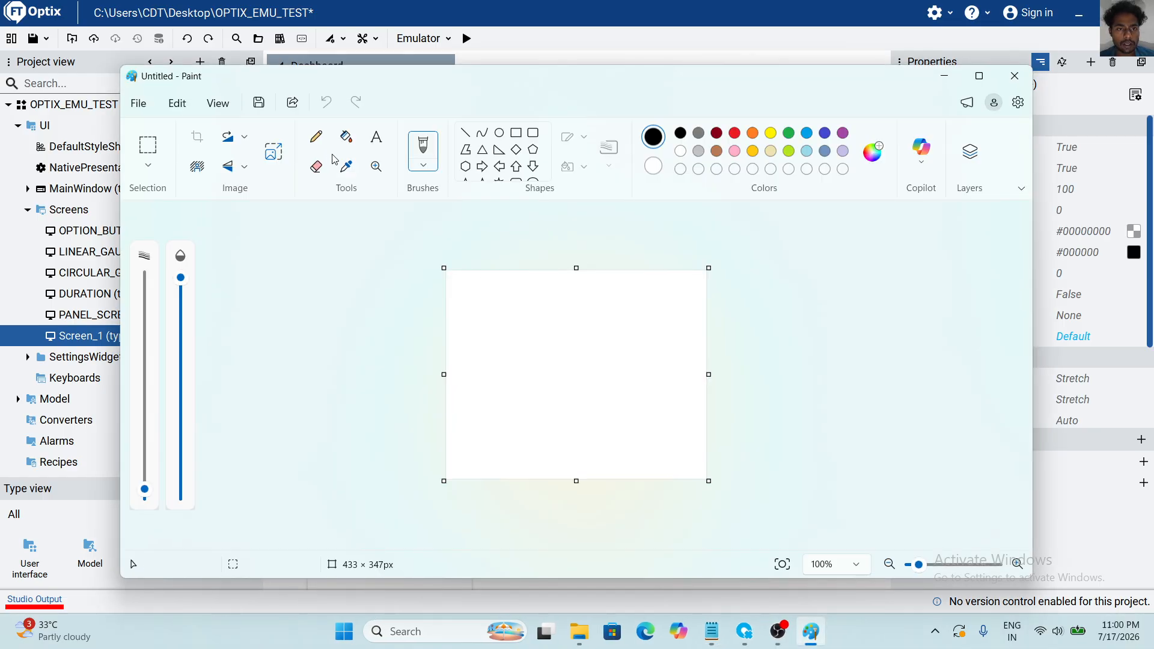
Sketch a horizontal line labelled H and a vertical line labelled V with the Pencil, and minimize Paint and Notepad to return to FactoryTalk Optix Studio.
{"action": "left_click", "coordinate": [316, 137]}
{"action": "left_click_drag", "start_coordinate": [497, 334], "coordinate": [657, 337]}
{"action": "left_click_drag", "start_coordinate": [483, 305], "coordinate": [489, 471]}
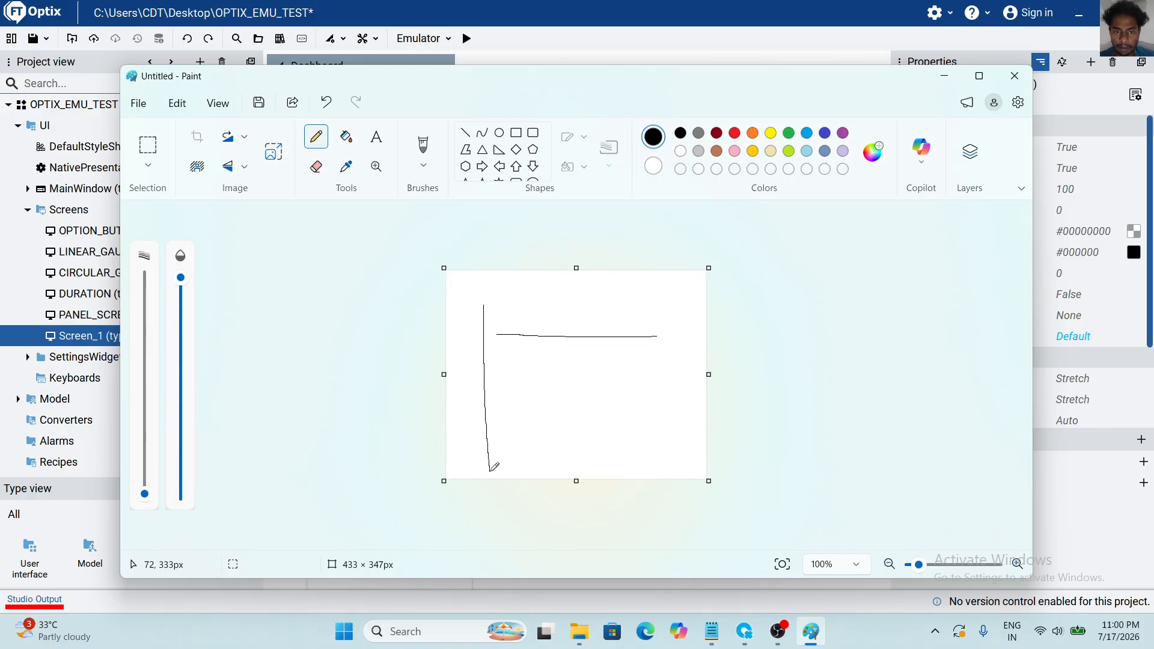
{"action": "mouse_move", "coordinate": [581, 296]}
{"action": "left_mouse_down"}
{"action": "mouse_move", "coordinate": [582, 326]}
{"action": "mouse_move", "coordinate": [603, 303]}
{"action": "mouse_move", "coordinate": [605, 324]}
{"action": "left_mouse_up"}
{"action": "left_click_drag", "start_coordinate": [499, 410], "coordinate": [524, 414]}
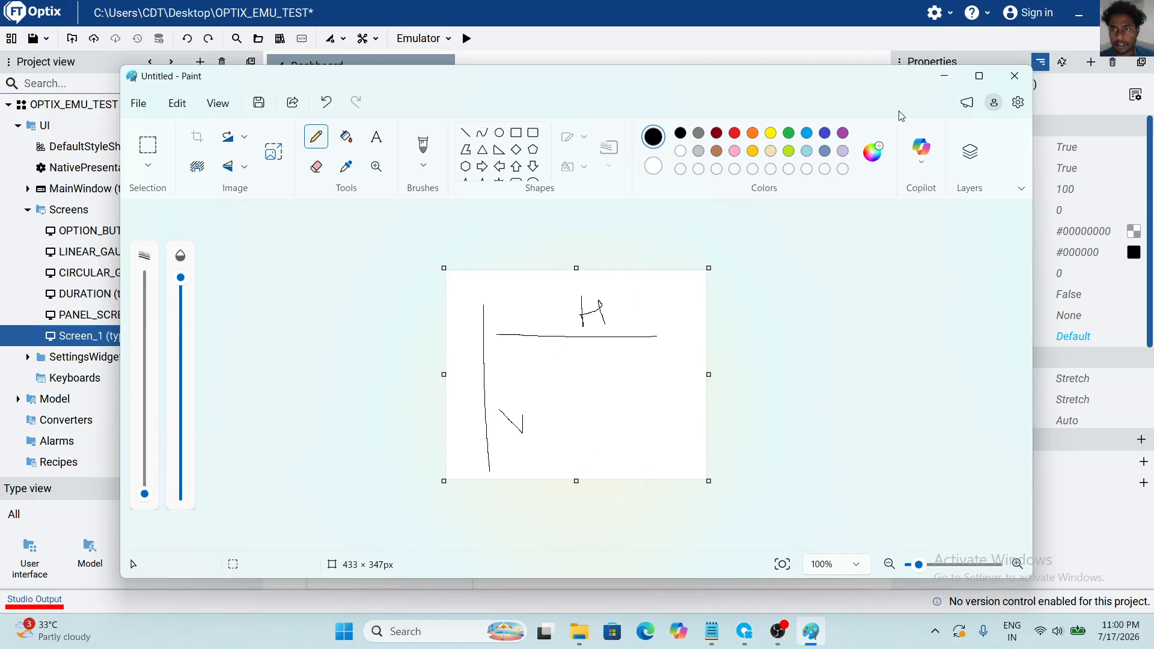
{"action": "left_click", "coordinate": [944, 75]}
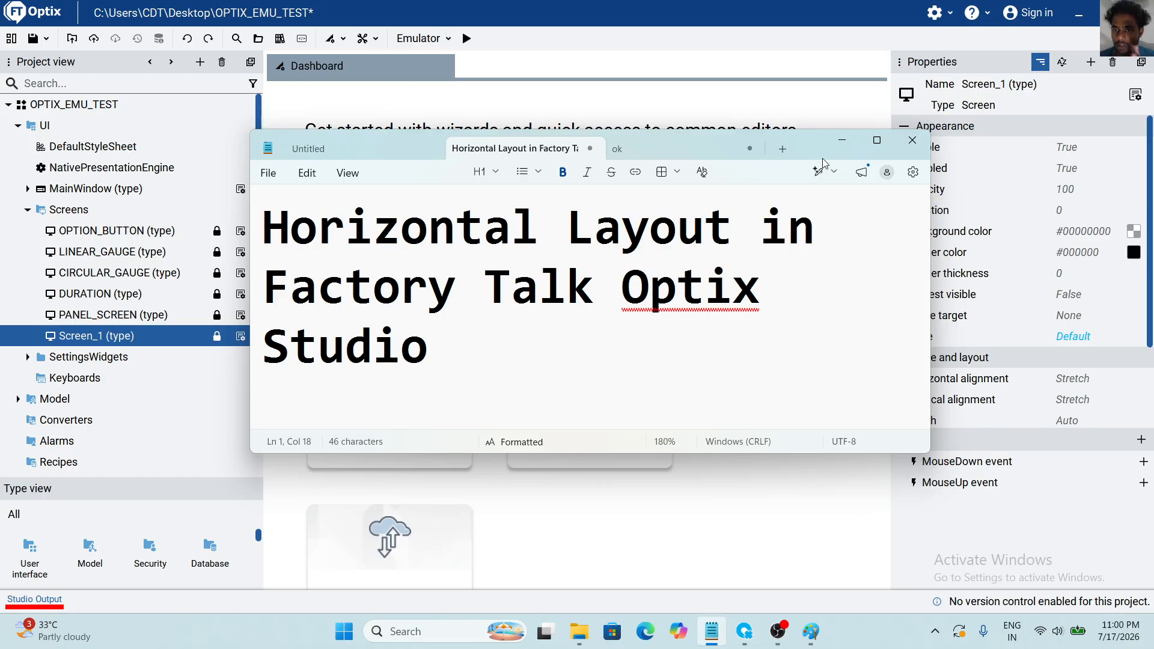
{"action": "left_click", "coordinate": [842, 141]}
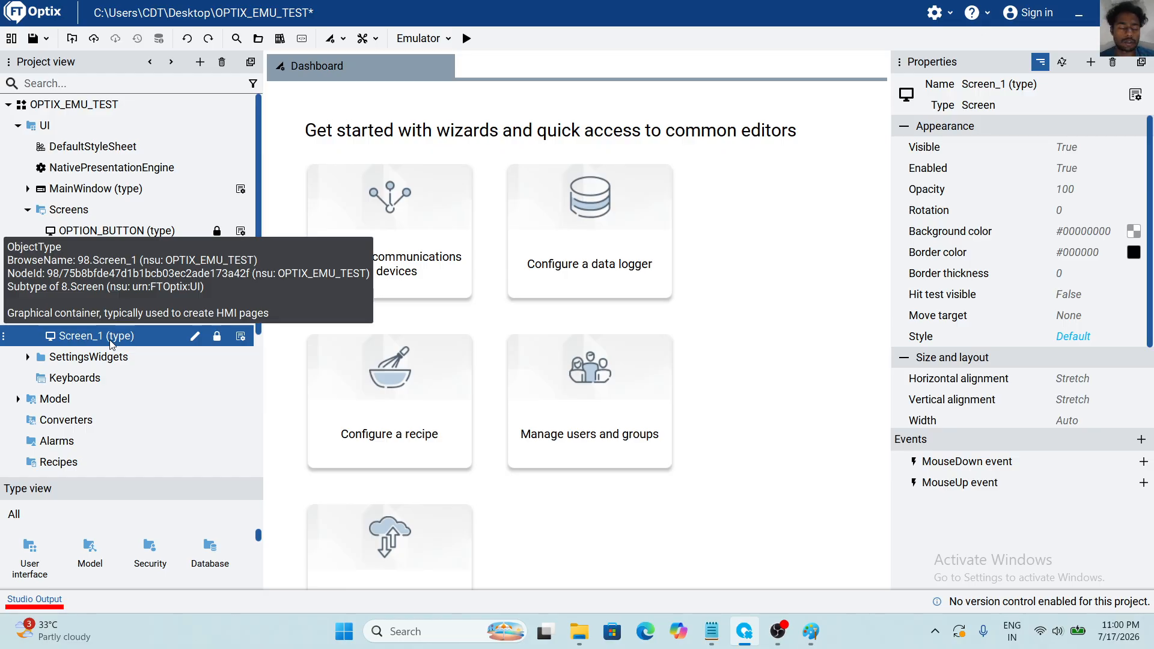
Add a new screen to the project's Screens folder.
{"action": "left_click", "coordinate": [85, 215]}
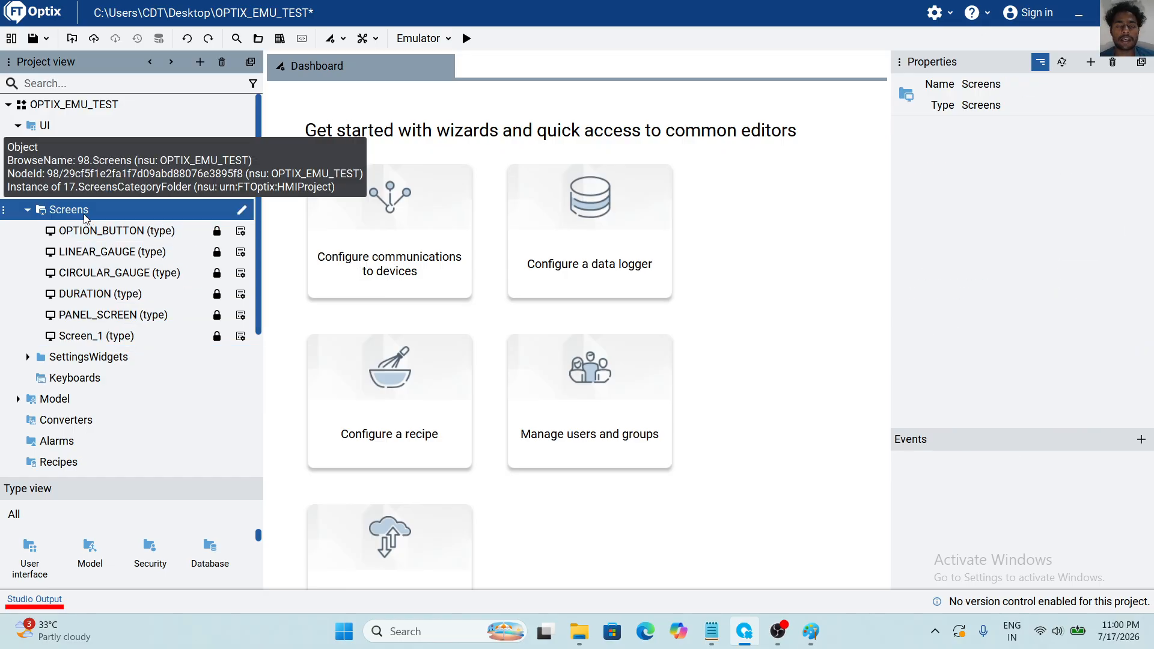
{"action": "right_click", "coordinate": [85, 216]}
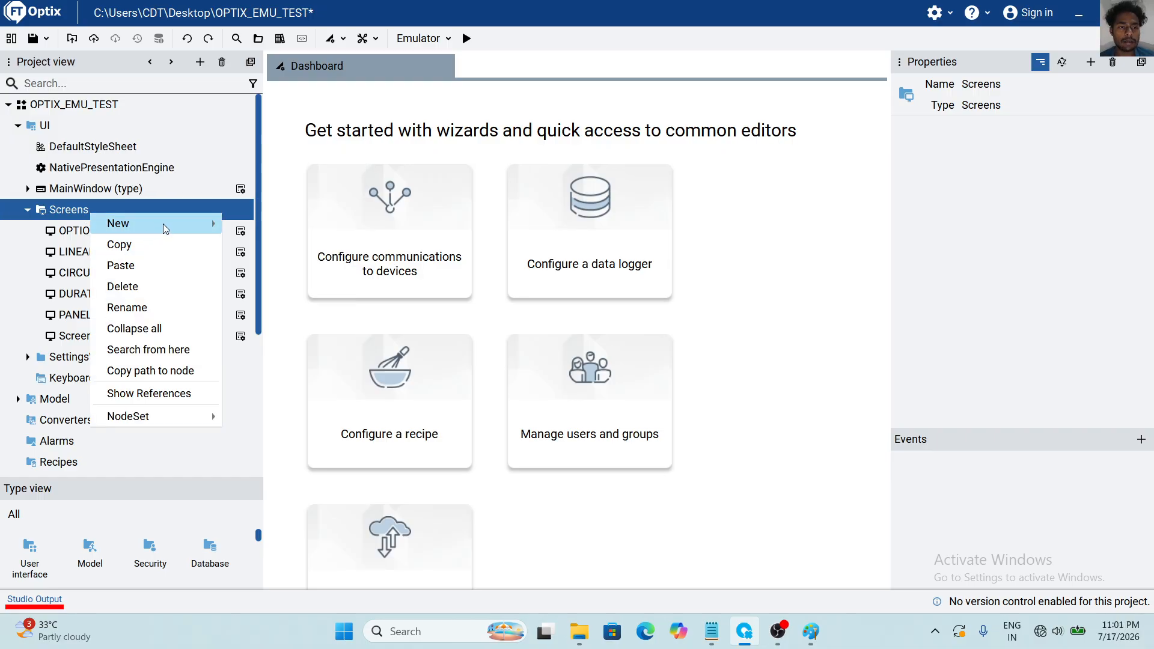
{"action": "mouse_move", "coordinate": [171, 228]}
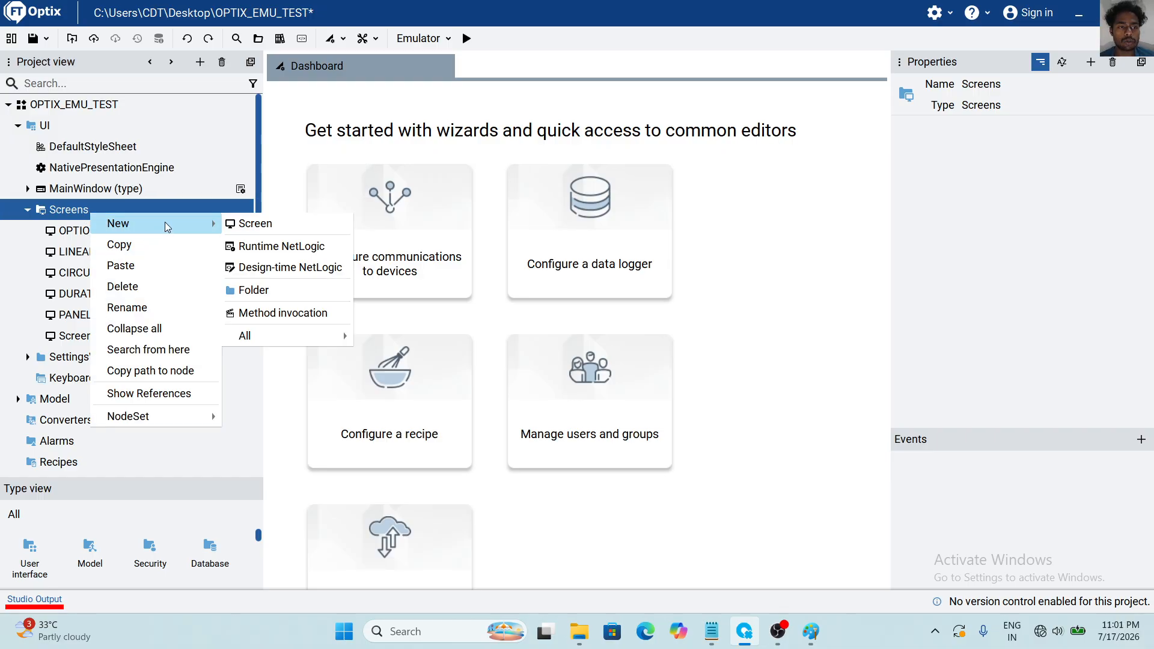
{"action": "left_click", "coordinate": [255, 223]}
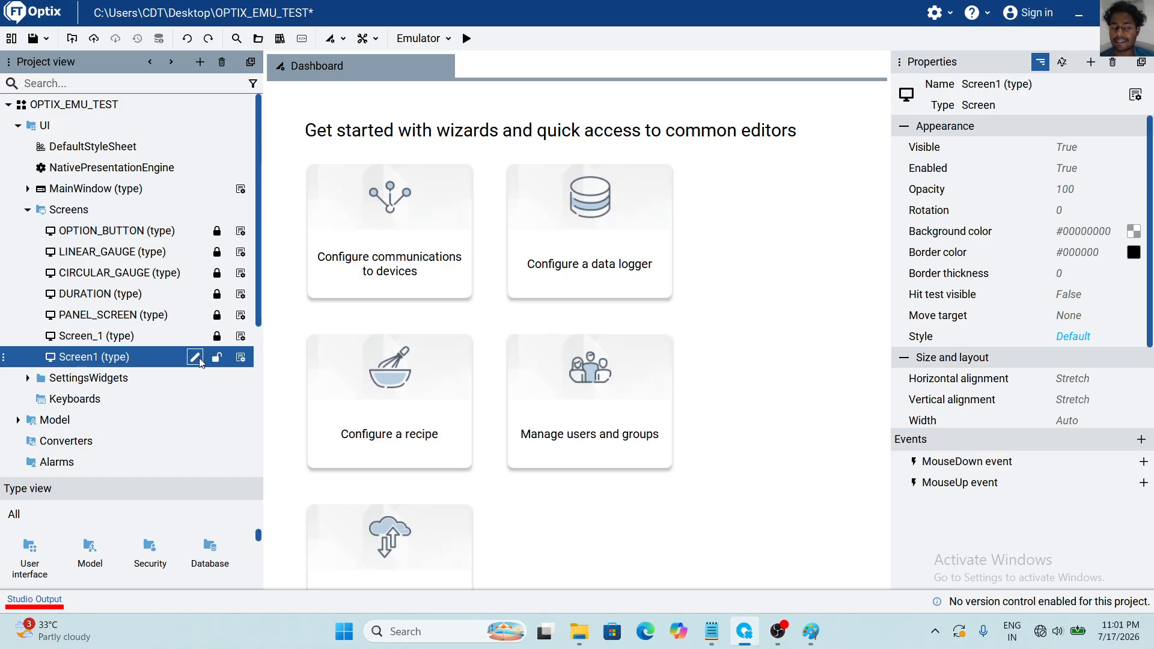
Rename the newly added screen as Horizontal_Layout and have it open in the UI editor.
{"action": "left_click", "coordinate": [197, 359]}
{"action": "type", "text": "H"}
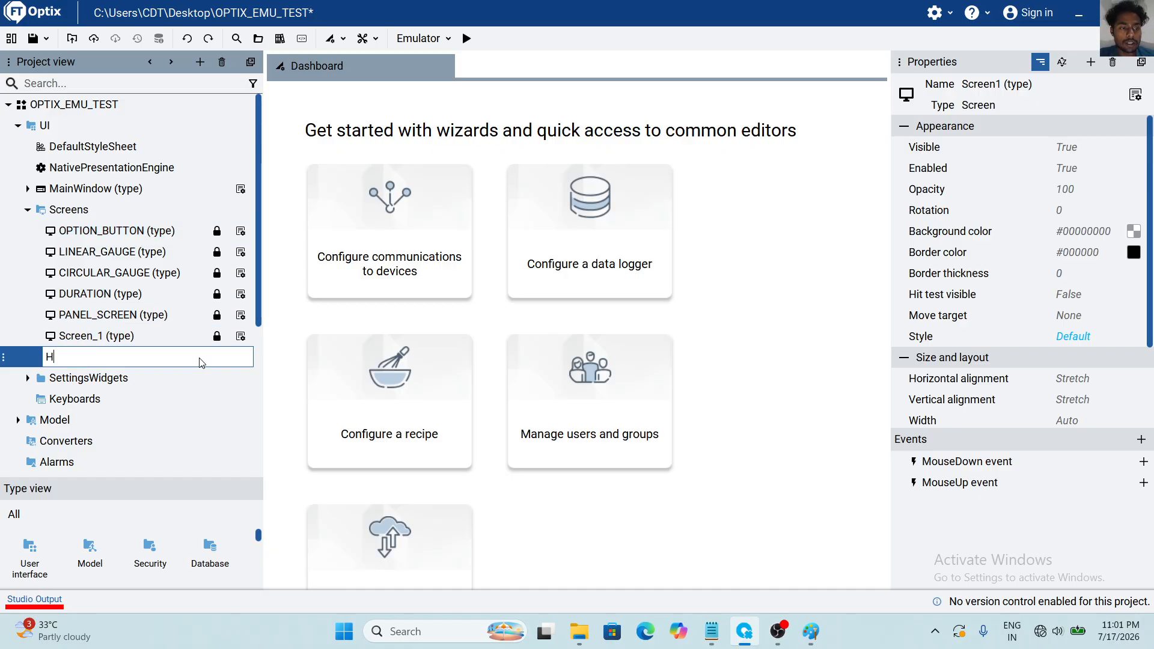
{"action": "type", "text": "orizontal"}
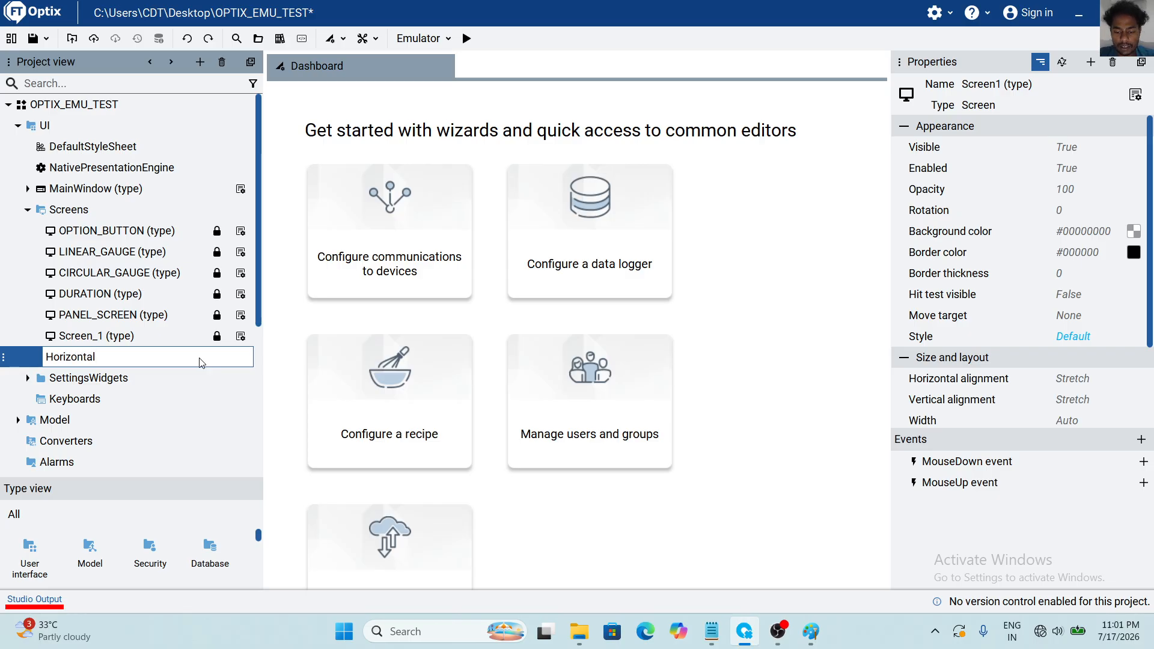
{"action": "type", "text": "_Layo"}
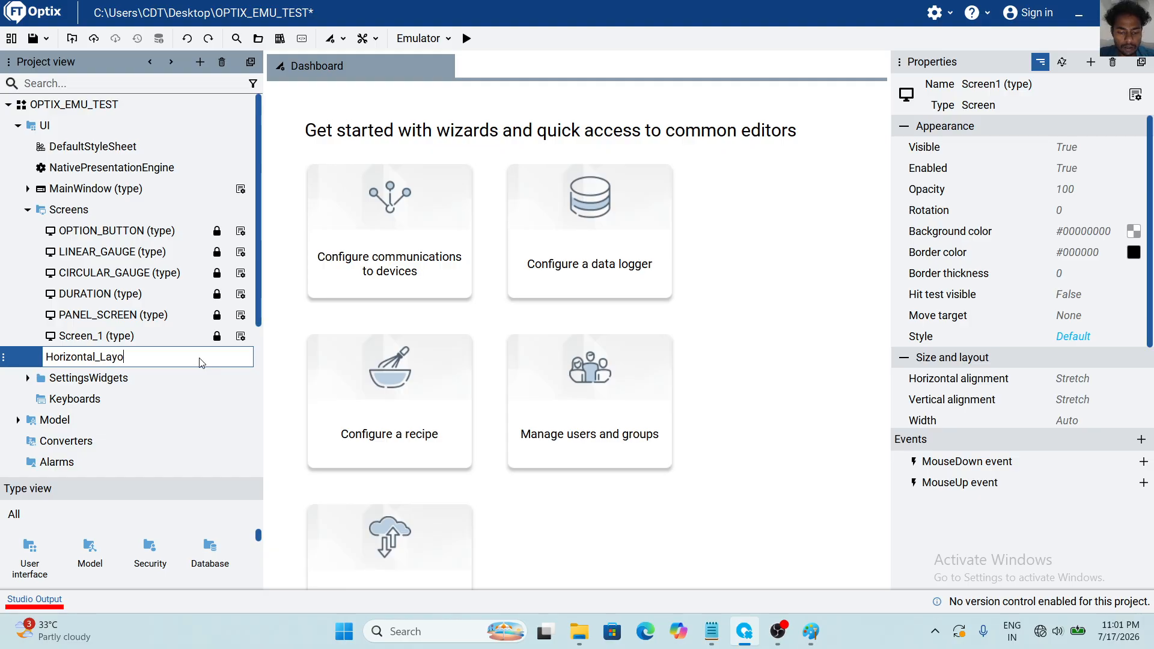
{"action": "type", "text": "ut"}
{"action": "key", "text": "Return"}
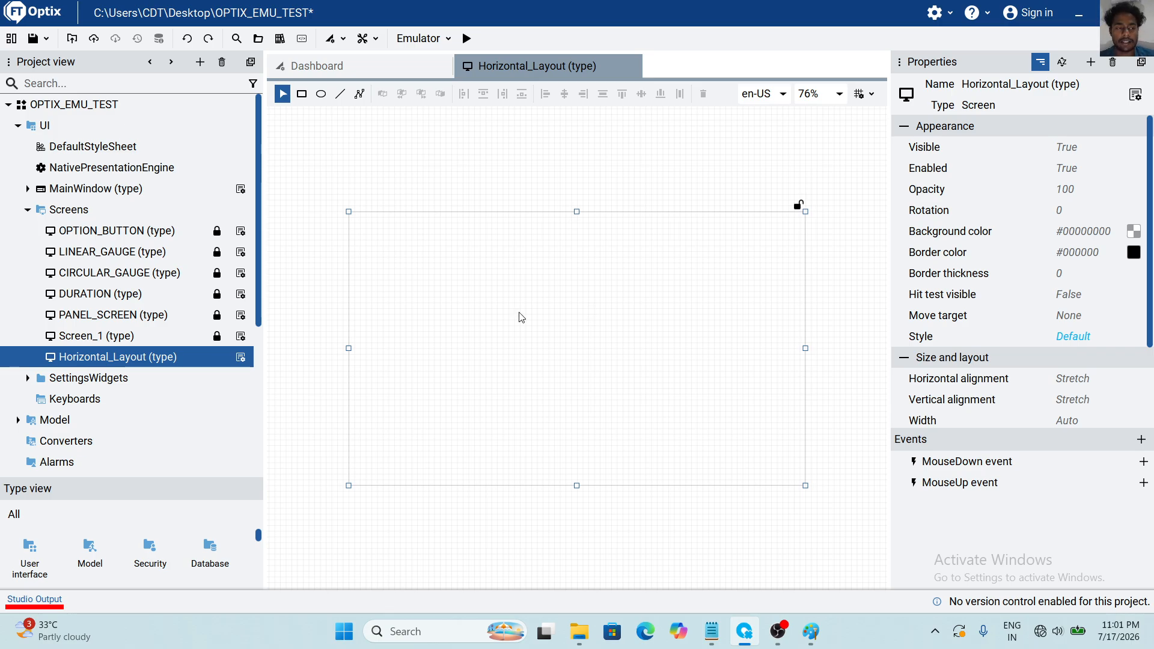
Add a Horizontal layout container to the Horizontal_Layout screen and move it to a left margin of 80 and a top margin of 60.
{"action": "left_click", "coordinate": [112, 360]}
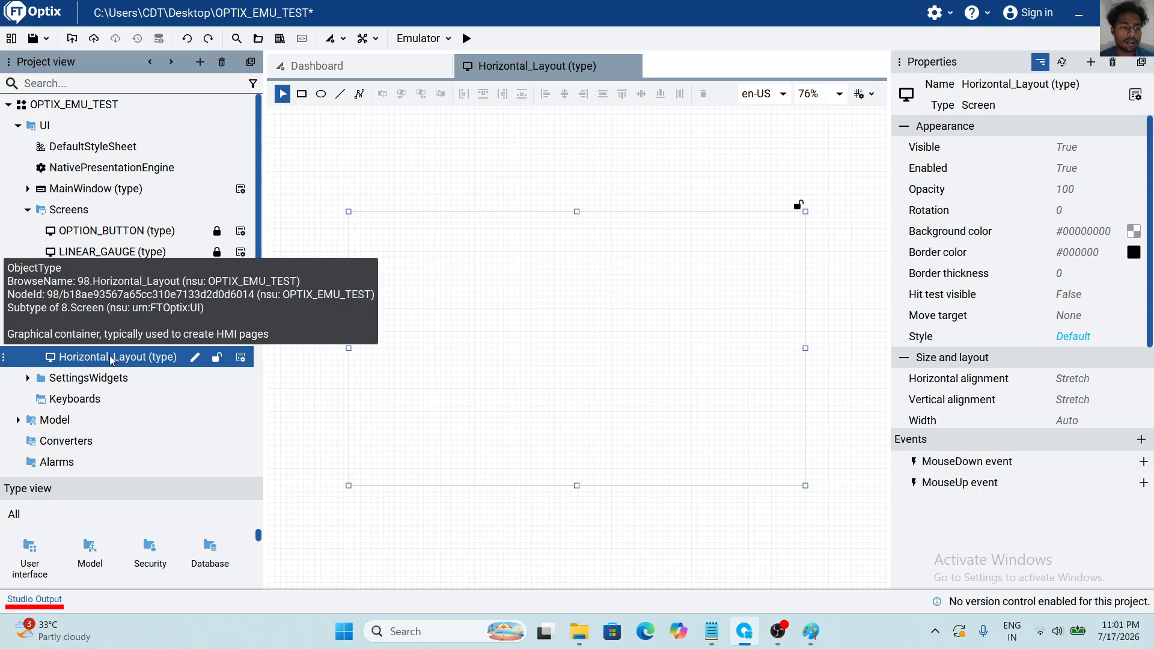
{"action": "right_click", "coordinate": [112, 359]}
{"action": "mouse_move", "coordinate": [150, 354]}
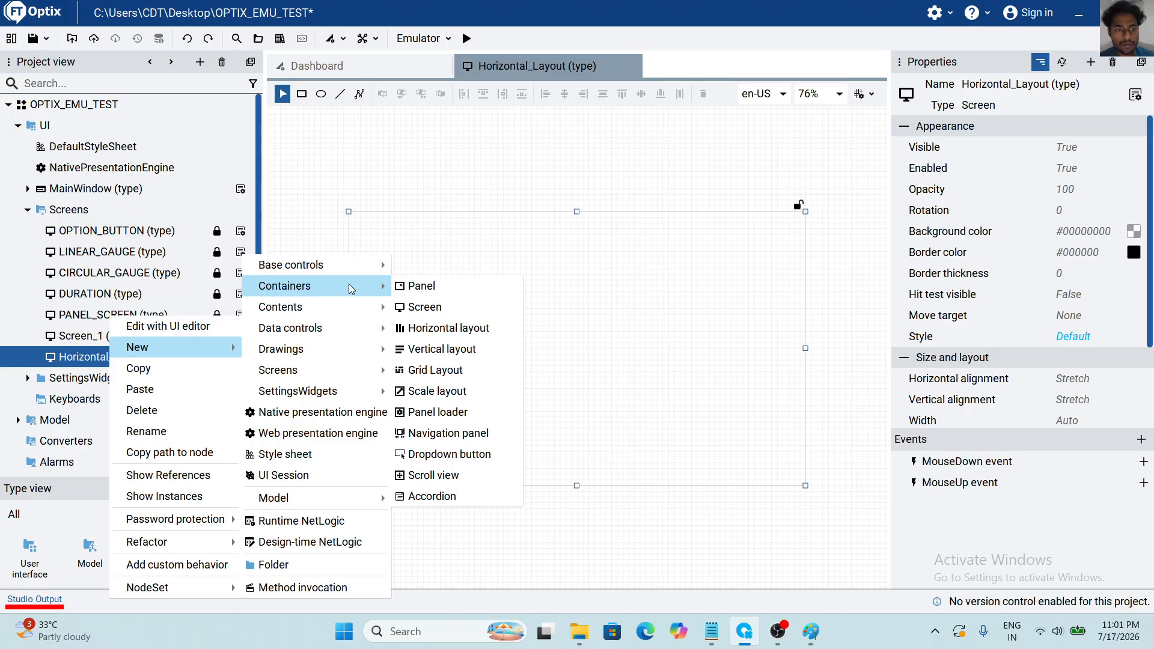
{"action": "mouse_move", "coordinate": [340, 289]}
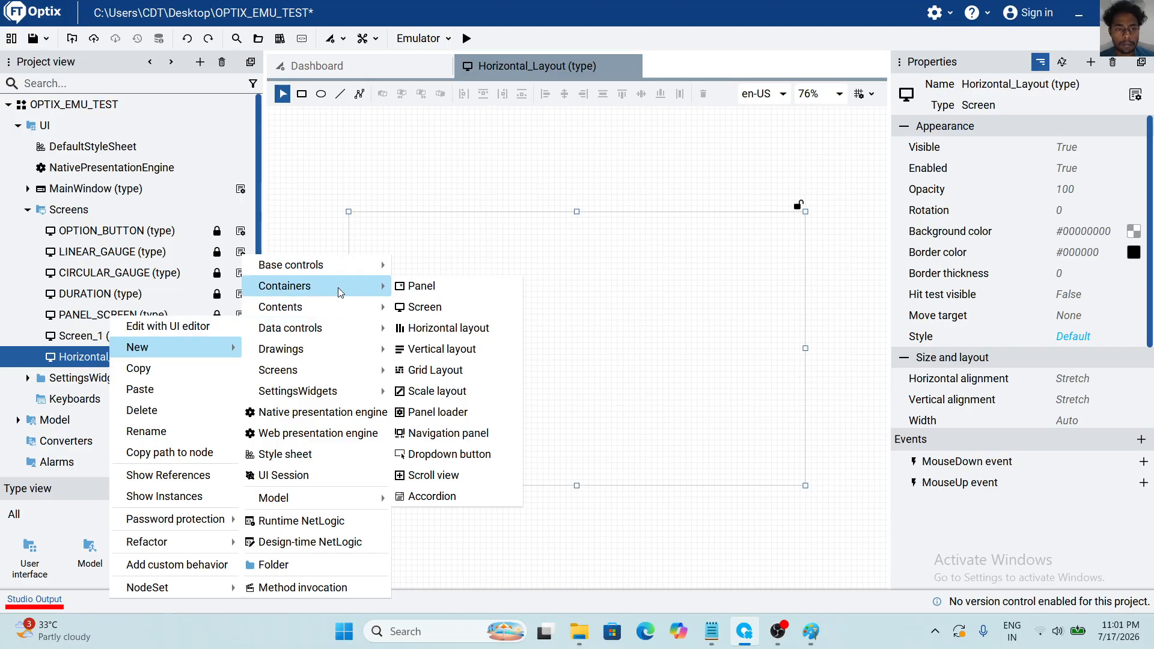
{"action": "left_click", "coordinate": [451, 330]}
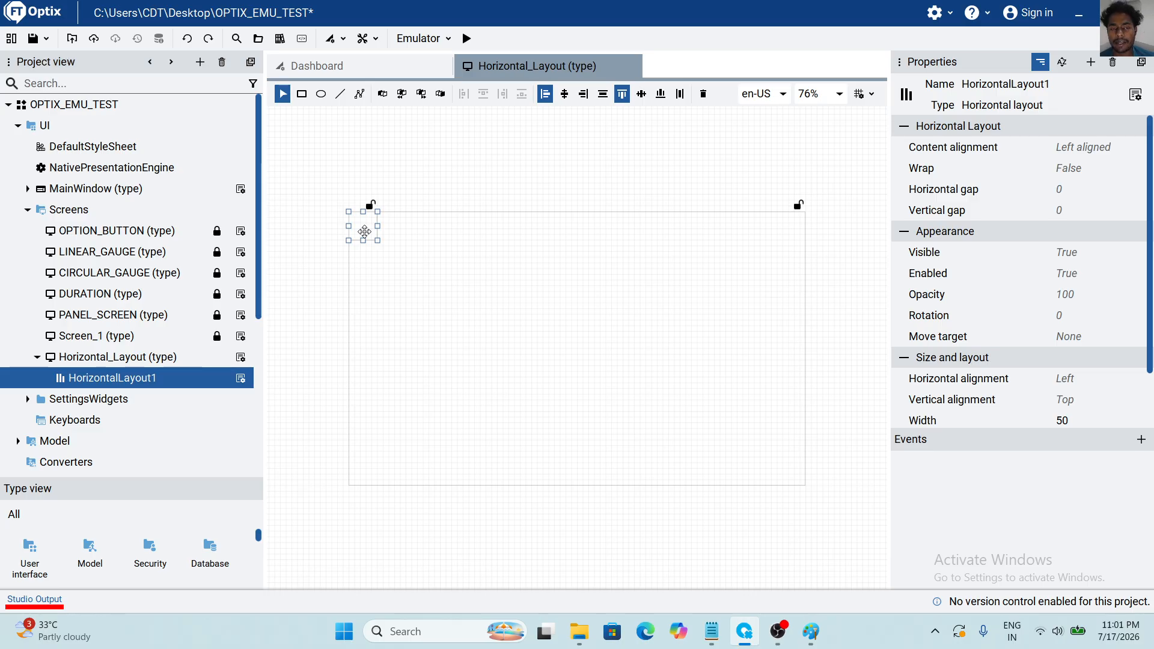
{"action": "scroll", "coordinate": [1058, 399], "scroll_direction": "down", "scroll_amount": 1}
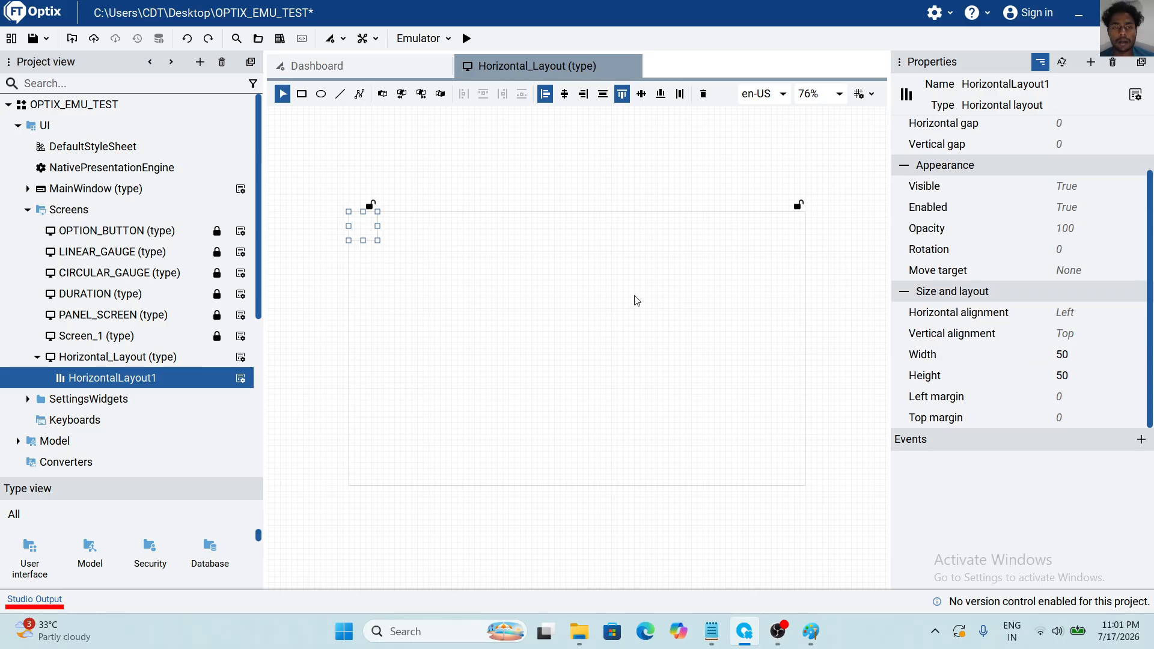
{"action": "left_click_drag", "start_coordinate": [368, 224], "coordinate": [414, 259]}
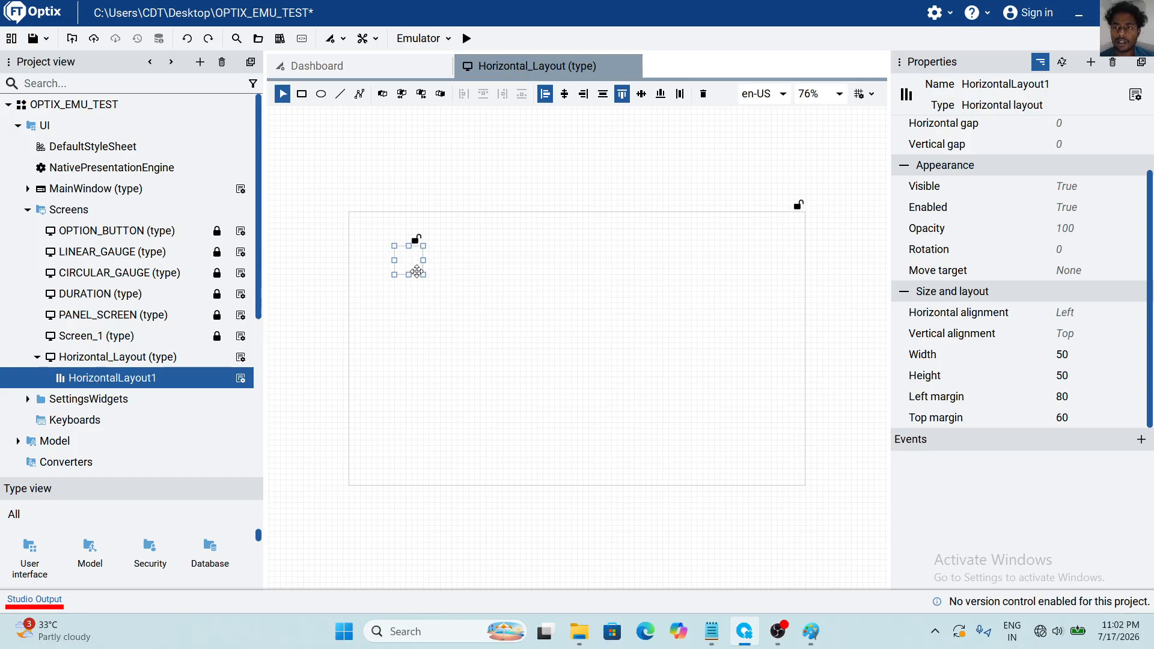
Open the FactoryTalk Optix help in the browser and search it for "horizontal layout".
{"action": "left_click", "coordinate": [987, 16]}
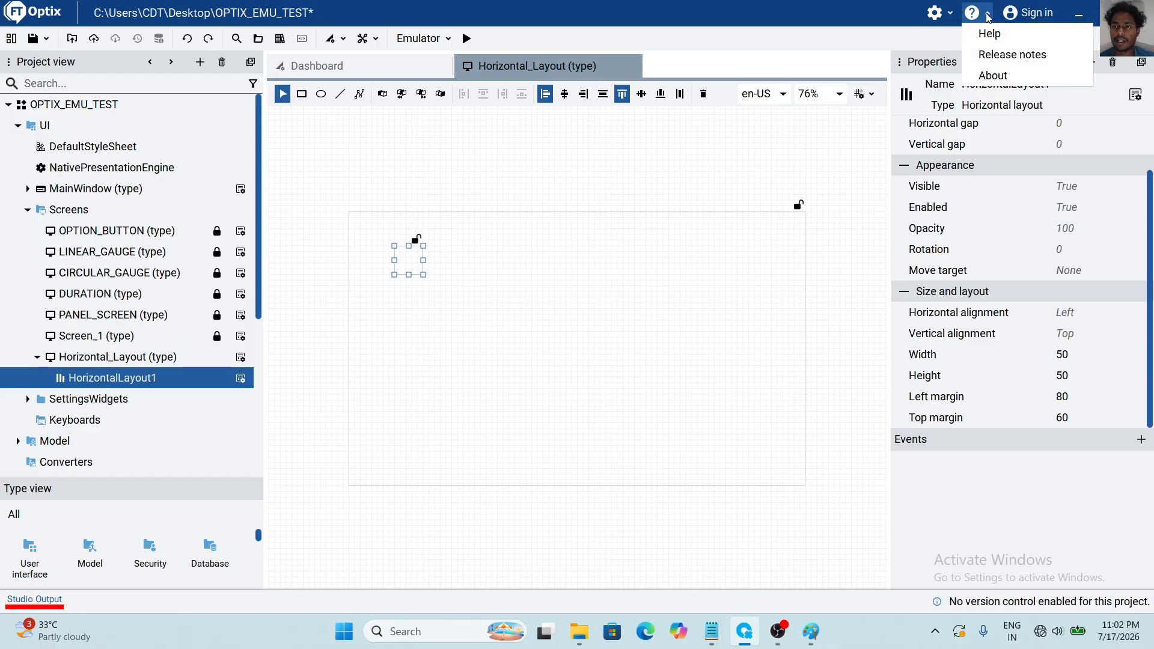
{"action": "left_click", "coordinate": [990, 35]}
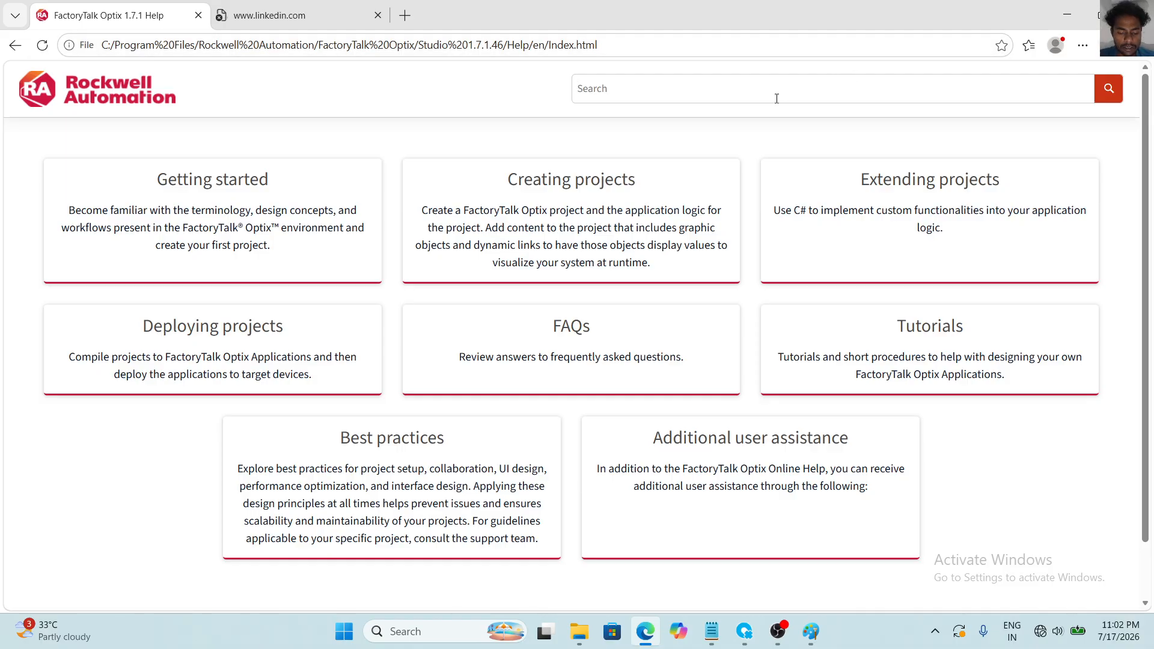
{"action": "left_click", "coordinate": [776, 98]}
{"action": "type", "text": "hori"}
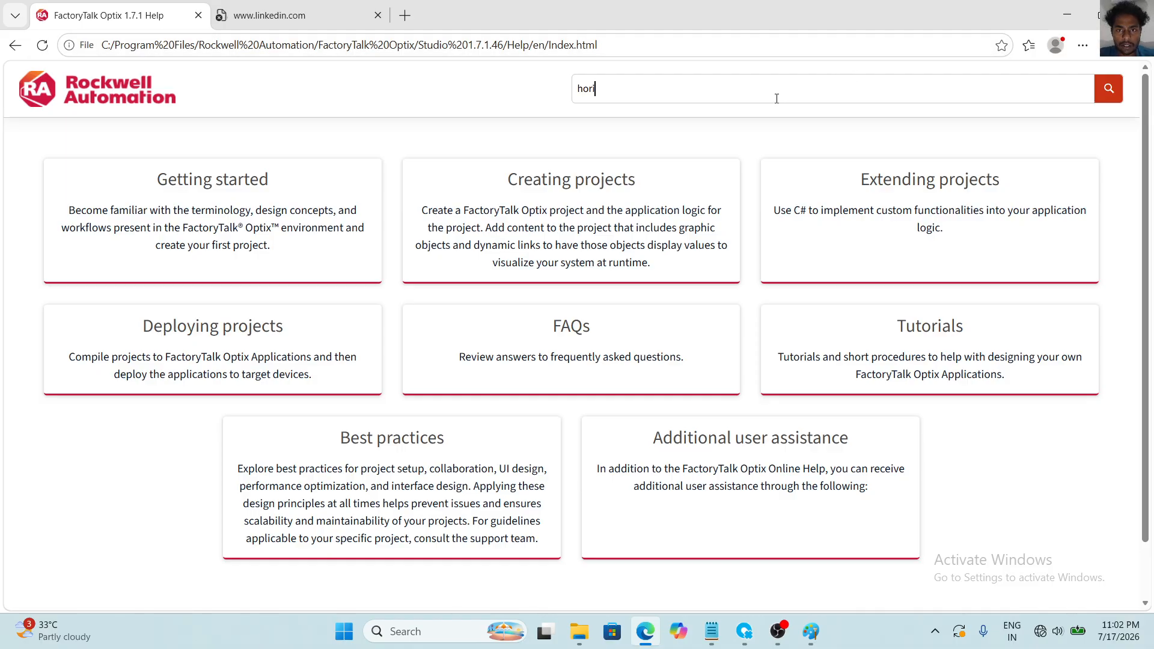
{"action": "type", "text": "zontal"}
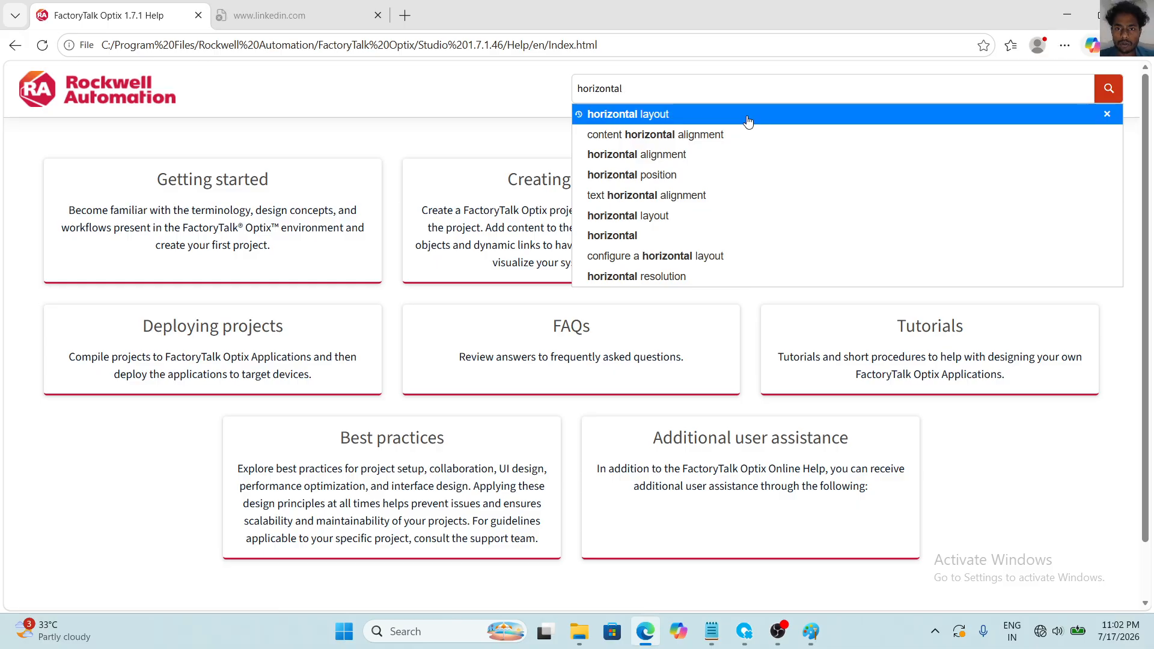
{"action": "left_click", "coordinate": [696, 120]}
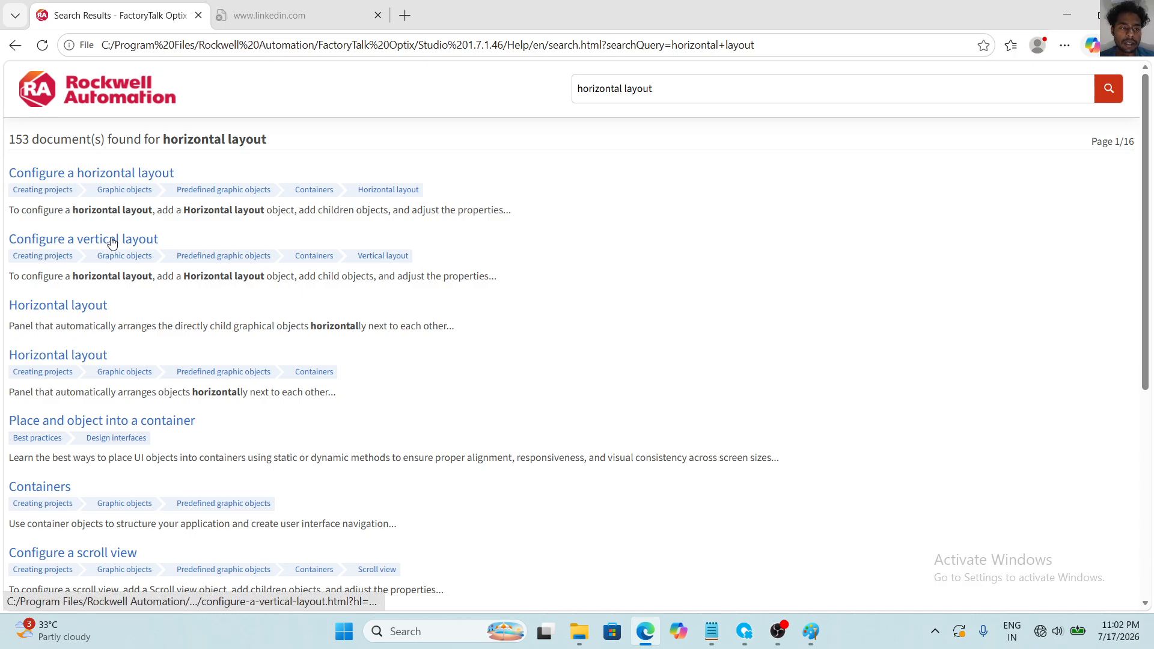
Read the "Configure a horizontal layout" article, covering content alignment, wrap, and horizontal and vertical gap.
{"action": "left_click", "coordinate": [107, 180]}
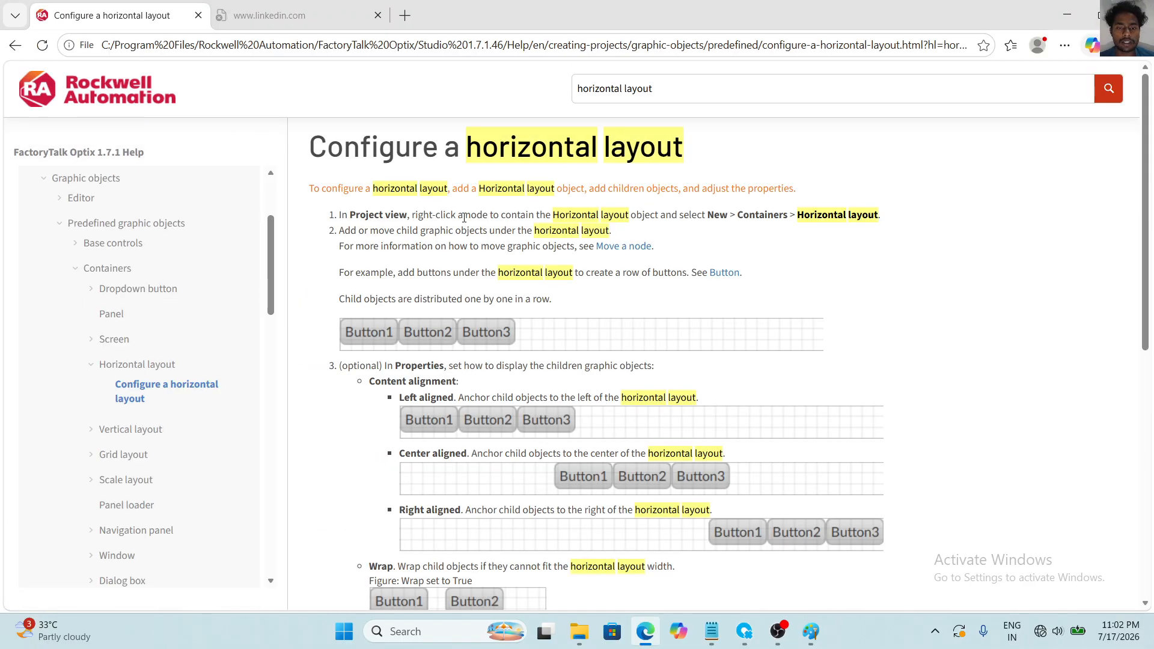
{"action": "scroll", "coordinate": [481, 361], "scroll_direction": "down", "scroll_amount": 7}
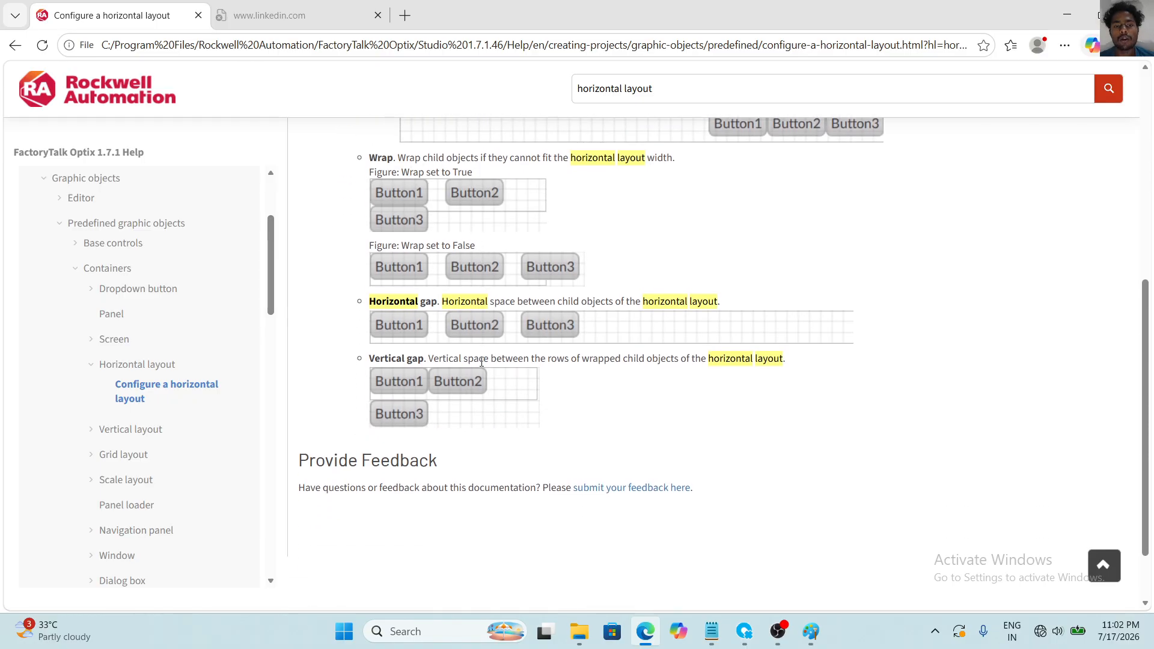
{"action": "scroll", "coordinate": [481, 361], "scroll_direction": "up", "scroll_amount": 7}
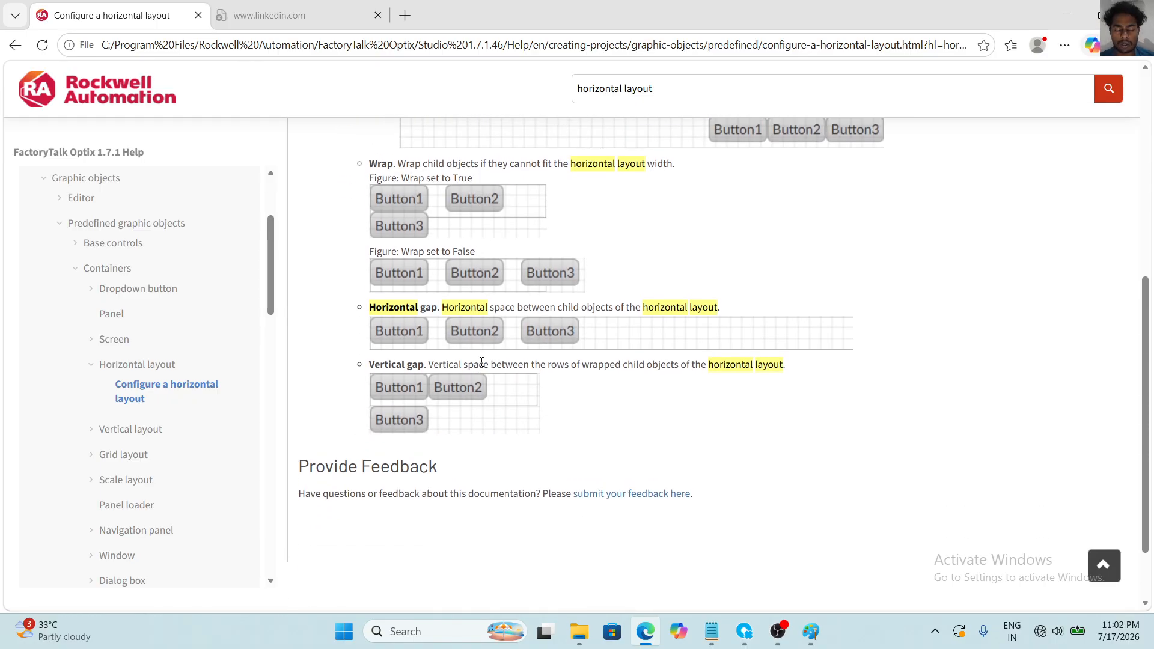
Review the Horizontal layout property reference and the Horizontal layout container page with its use case and example.
{"action": "left_click", "coordinate": [15, 45]}
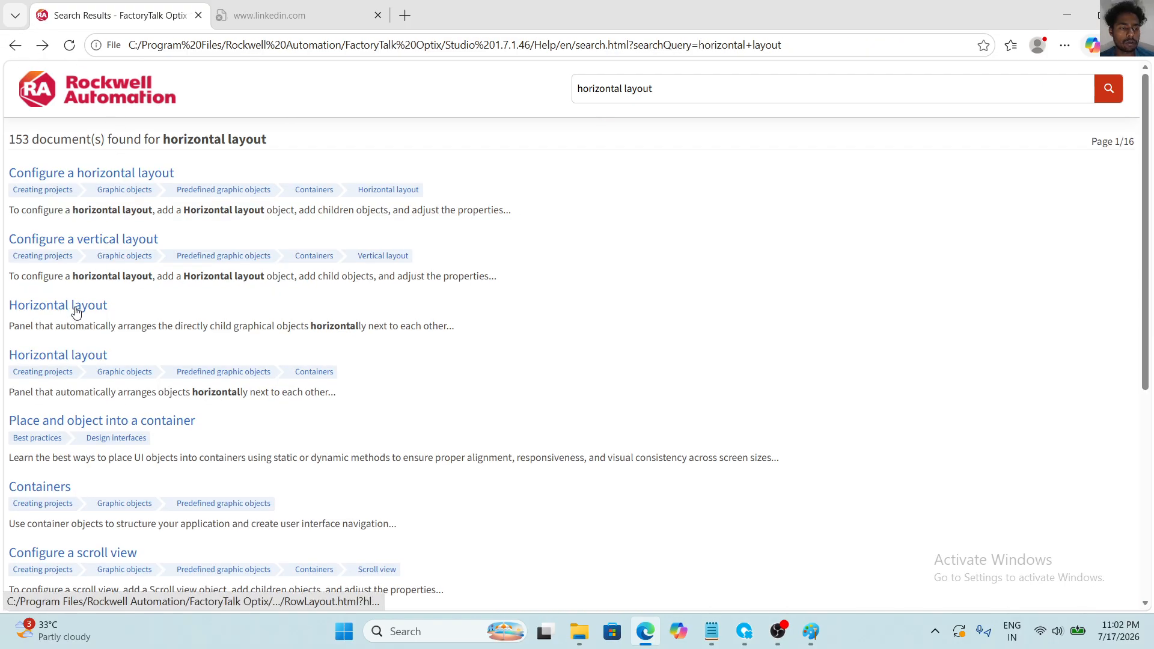
{"action": "left_click", "coordinate": [75, 305]}
{"action": "scroll", "coordinate": [423, 309], "scroll_direction": "down", "scroll_amount": 5}
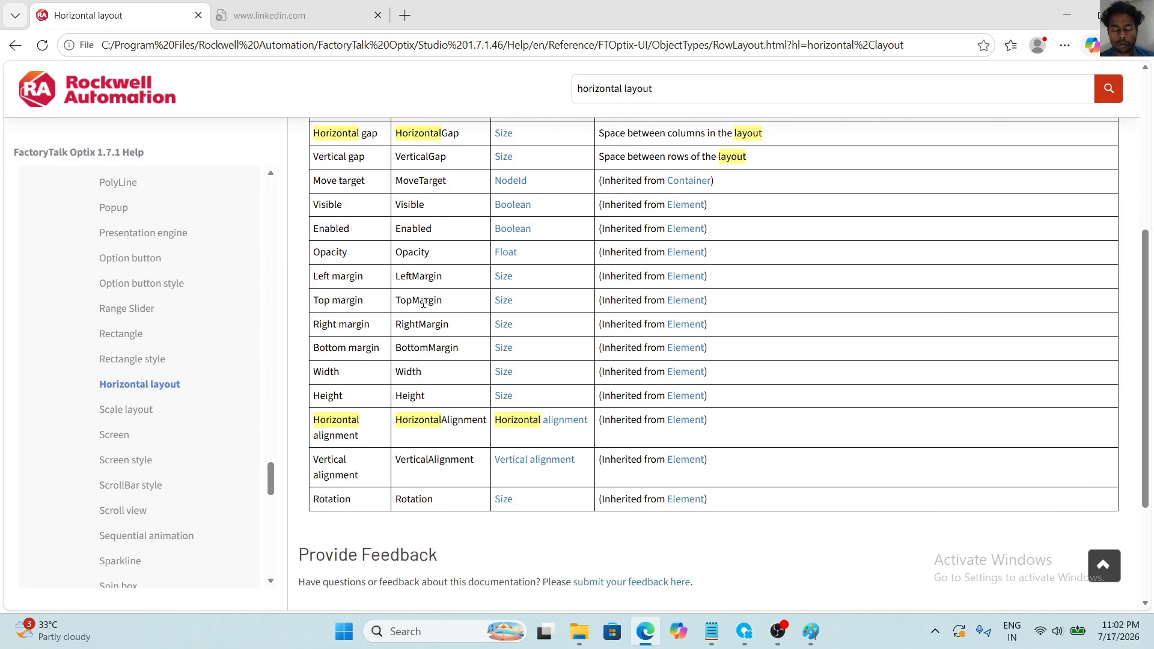
{"action": "left_click", "coordinate": [19, 45]}
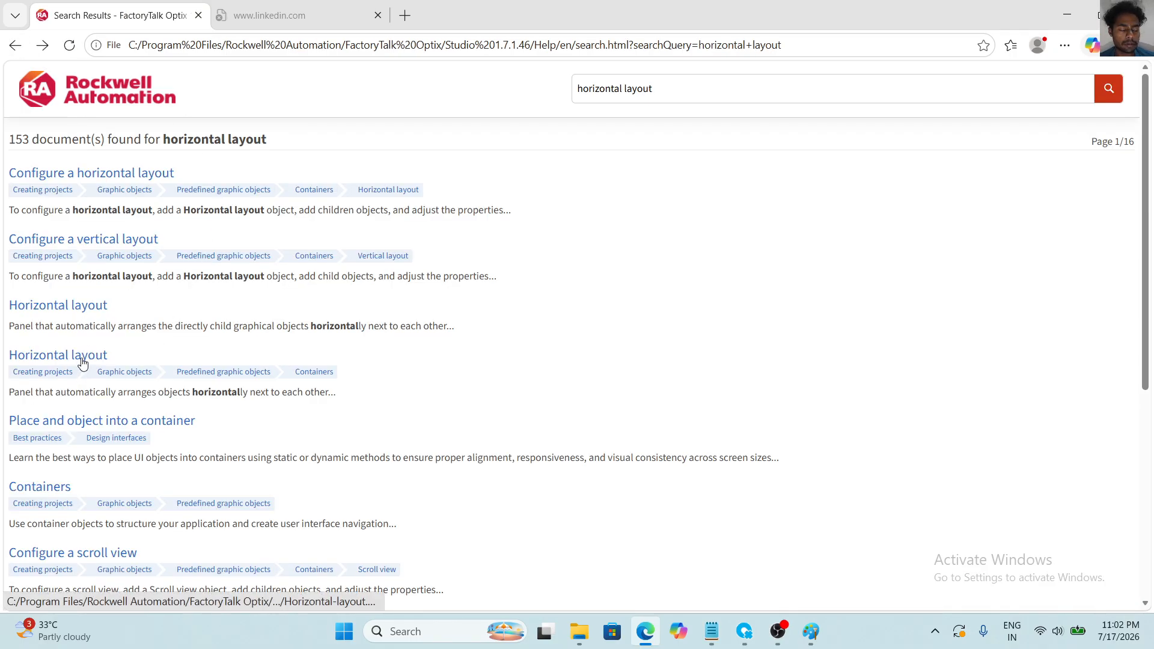
{"action": "left_click", "coordinate": [82, 363]}
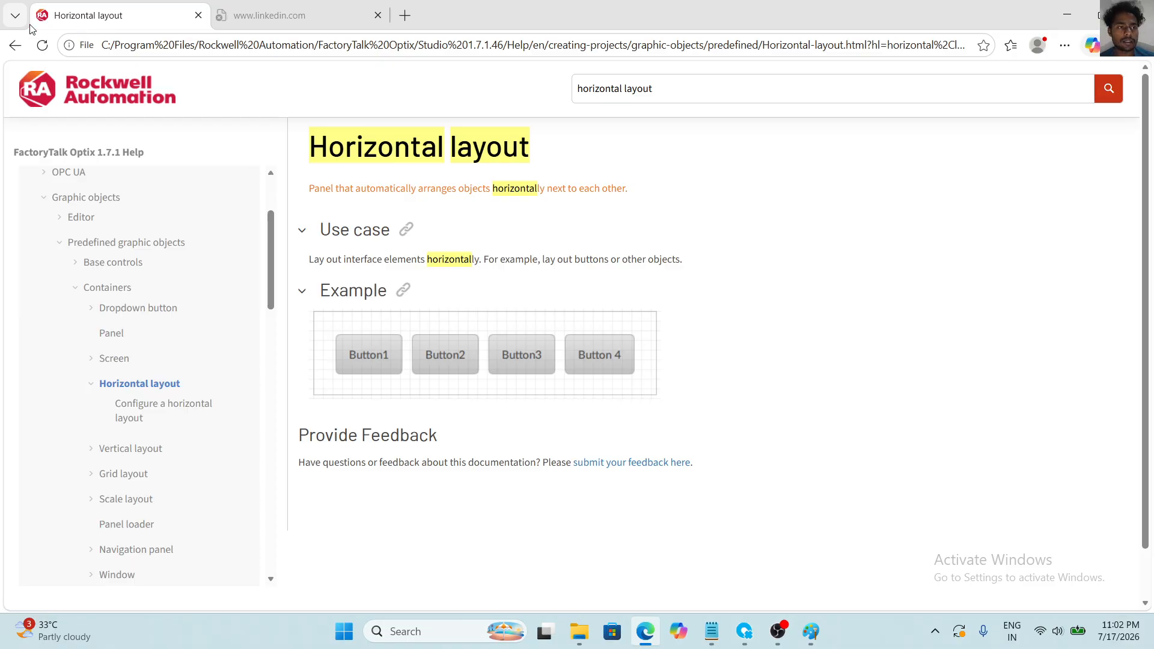
Reopen the "Configure a horizontal layout" article and reread its steps on child objects, content alignment, wrap, and horizontal and vertical gap.
{"action": "left_click", "coordinate": [15, 45]}
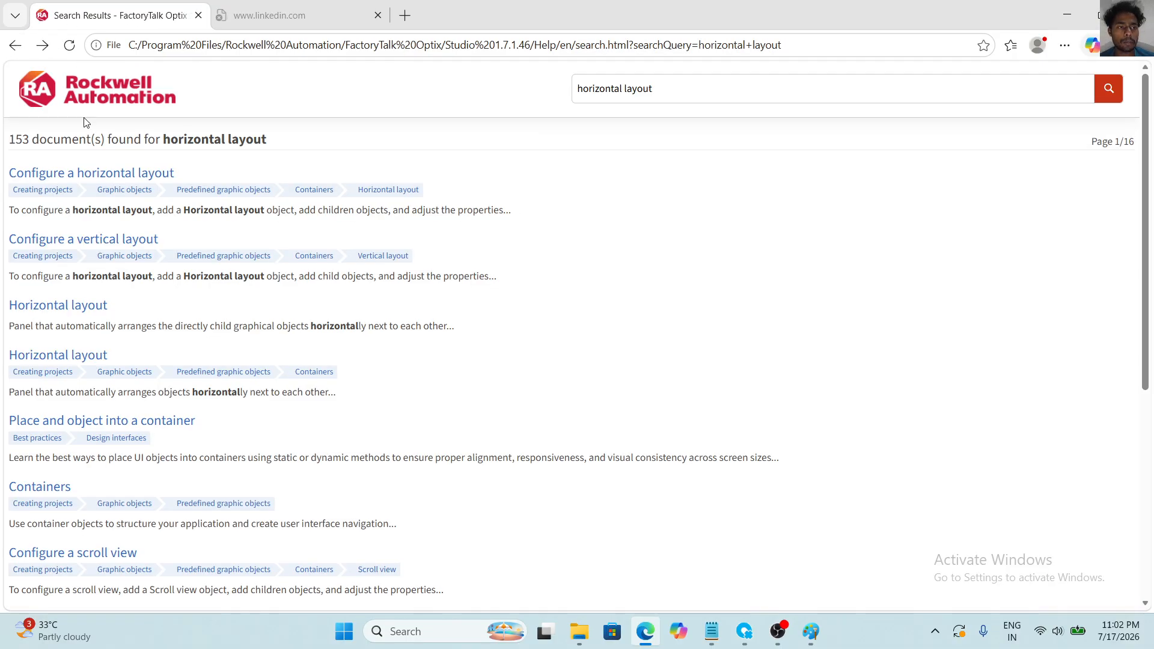
{"action": "left_click", "coordinate": [72, 185]}
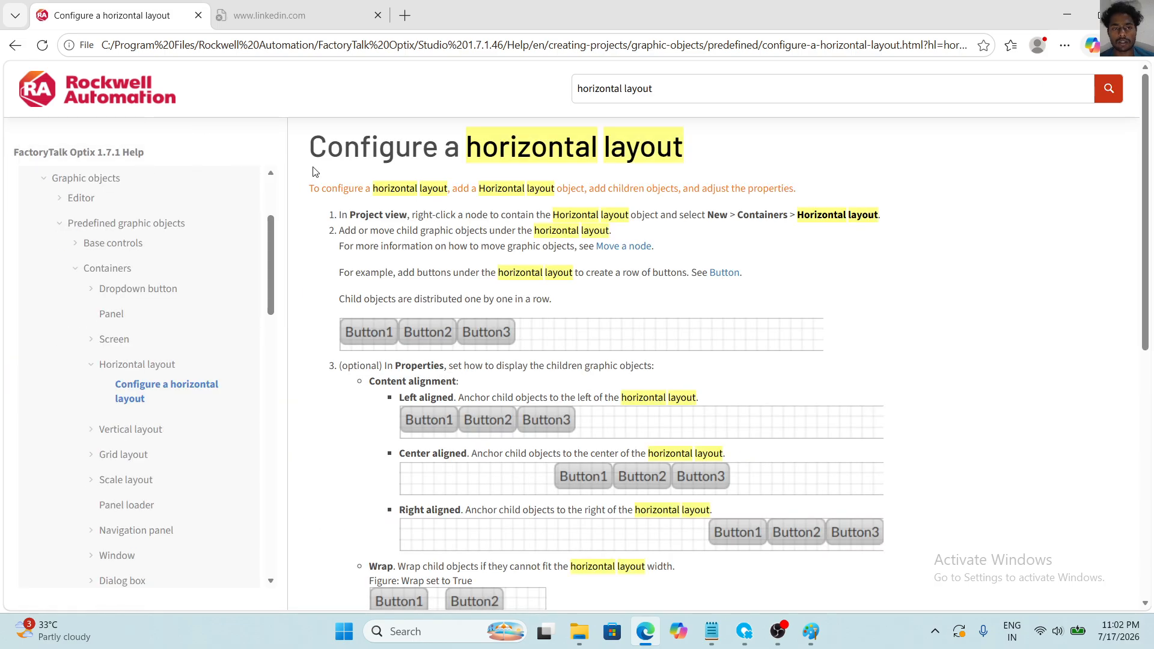
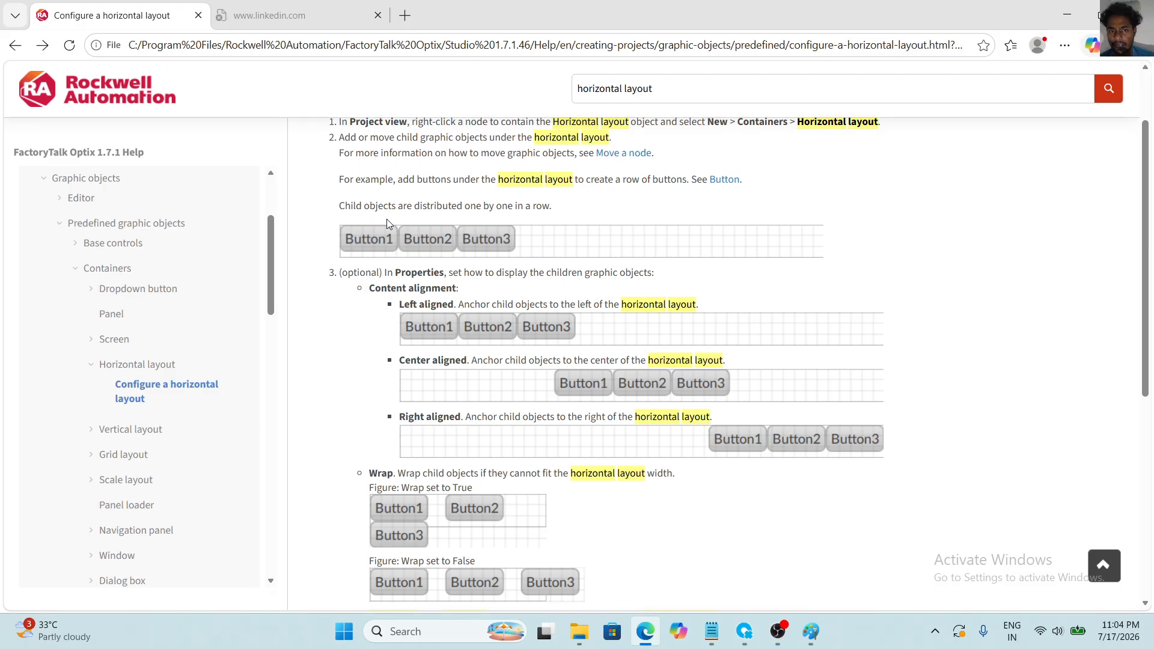
{"action": "scroll", "coordinate": [499, 229], "scroll_direction": "down", "scroll_amount": 1}
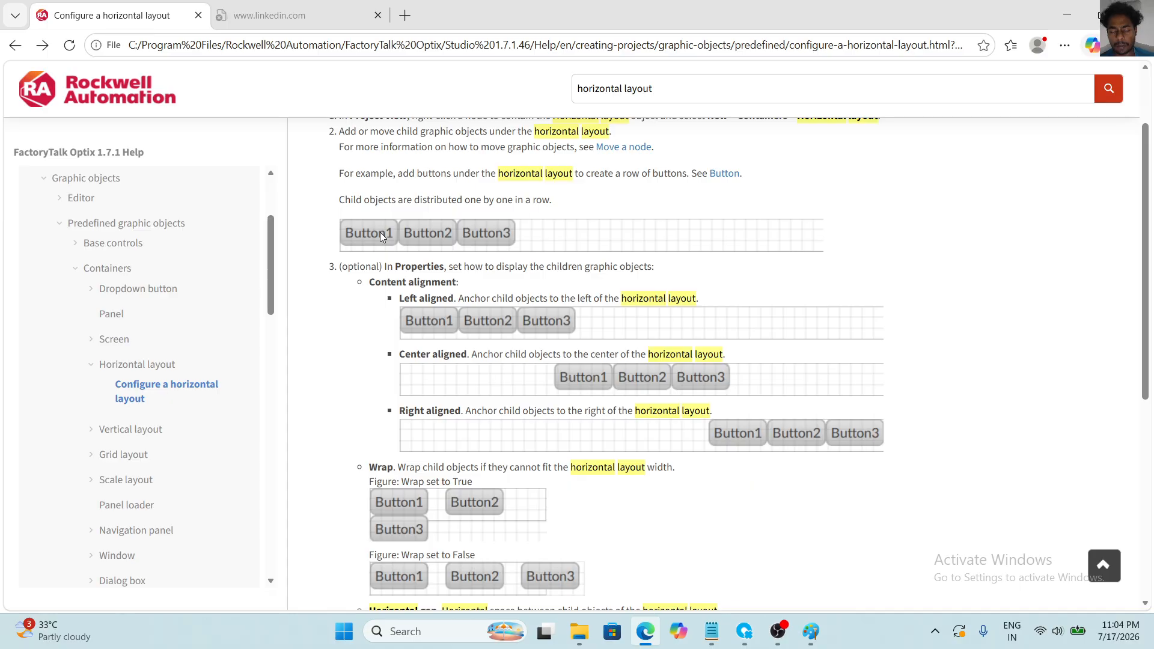
{"action": "scroll", "coordinate": [489, 237], "scroll_direction": "down", "scroll_amount": 1}
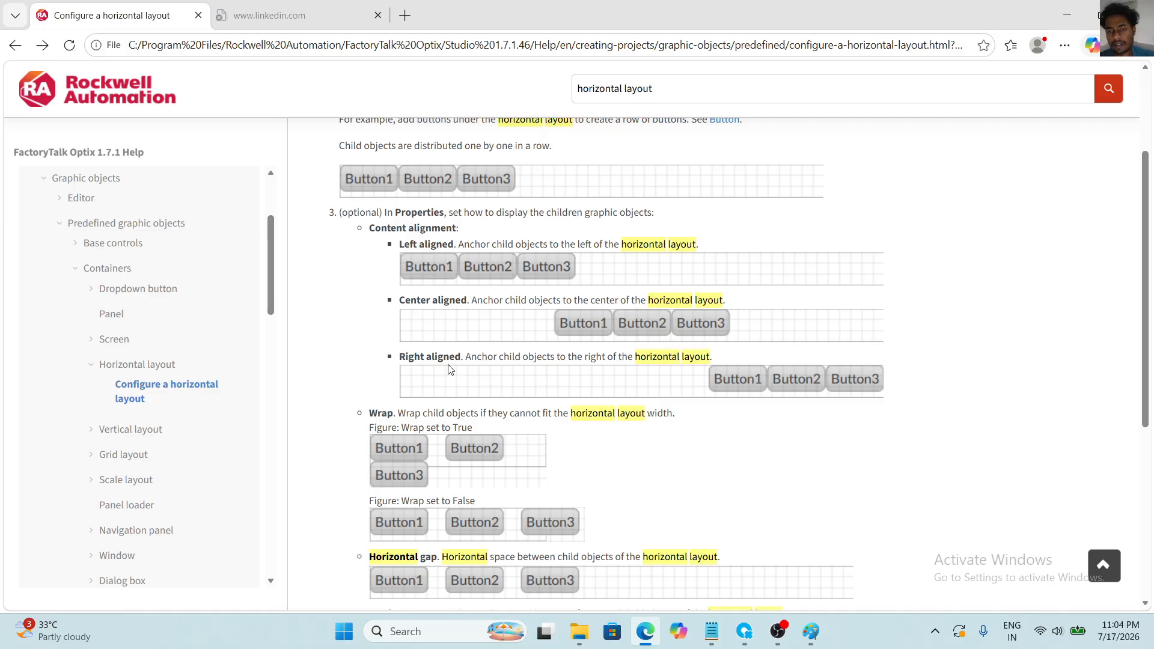
{"action": "scroll", "coordinate": [449, 368], "scroll_direction": "down", "scroll_amount": 2}
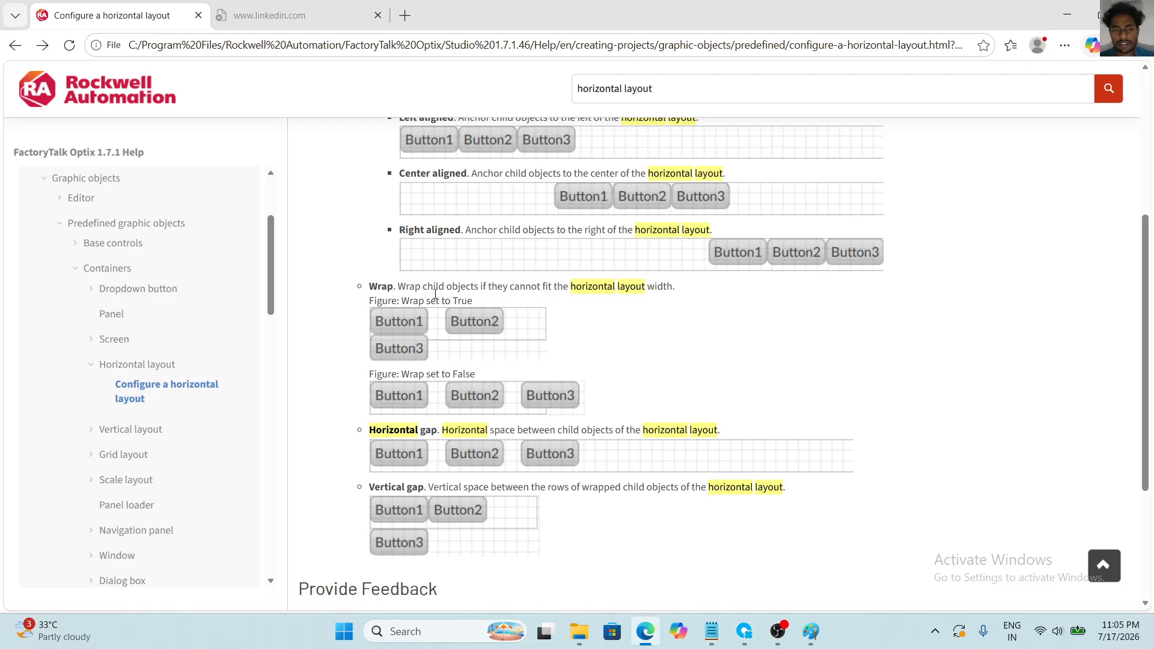
{"action": "scroll", "coordinate": [435, 294], "scroll_direction": "down", "scroll_amount": 1}
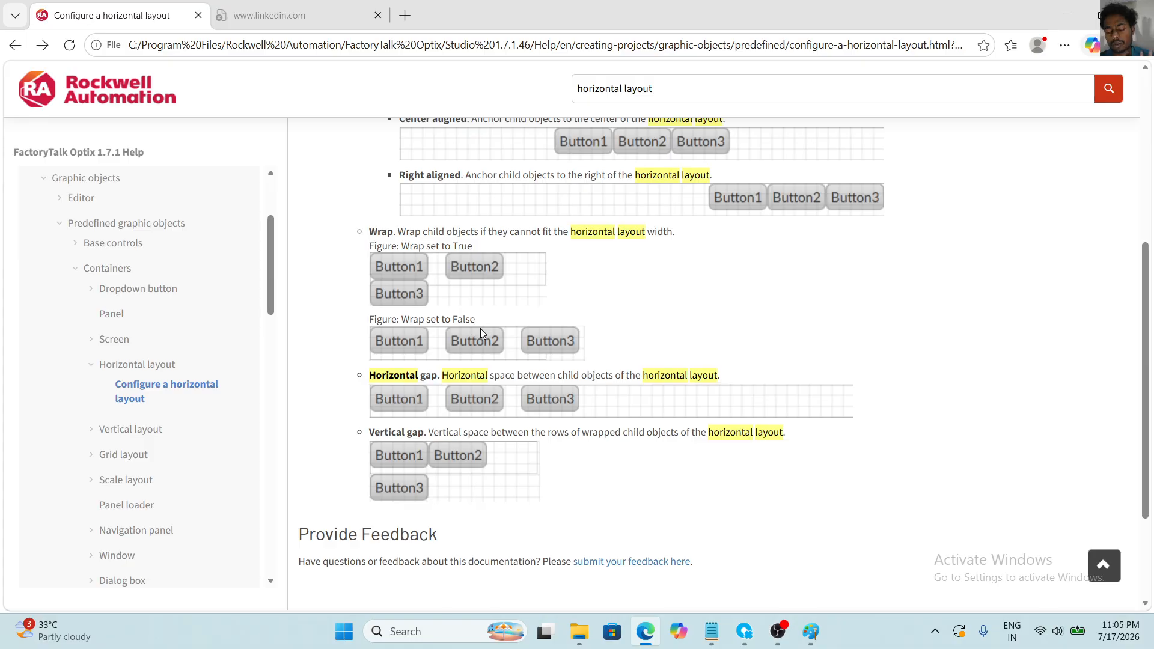
{"action": "scroll", "coordinate": [480, 328], "scroll_direction": "down", "scroll_amount": 2}
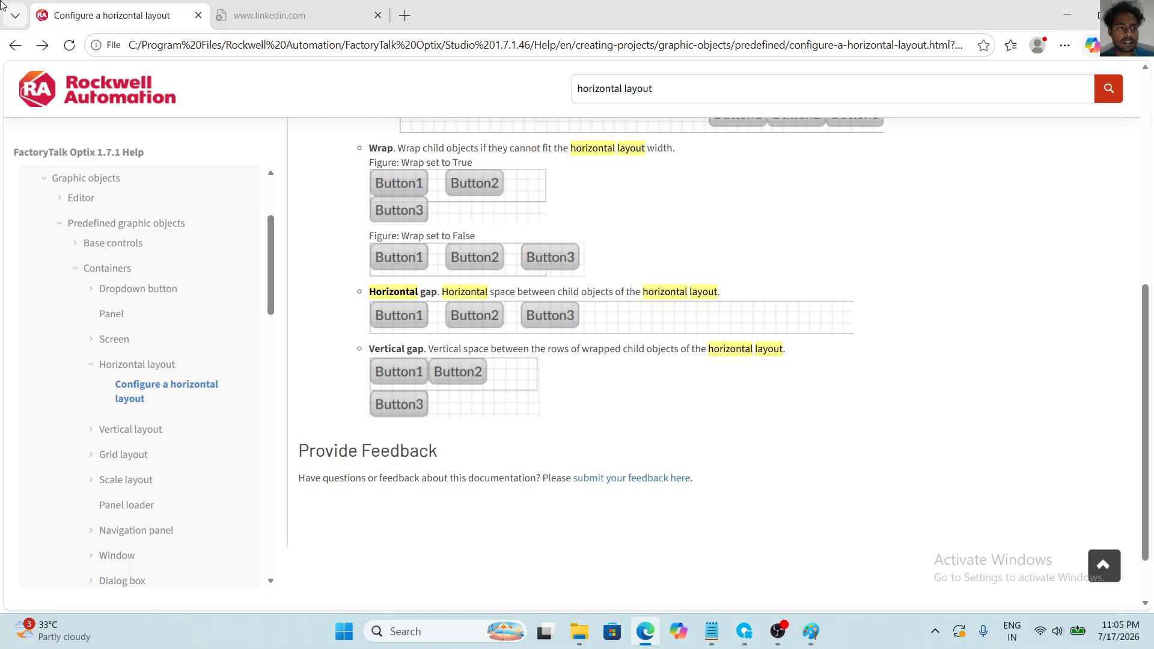
Return to the search results and review the properties table in the Horizontal layout object type reference.
{"action": "left_click", "coordinate": [15, 45]}
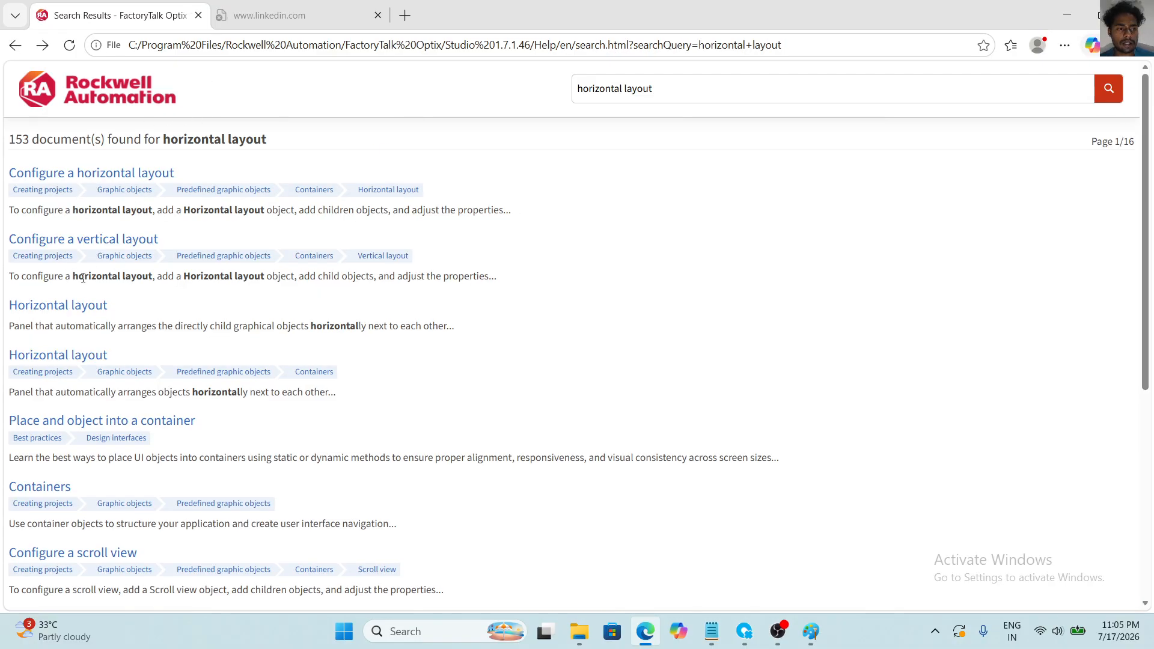
{"action": "left_click", "coordinate": [72, 306]}
{"action": "scroll", "coordinate": [418, 226], "scroll_direction": "down", "scroll_amount": 3}
{"action": "scroll", "coordinate": [419, 226], "scroll_direction": "down", "scroll_amount": 1}
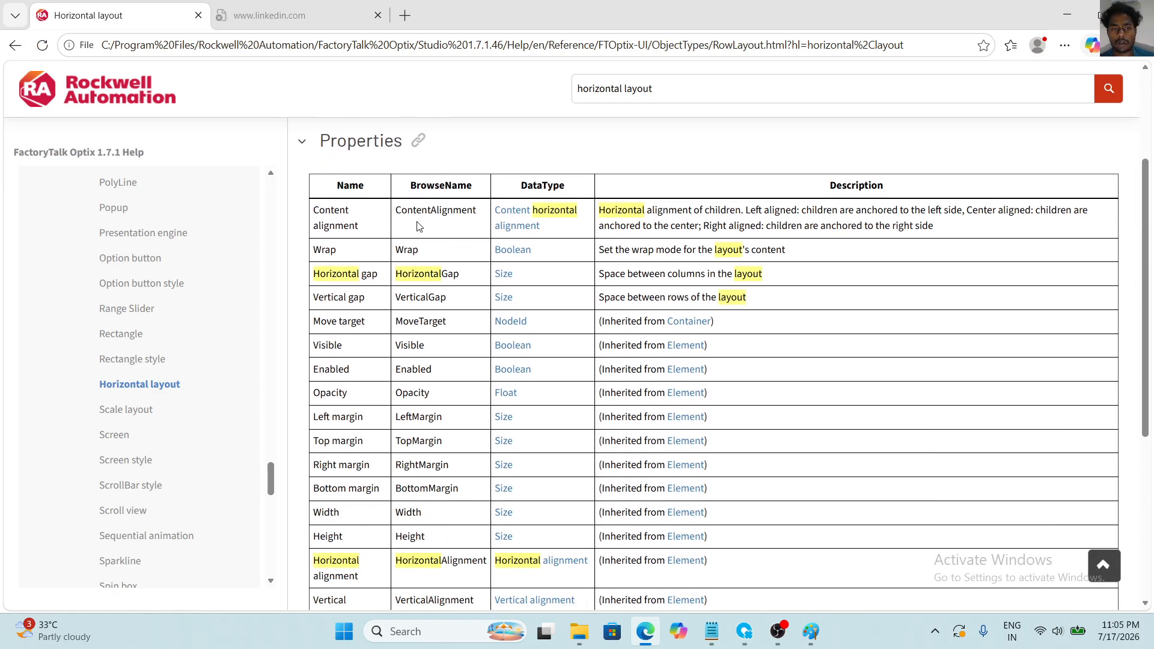
Switch to FactoryTalk Optix Studio, view the layout's content alignment options, and widen the horizontal layout to 440.
{"action": "left_click", "coordinate": [744, 643]}
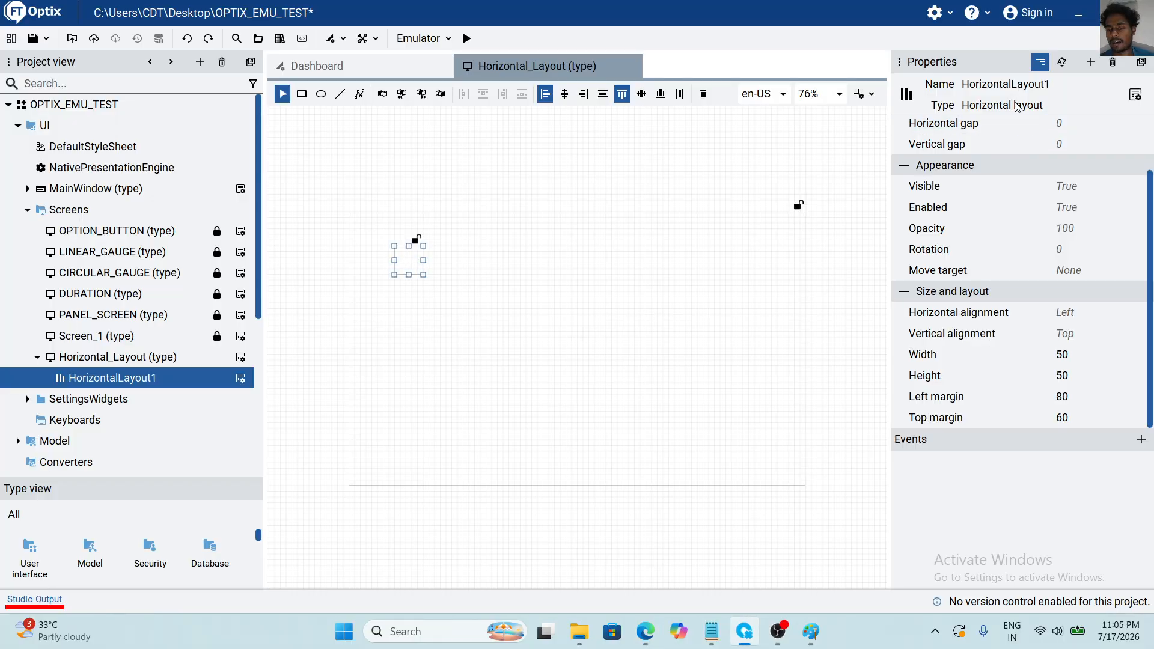
{"action": "mouse_move", "coordinate": [1005, 108]}
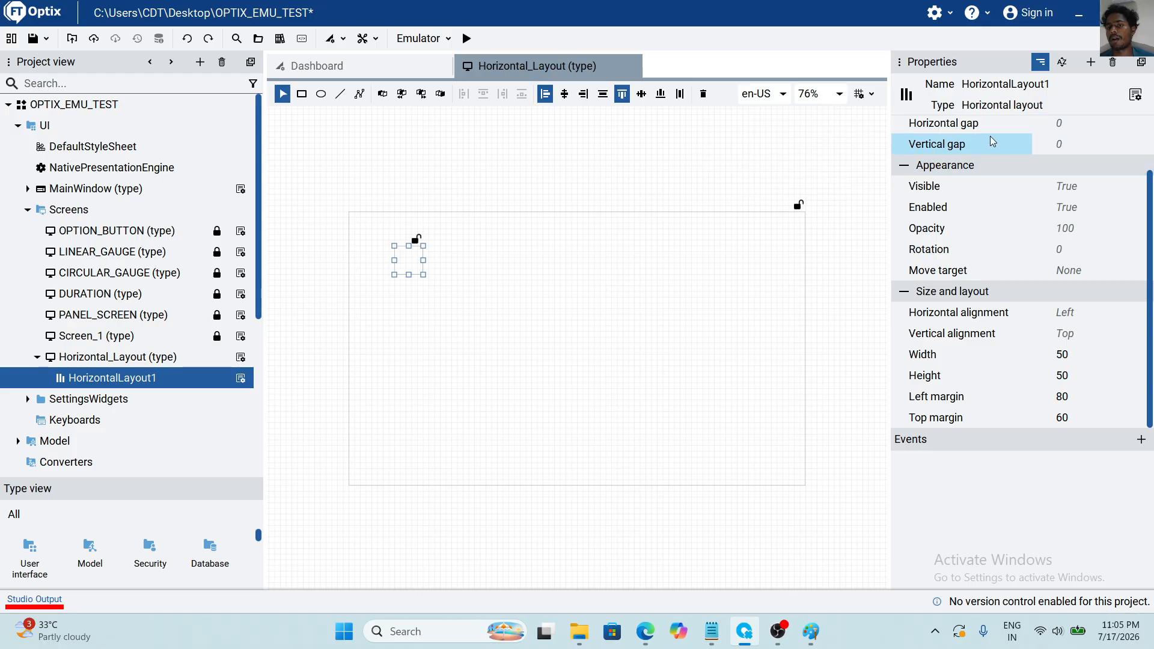
{"action": "scroll", "coordinate": [992, 141], "scroll_direction": "up", "scroll_amount": 1}
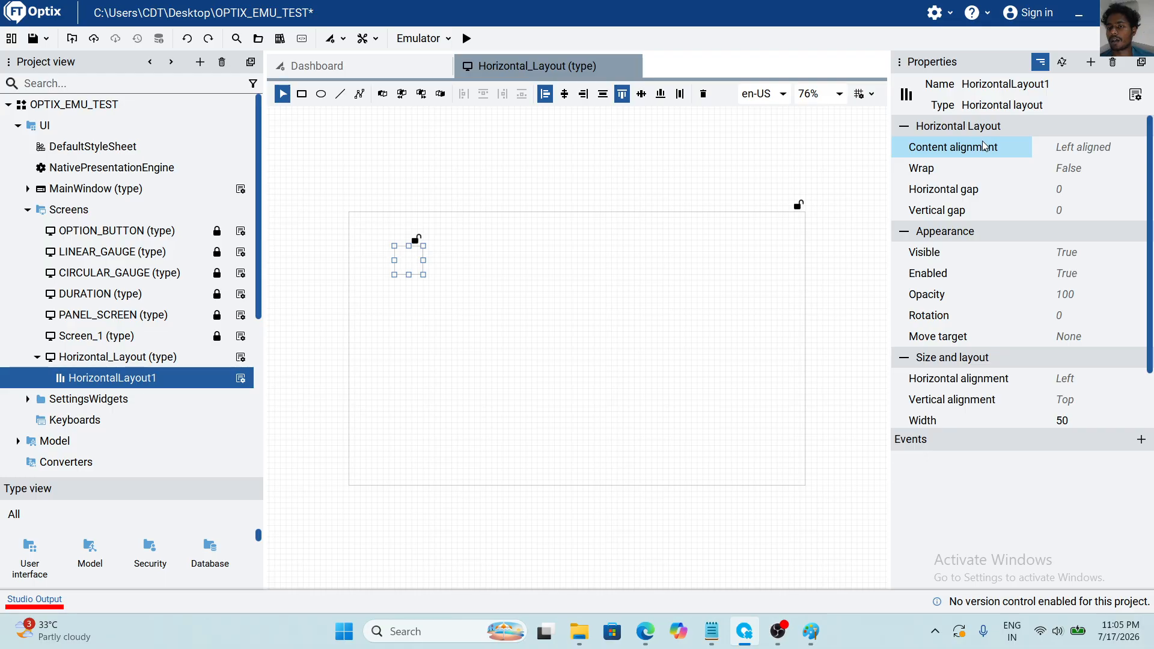
{"action": "left_click", "coordinate": [1136, 148]}
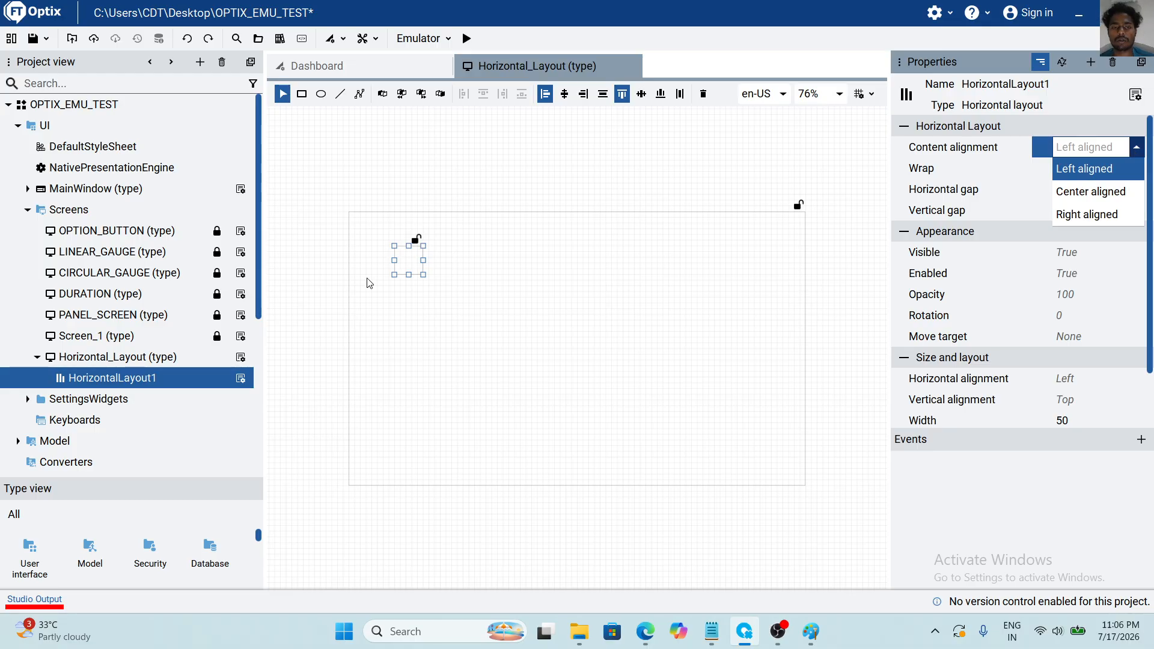
{"action": "left_click", "coordinate": [460, 284]}
{"action": "left_click", "coordinate": [440, 280]}
{"action": "left_click", "coordinate": [406, 260]}
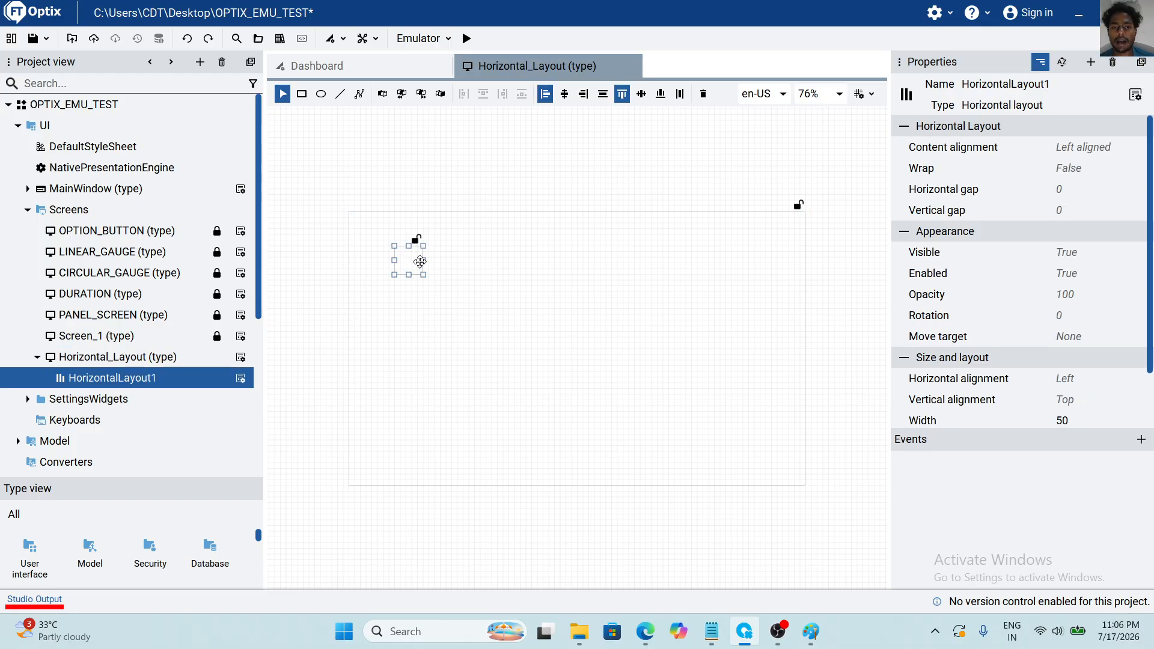
{"action": "left_click_drag", "start_coordinate": [423, 262], "coordinate": [645, 262]}
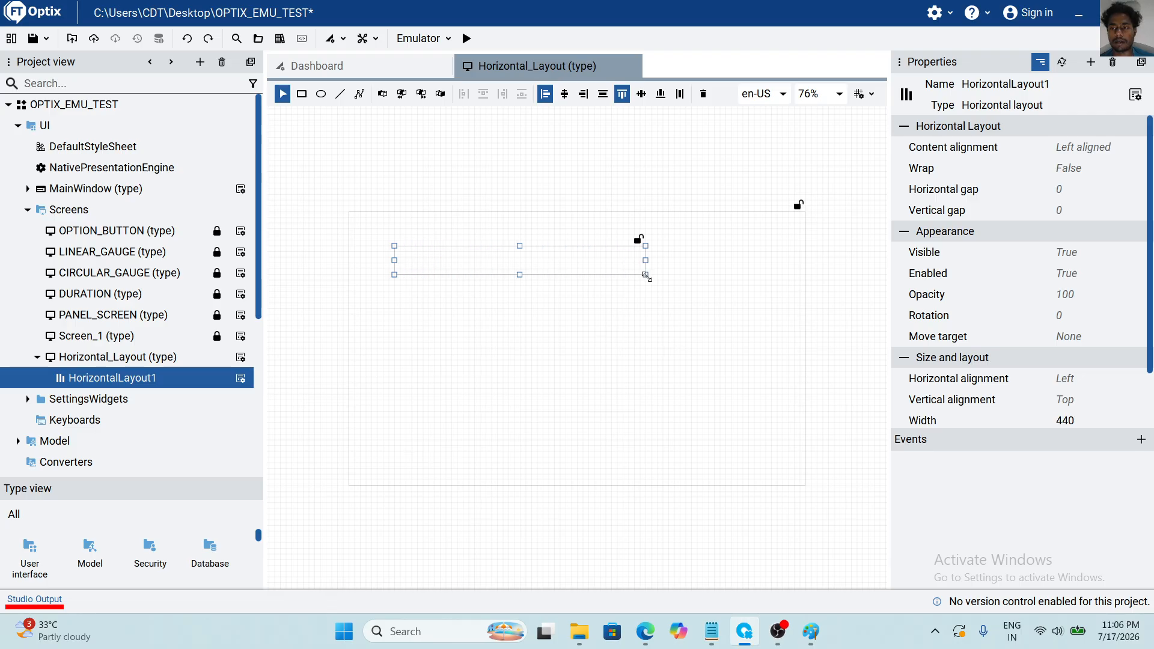
Add a Button inside the horizontal layout and offset it to a left margin of 9 and a top margin of 10.
{"action": "right_click", "coordinate": [137, 385]}
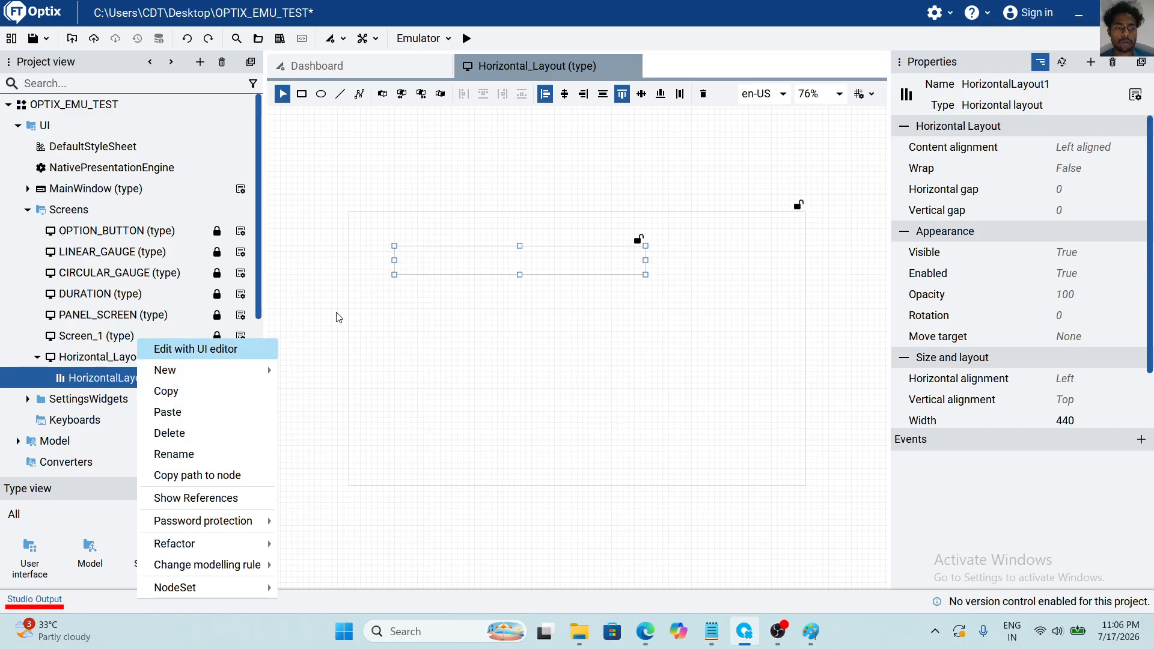
{"action": "mouse_move", "coordinate": [262, 371]}
{"action": "mouse_move", "coordinate": [385, 268]}
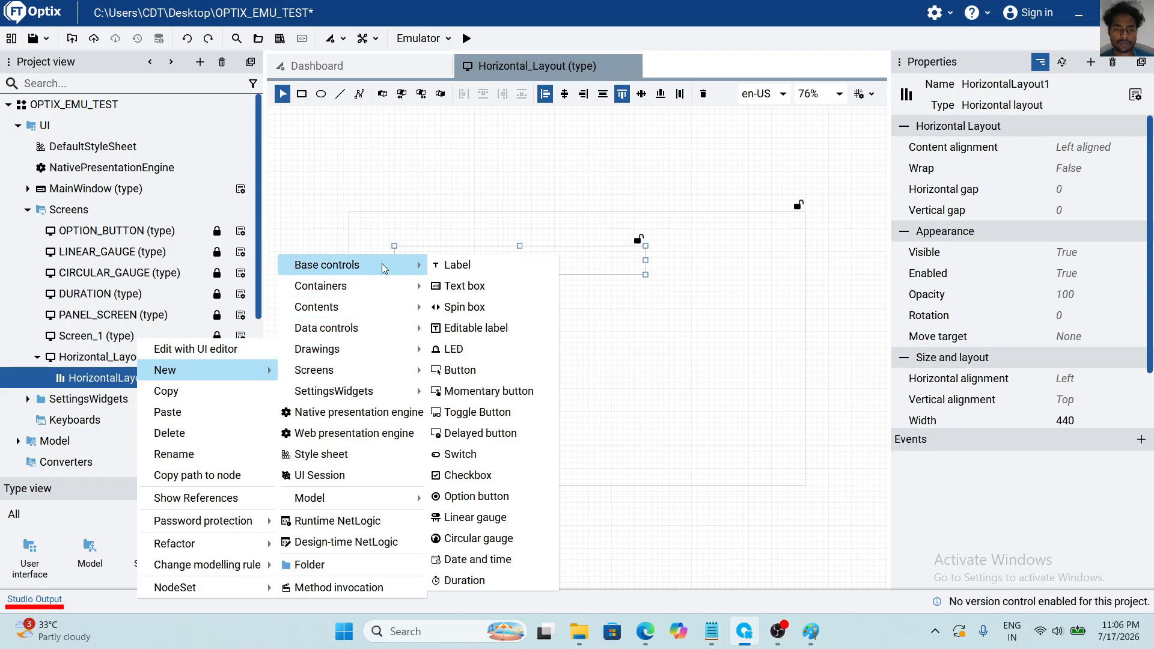
{"action": "left_click", "coordinate": [498, 374]}
{"action": "scroll", "coordinate": [485, 248], "scroll_direction": "up", "scroll_amount": 3}
{"action": "left_click_drag", "start_coordinate": [348, 212], "coordinate": [354, 222]}
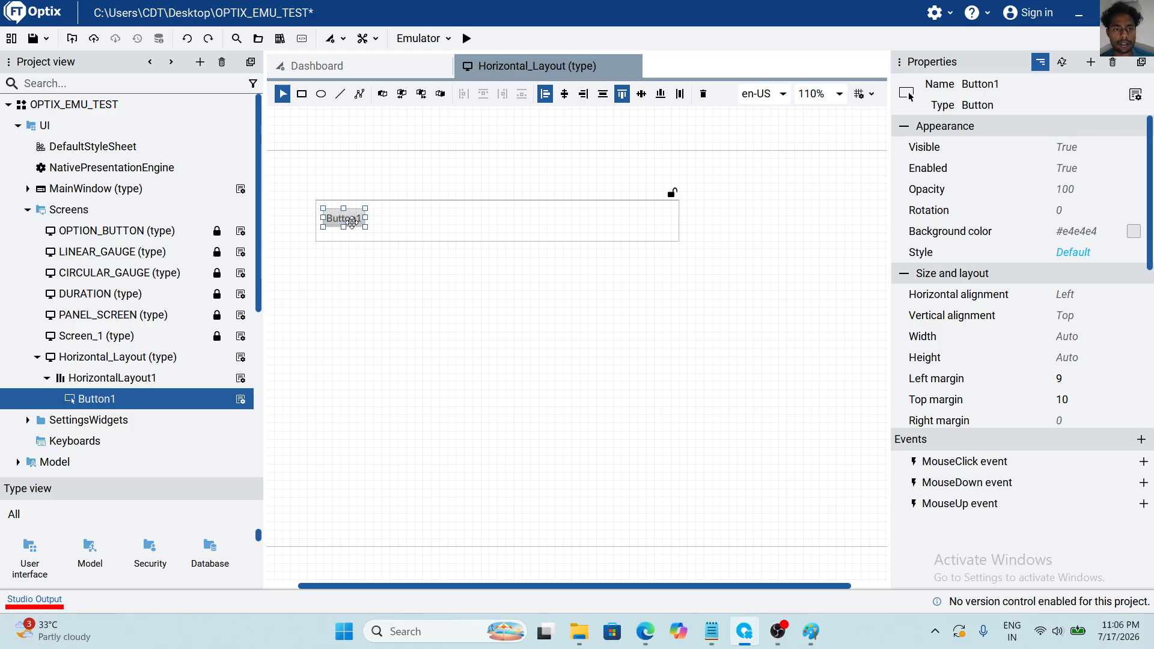
Duplicate the button three times so the horizontal layout holds a row of four buttons.
{"action": "key", "text": "ctrl+d"}
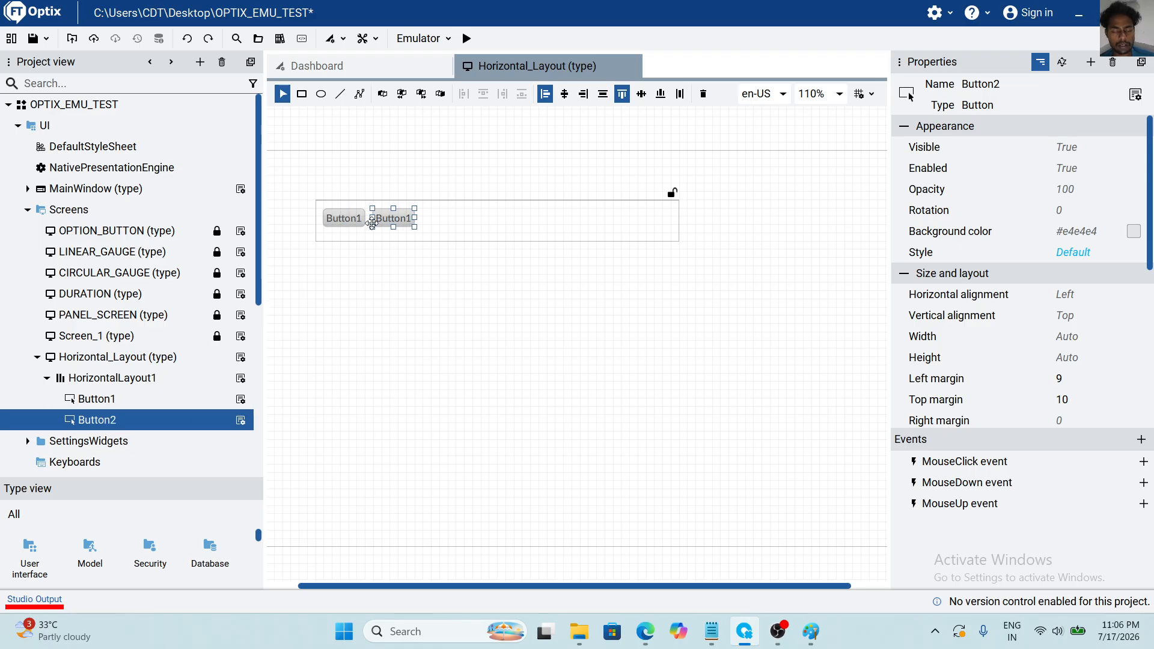
{"action": "key", "text": "ctrl+d"}
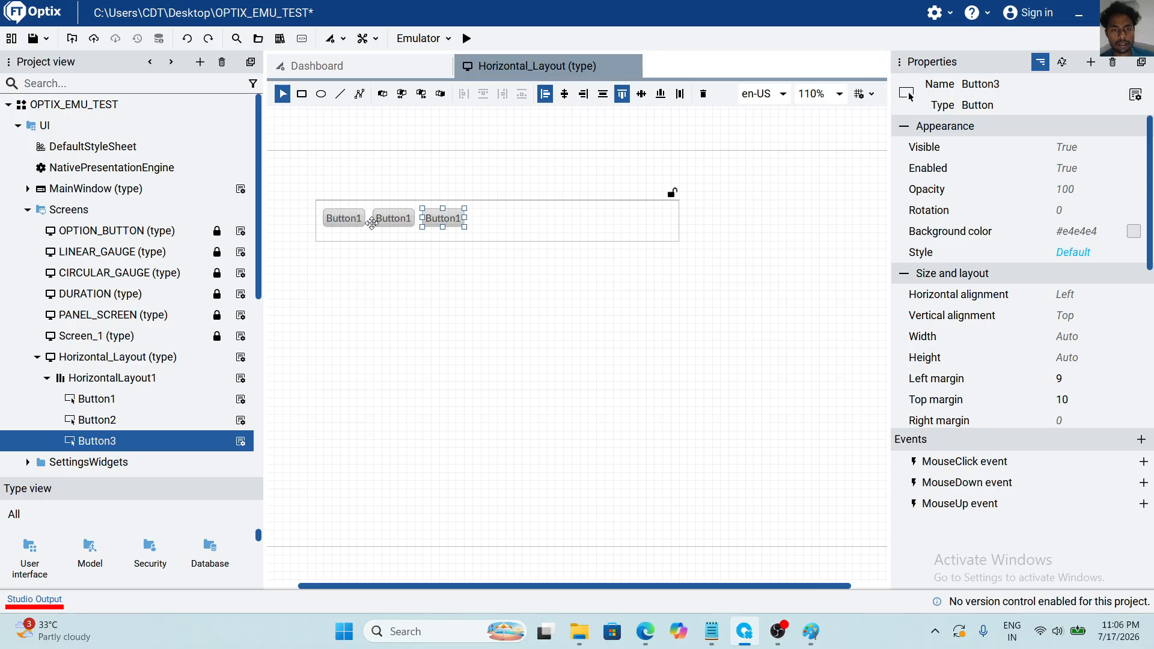
{"action": "key", "text": "ctrl+d"}
{"action": "scroll", "coordinate": [481, 276], "scroll_direction": "down", "scroll_amount": 3}
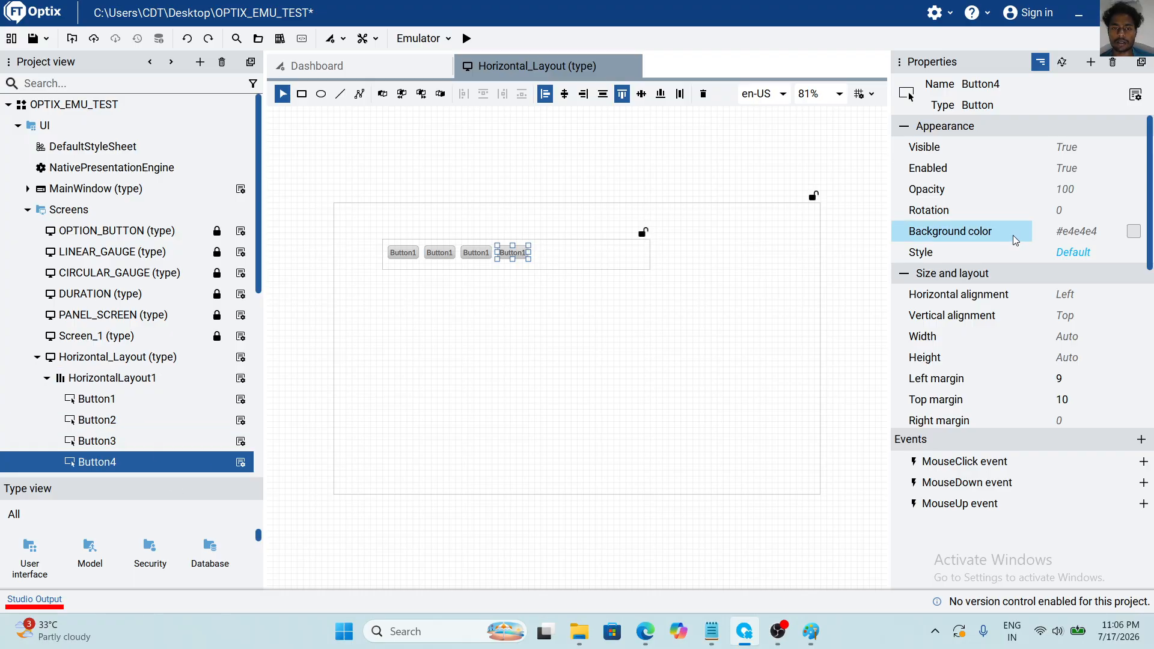
Try the Center aligned and Right aligned content alignments on the horizontal layout, and set it back to Left aligned.
{"action": "left_click", "coordinate": [640, 261]}
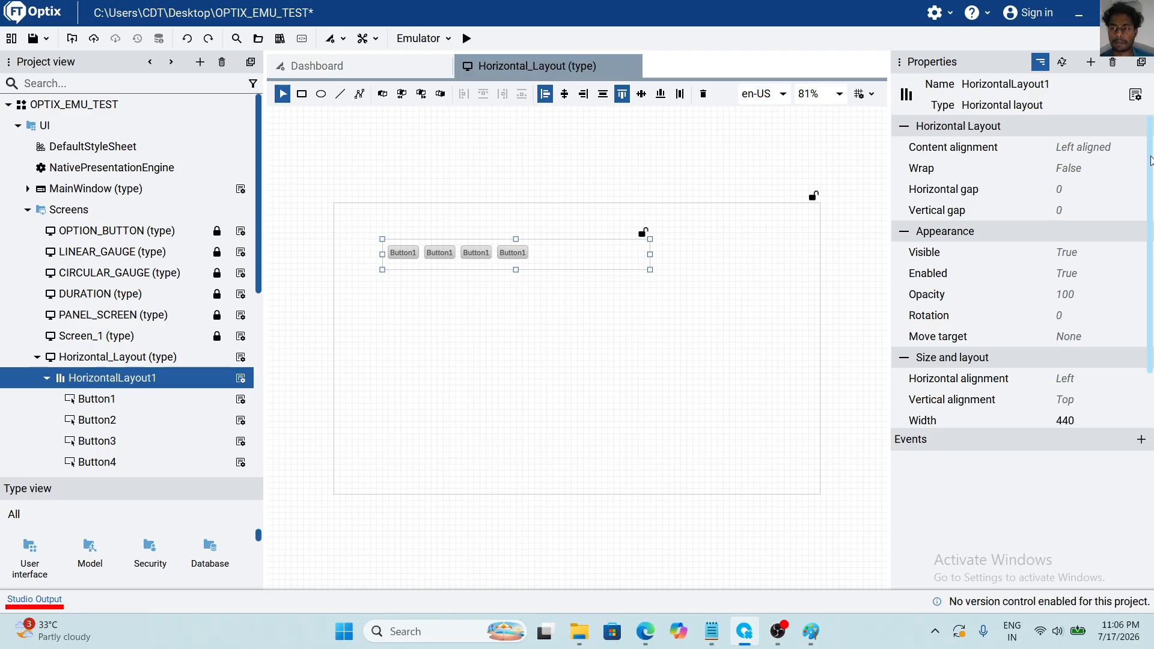
{"action": "left_click", "coordinate": [1082, 147]}
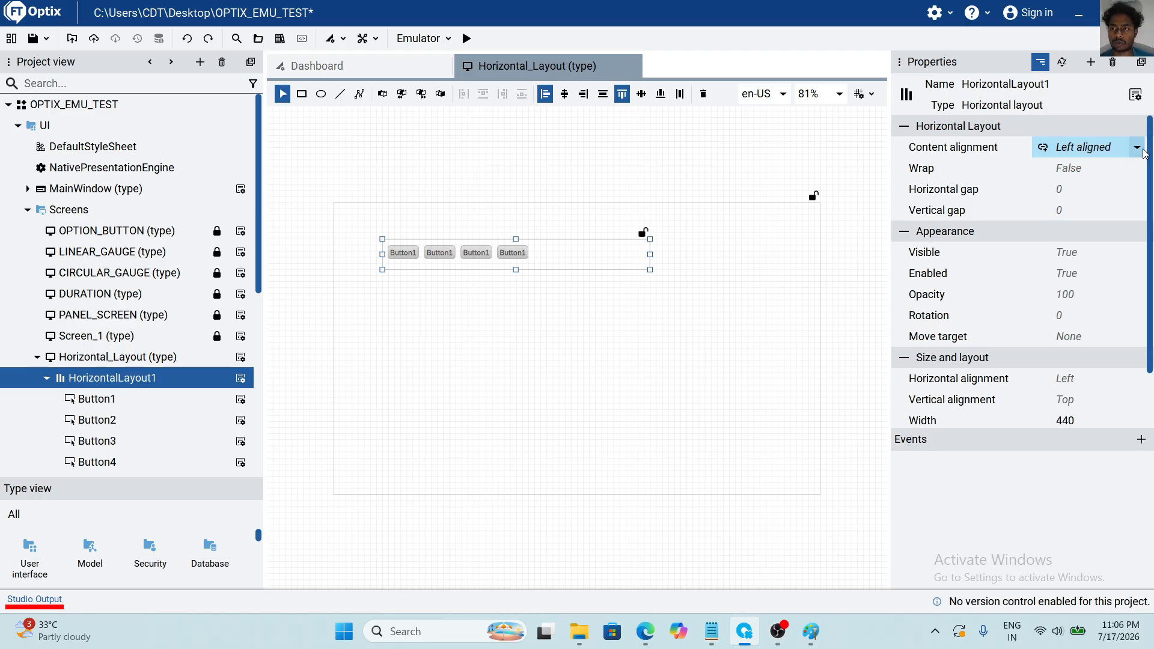
{"action": "left_click", "coordinate": [1136, 147]}
{"action": "left_click", "coordinate": [1108, 191]}
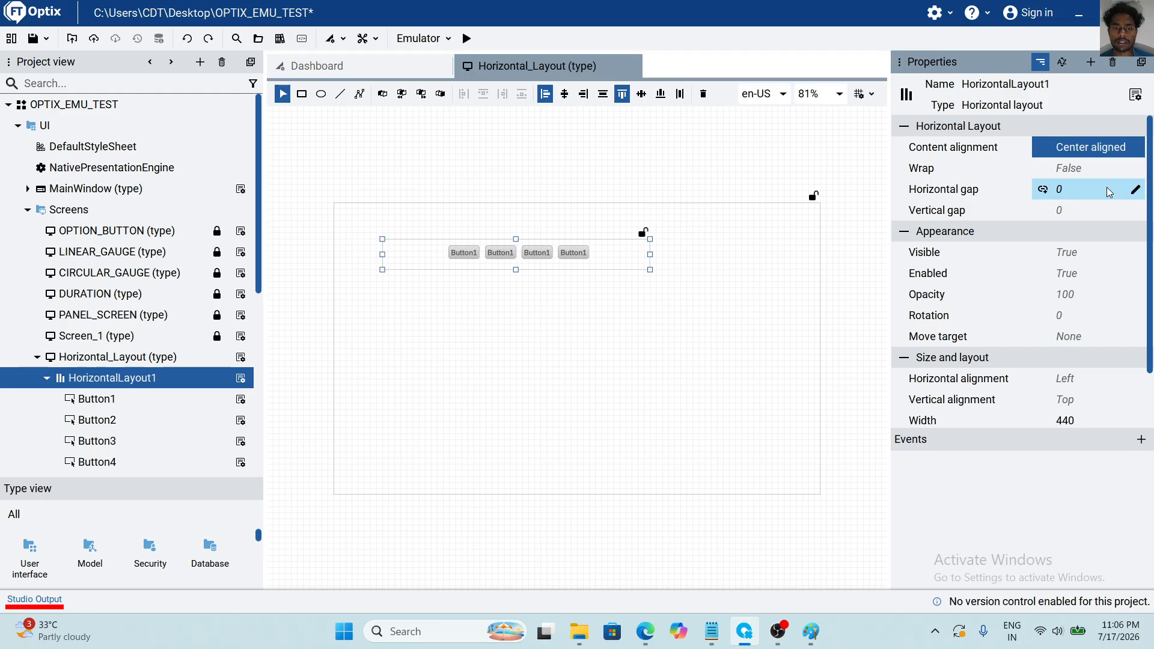
{"action": "left_click", "coordinate": [1137, 148]}
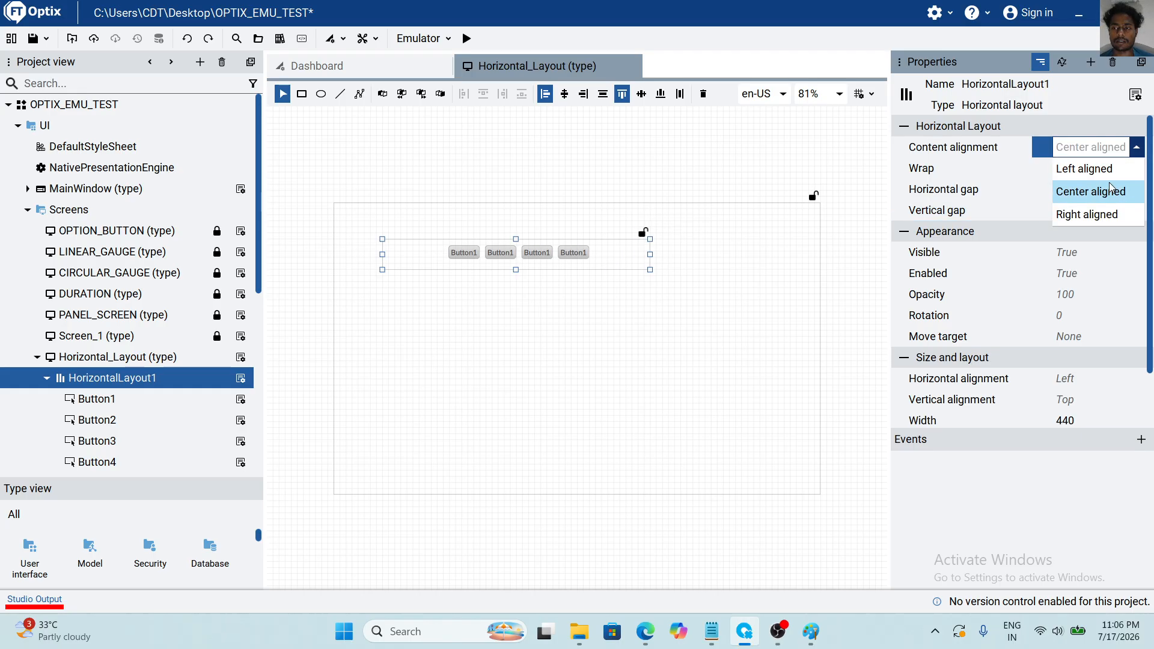
{"action": "left_click", "coordinate": [1095, 214]}
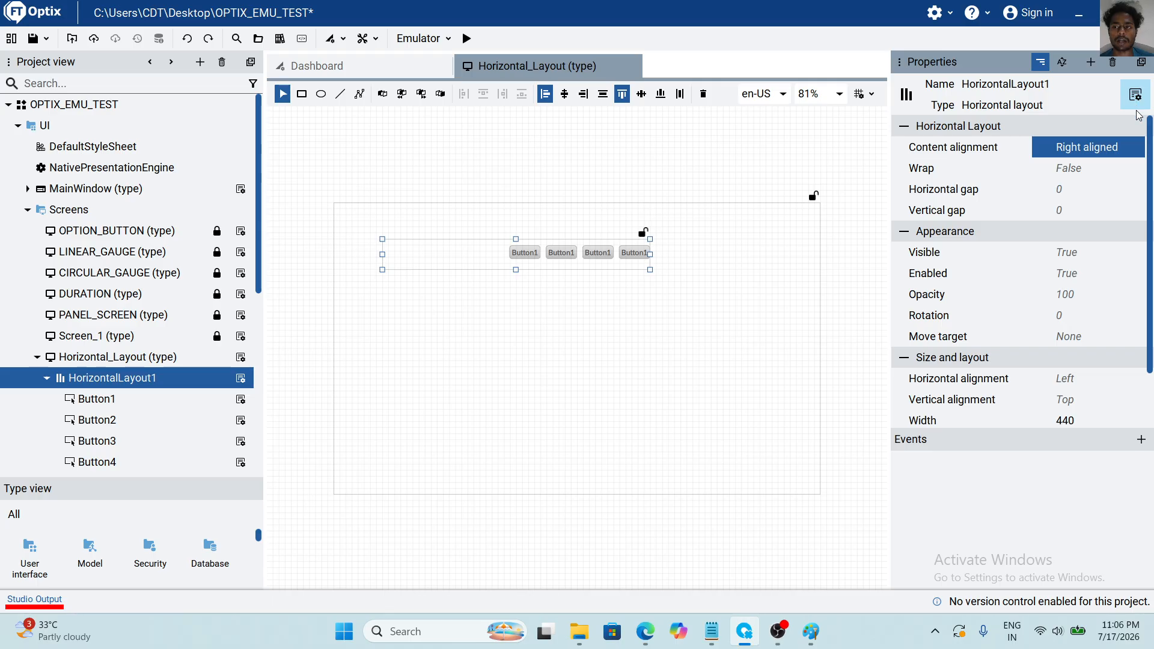
{"action": "left_click", "coordinate": [1136, 147]}
{"action": "left_click", "coordinate": [1082, 169]}
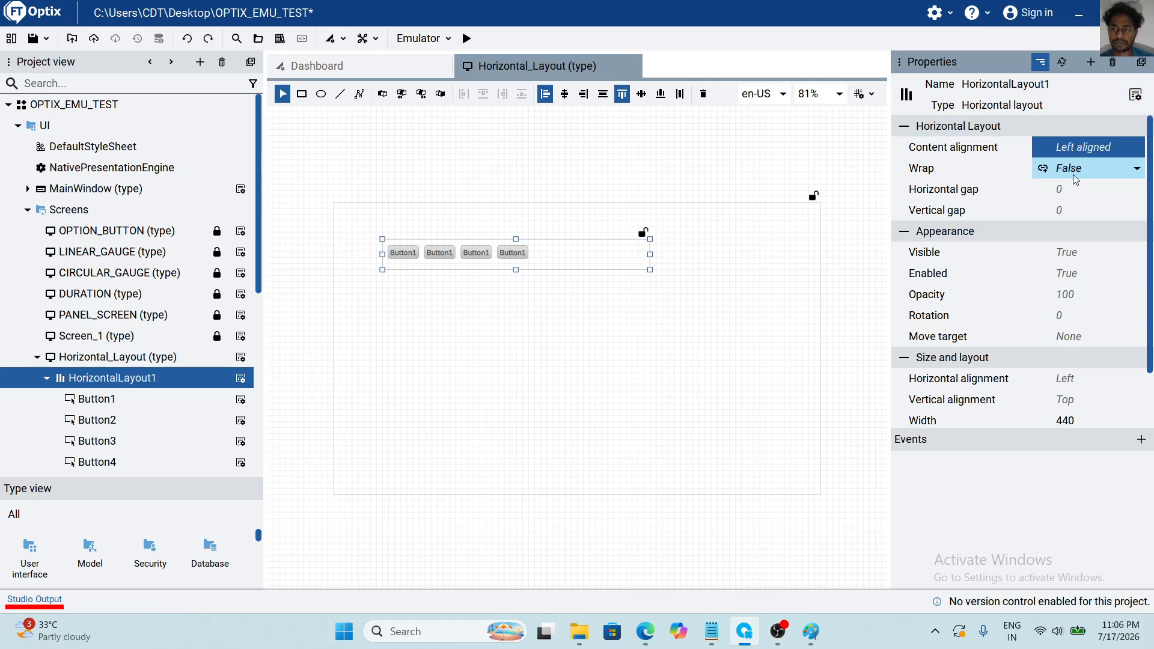
Set the horizontal layout's Wrap to True and narrow the layout to a width of 160.
{"action": "left_click", "coordinate": [1136, 170]}
{"action": "left_click", "coordinate": [1088, 214]}
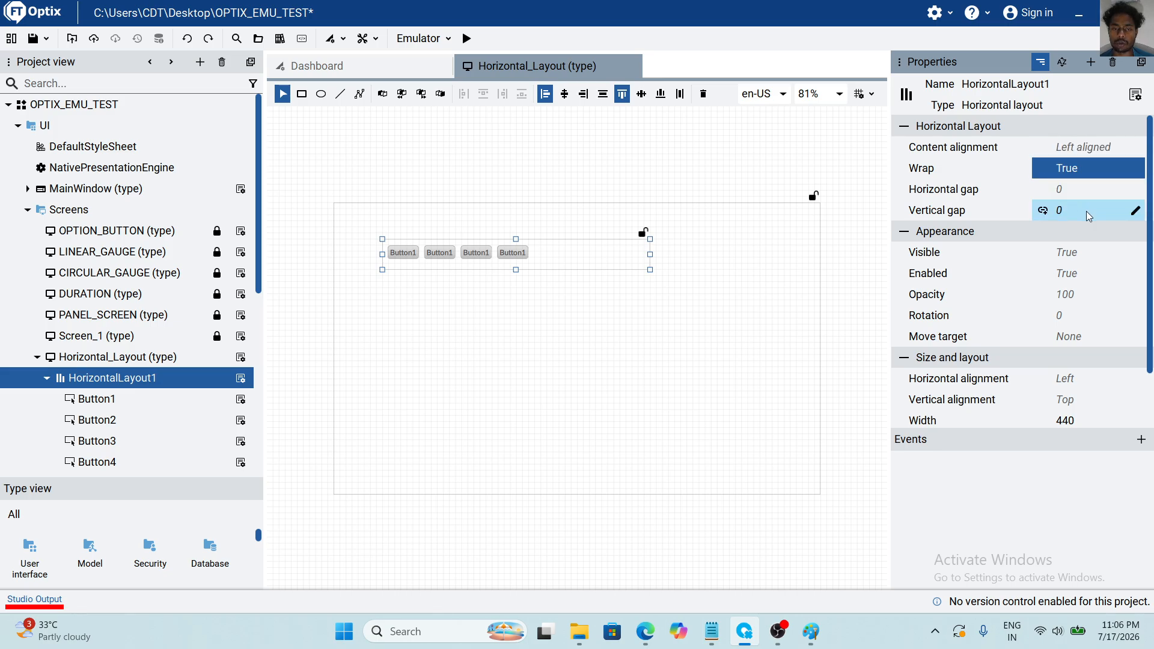
{"action": "left_click_drag", "start_coordinate": [649, 254], "coordinate": [479, 267]}
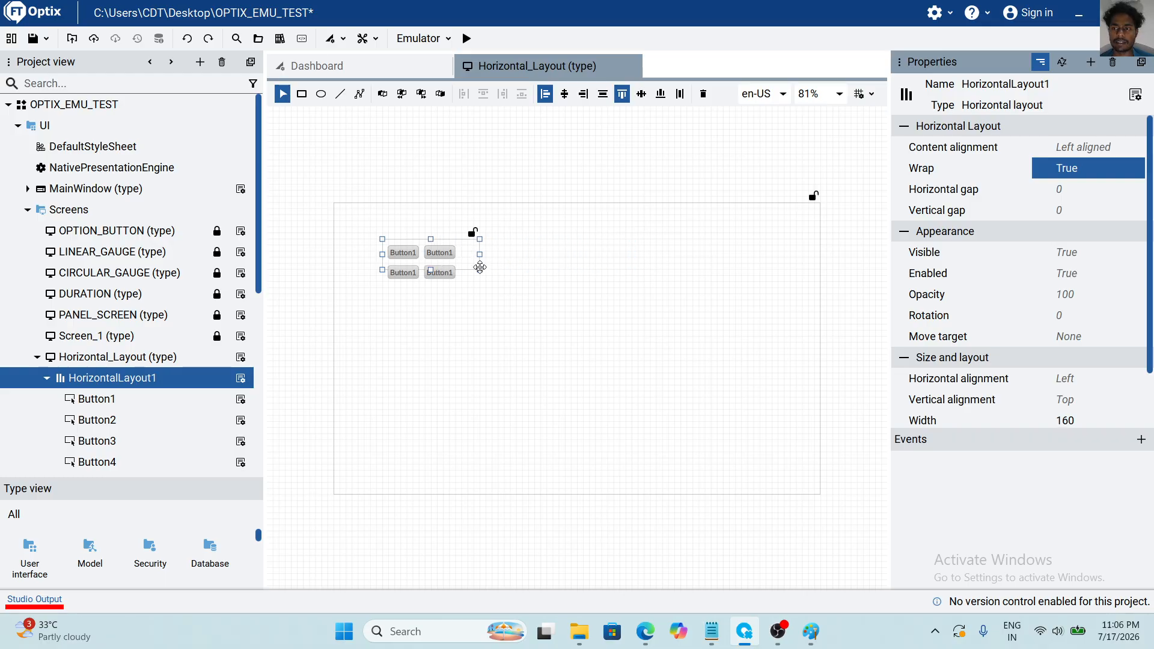
Compare the narrowed layout's wrapping by switching Wrap to False and back to True.
{"action": "left_click", "coordinate": [1136, 168]}
{"action": "left_click", "coordinate": [1095, 192]}
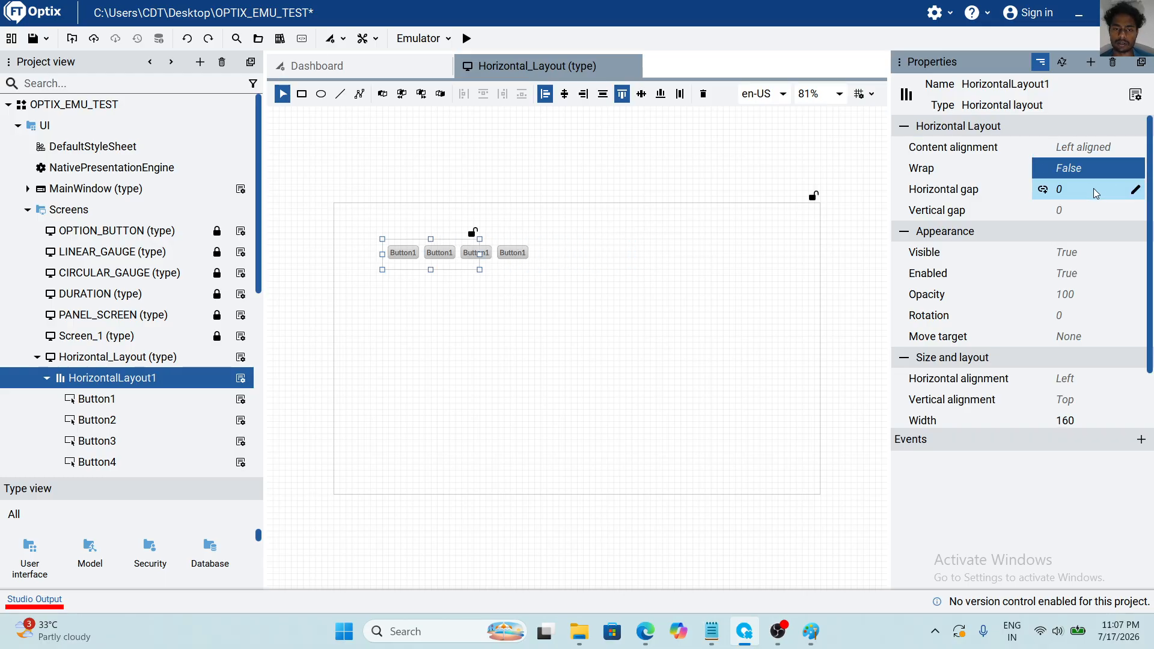
{"action": "left_click", "coordinate": [1123, 170]}
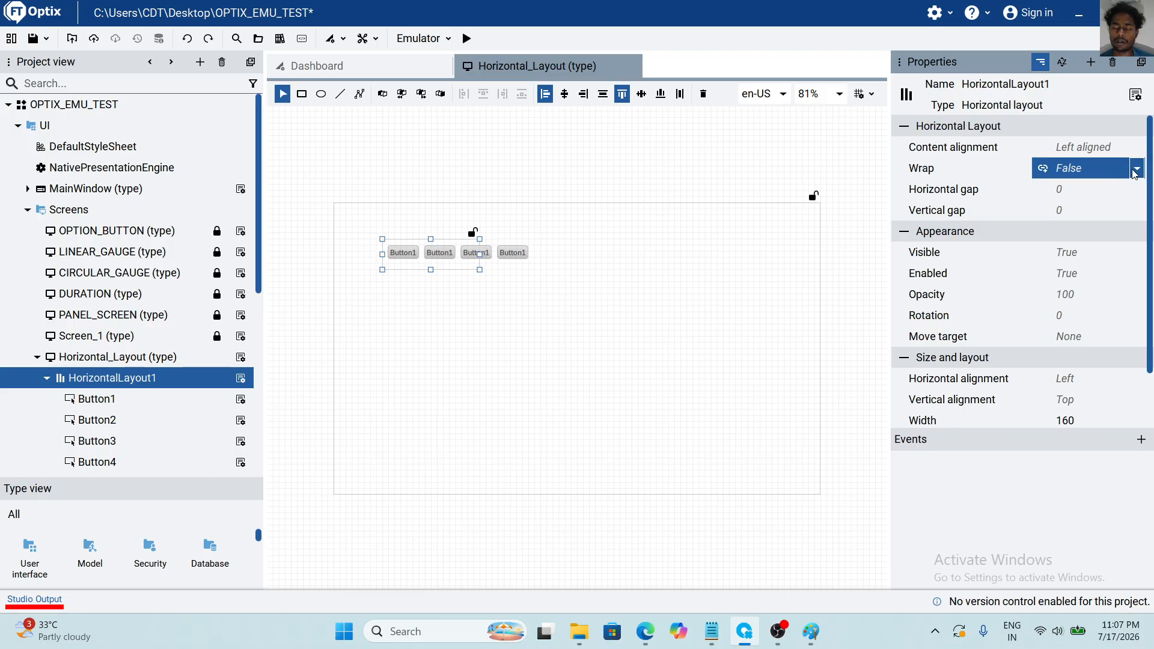
{"action": "left_click", "coordinate": [1137, 168]}
{"action": "left_click", "coordinate": [1089, 210]}
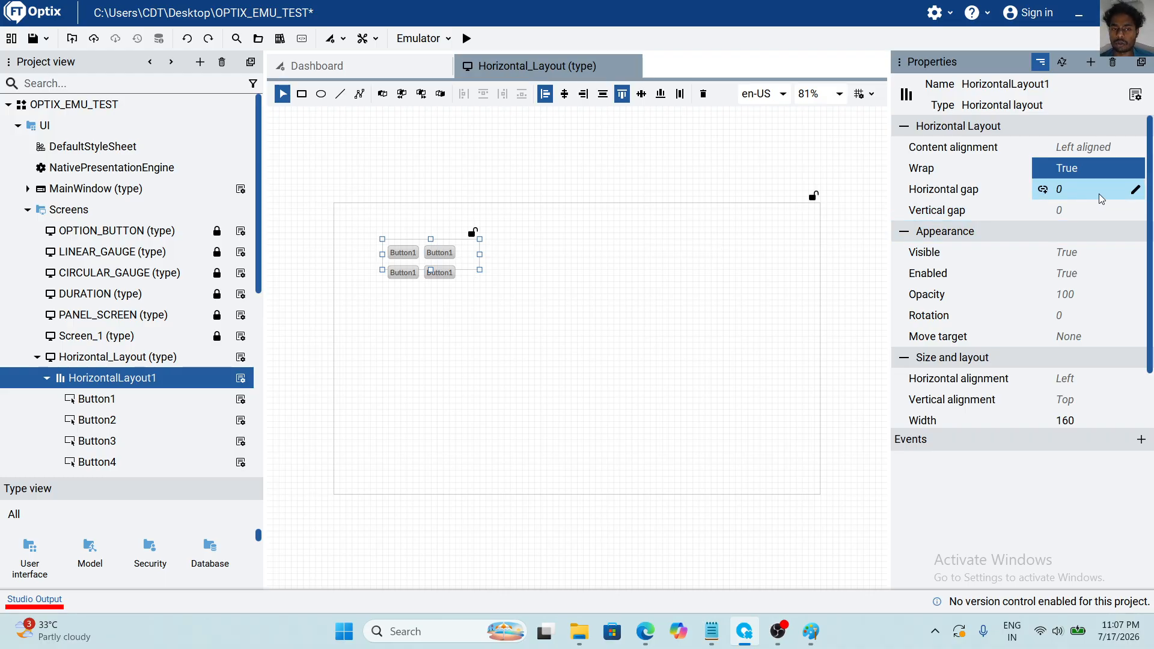
Set the horizontal layout's Horizontal gap to 10.
{"action": "left_click", "coordinate": [1126, 196]}
{"action": "left_click", "coordinate": [1132, 194]}
{"action": "type", "text": "10"}
{"action": "key", "text": "Return"}
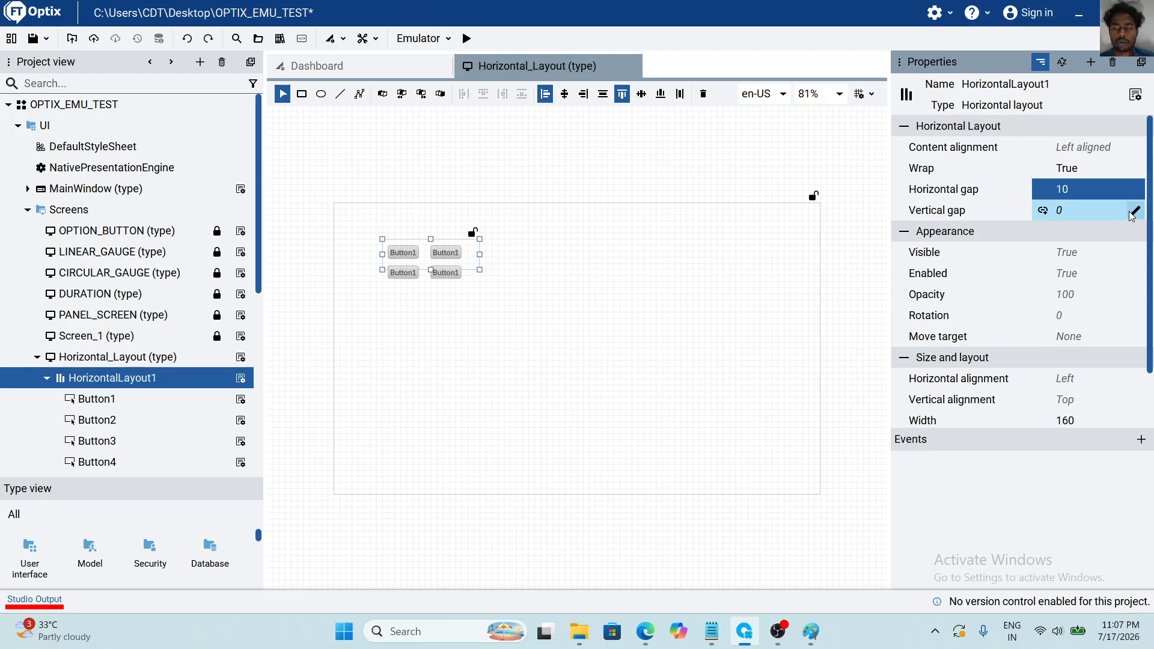
Set the horizontal layout's Vertical gap to 20 and stretch the layout to a height of 90.
{"action": "left_click", "coordinate": [1133, 214]}
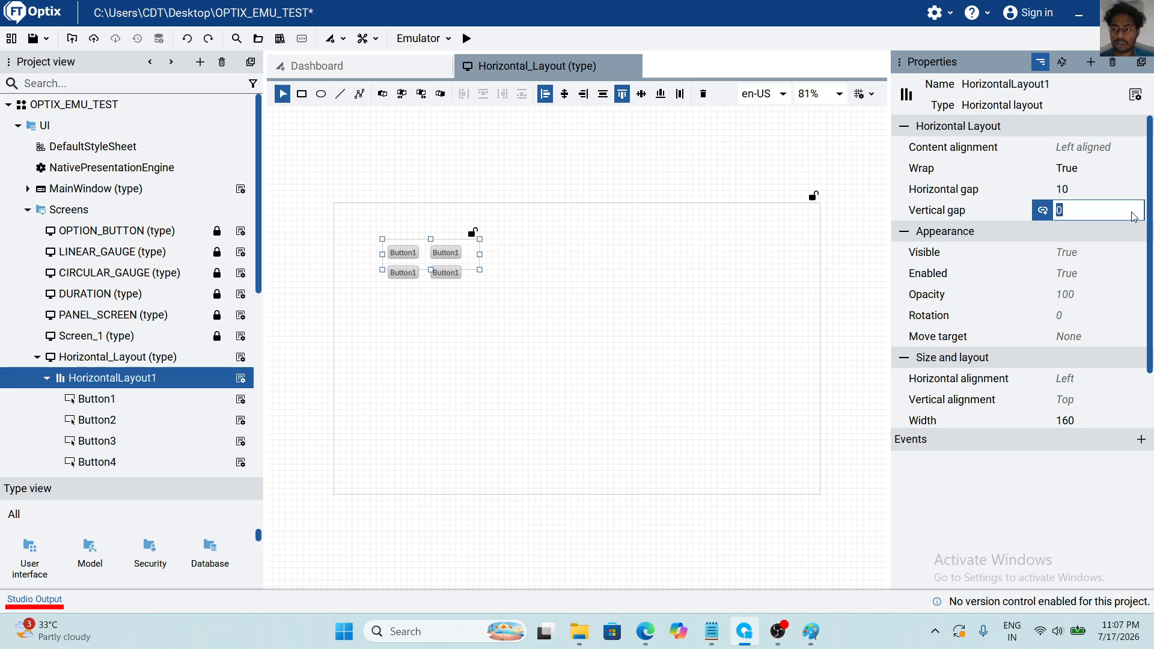
{"action": "type", "text": "20"}
{"action": "key", "text": "Return"}
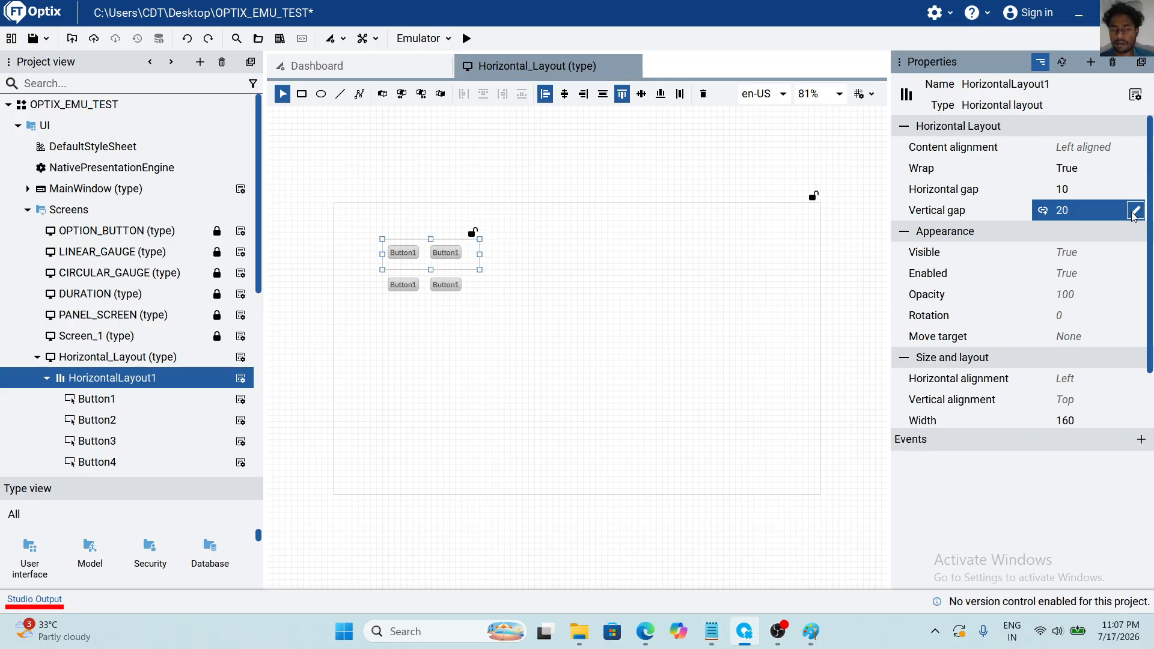
{"action": "left_click_drag", "start_coordinate": [430, 270], "coordinate": [431, 295]}
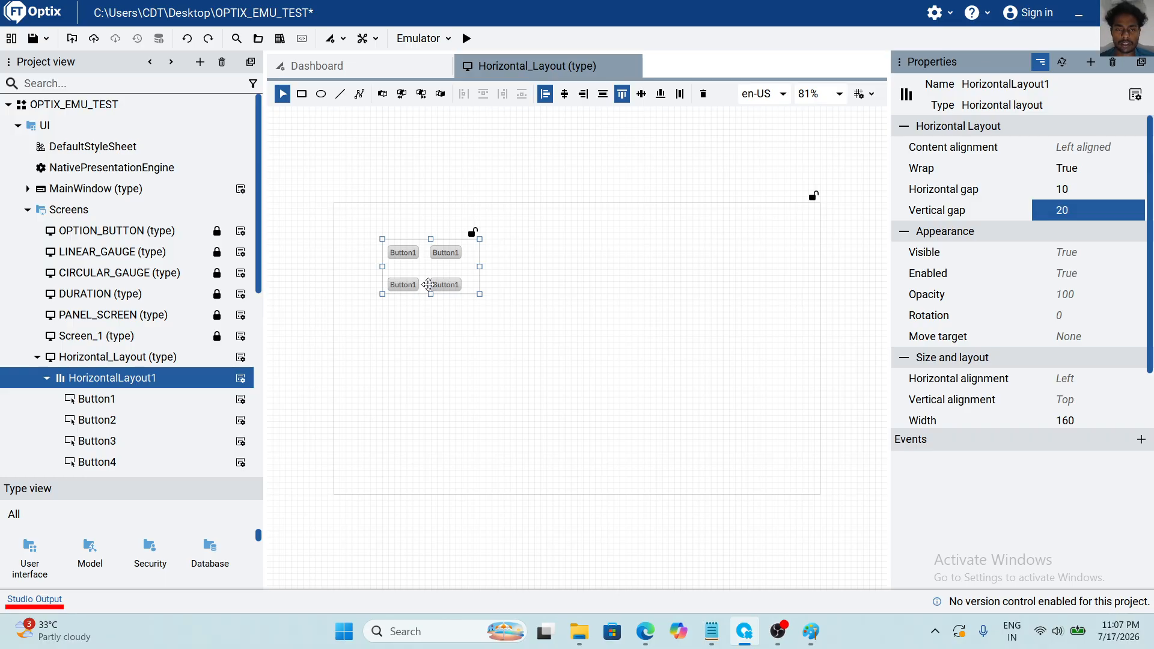
Check the horizontal layout's Visible and Enabled options and its Opacity and Rotation properties.
{"action": "scroll", "coordinate": [950, 270], "scroll_direction": "down", "scroll_amount": 1}
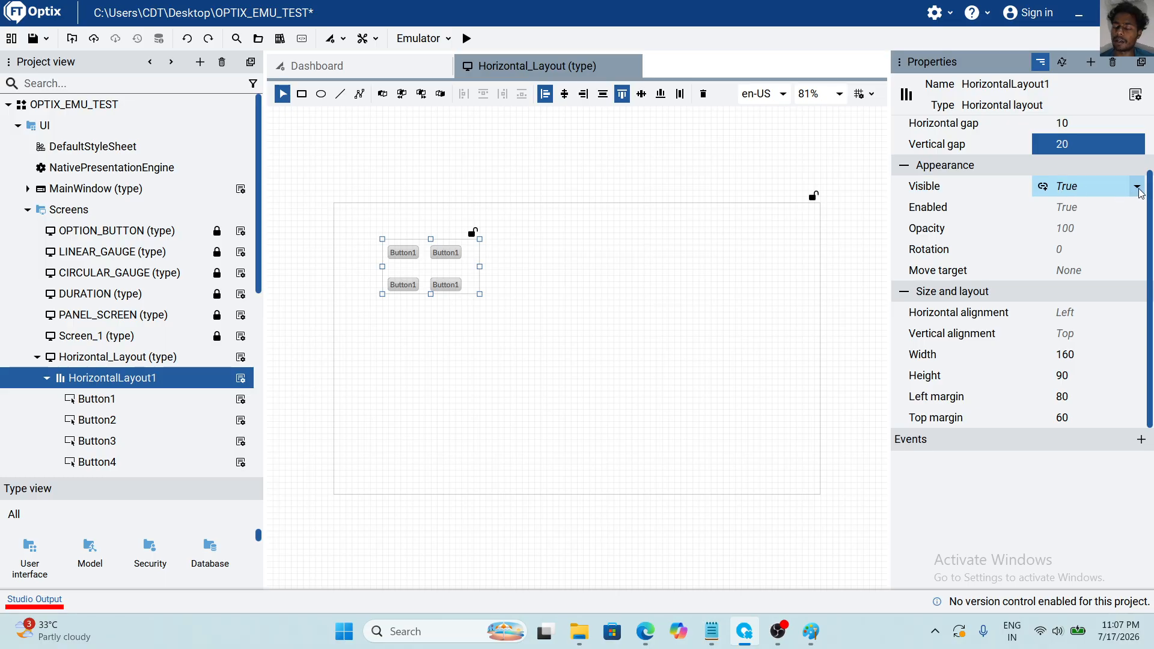
{"action": "left_click", "coordinate": [1137, 187]}
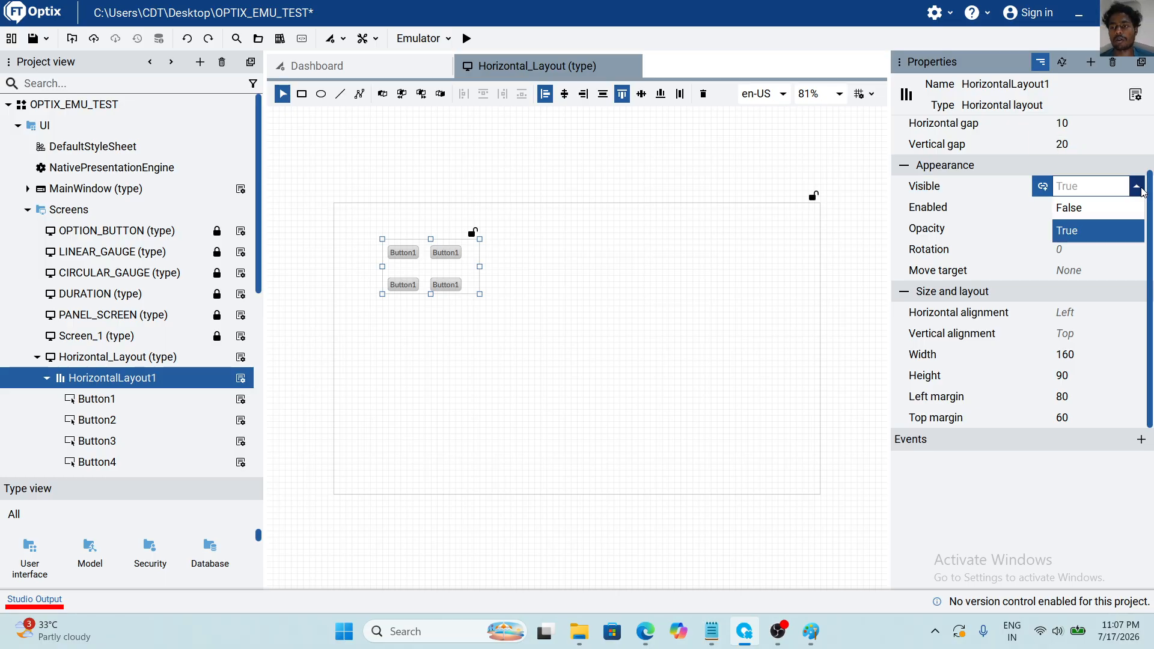
{"action": "left_click", "coordinate": [1133, 173]}
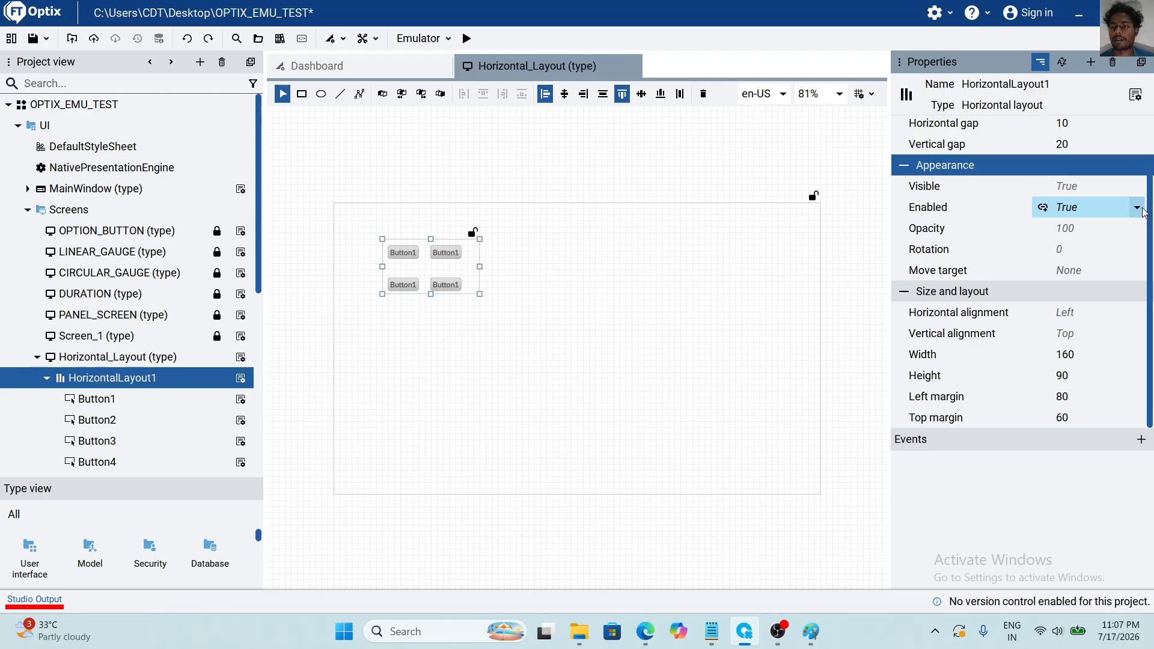
{"action": "left_click", "coordinate": [1137, 208]}
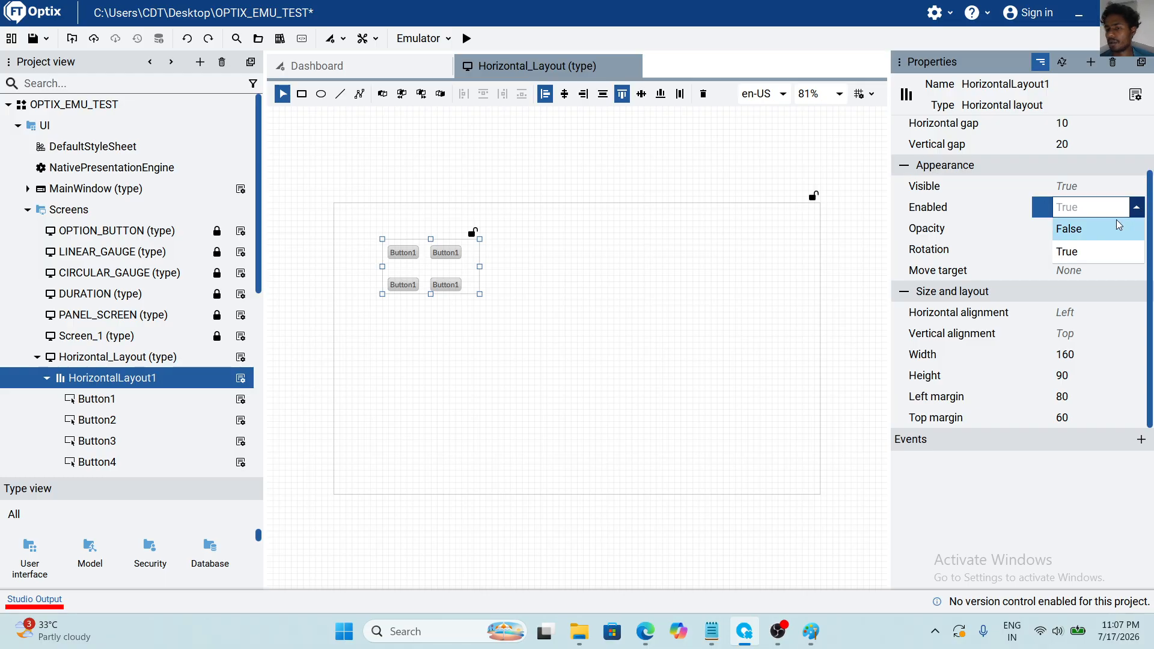
{"action": "left_click", "coordinate": [1092, 177]}
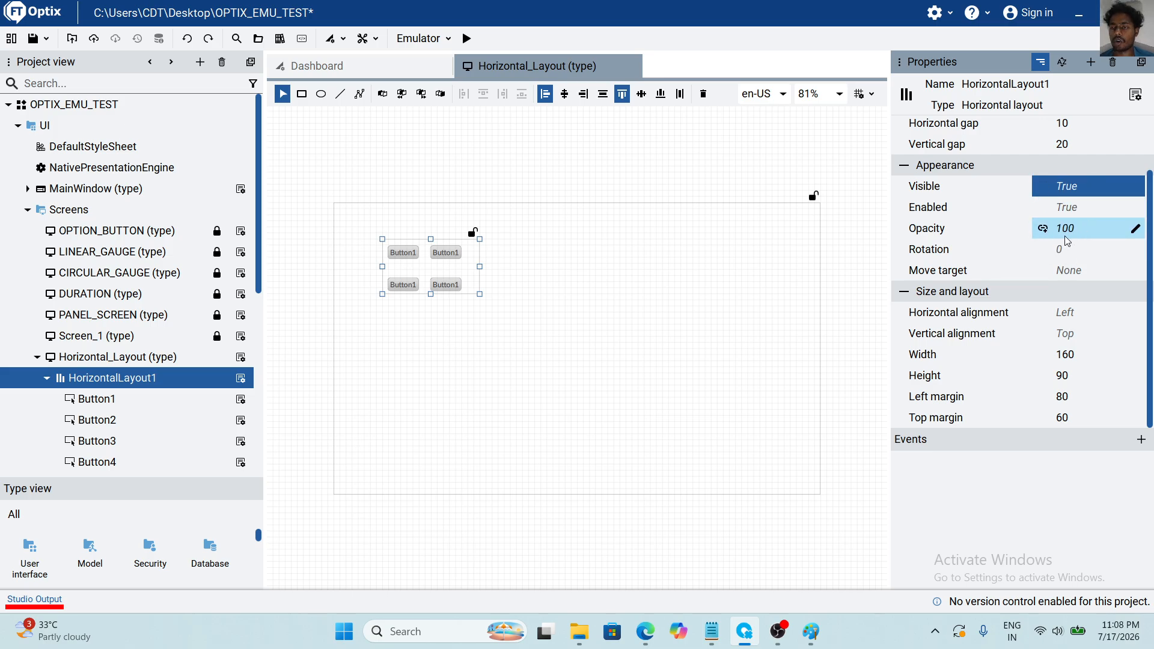
{"action": "left_click", "coordinate": [1128, 232]}
{"action": "left_click", "coordinate": [1111, 256]}
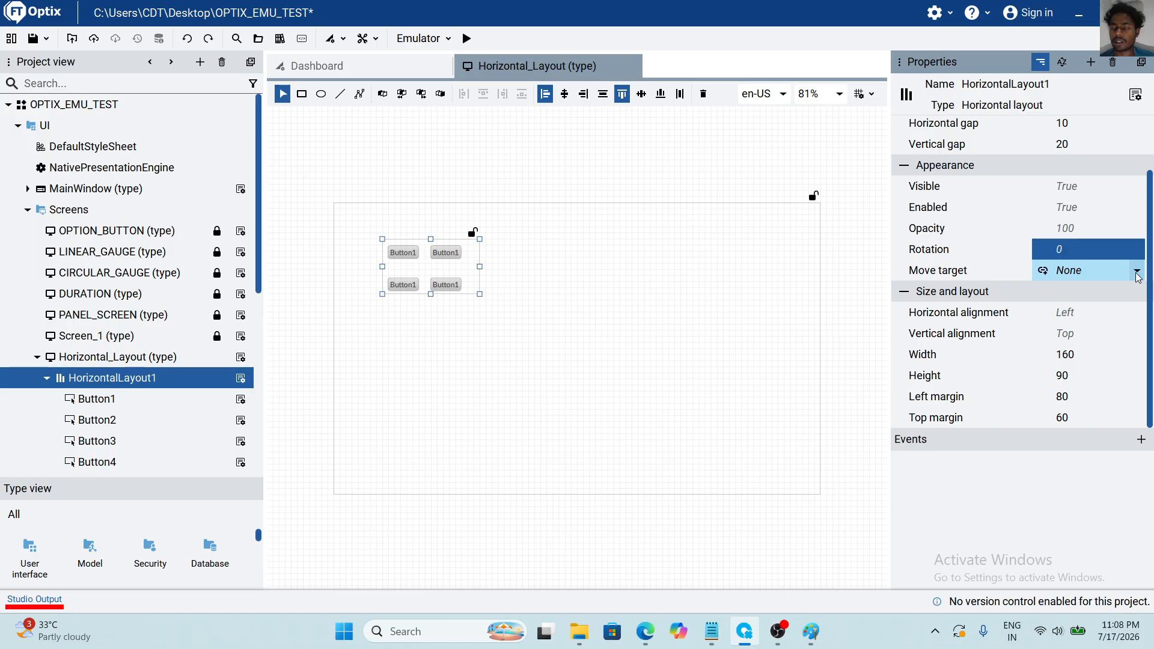
Set the horizontal layout's Move target to Self and resize the layout to a width of 380 and height of 40.
{"action": "left_click", "coordinate": [1137, 275]}
{"action": "left_click", "coordinate": [1088, 311]}
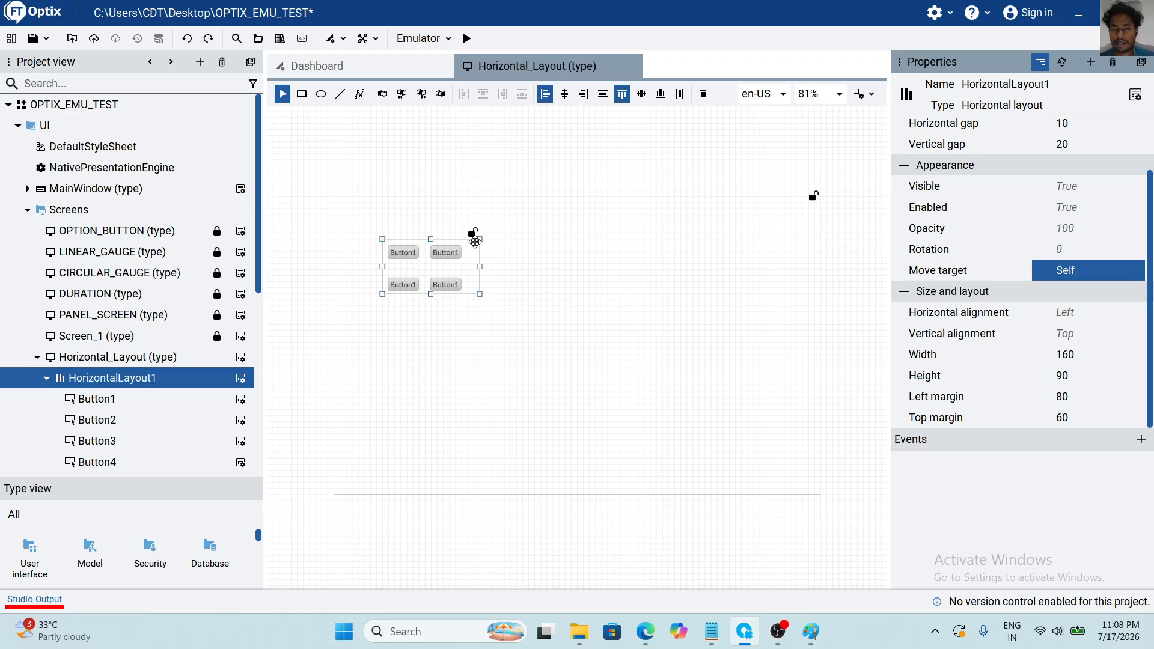
{"action": "left_click_drag", "start_coordinate": [430, 294], "coordinate": [612, 262]}
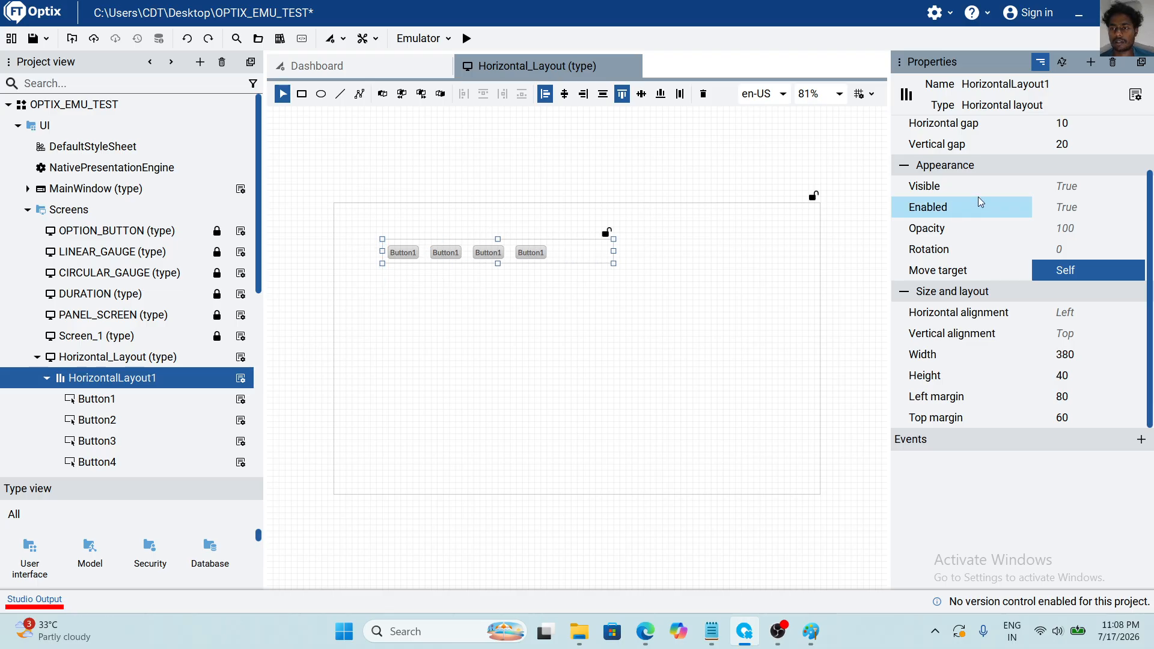
Set the horizontal layout's Wrap to False.
{"action": "scroll", "coordinate": [979, 207], "scroll_direction": "up", "scroll_amount": 1}
{"action": "left_click", "coordinate": [1130, 168]}
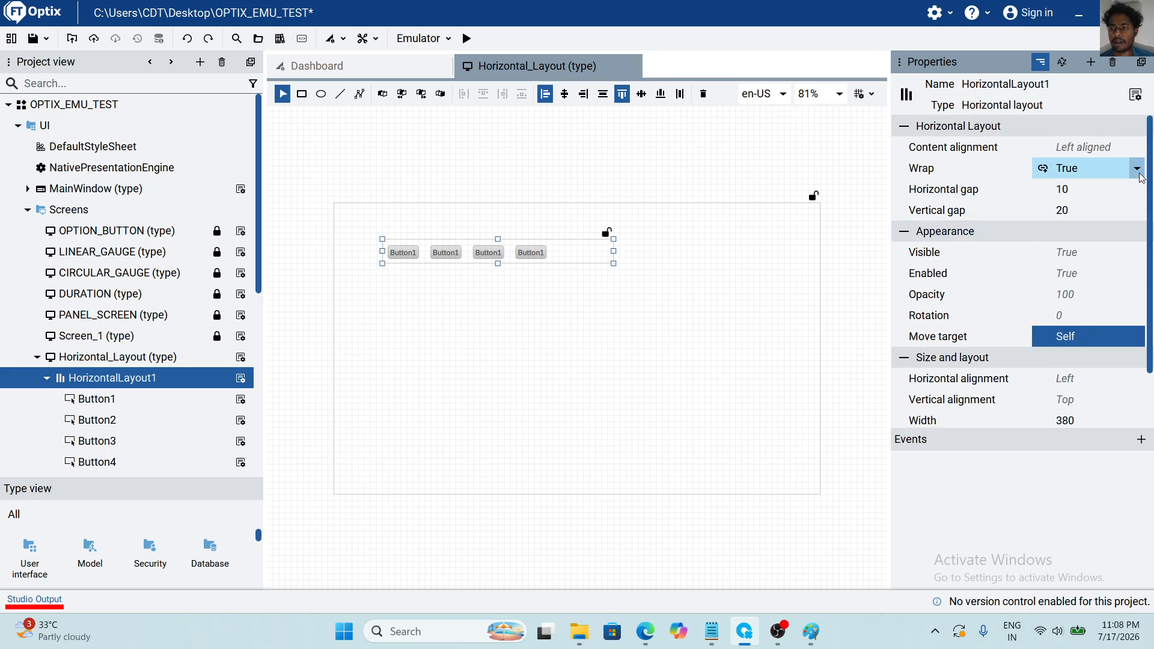
{"action": "left_click", "coordinate": [1133, 168]}
{"action": "left_click", "coordinate": [1075, 188]}
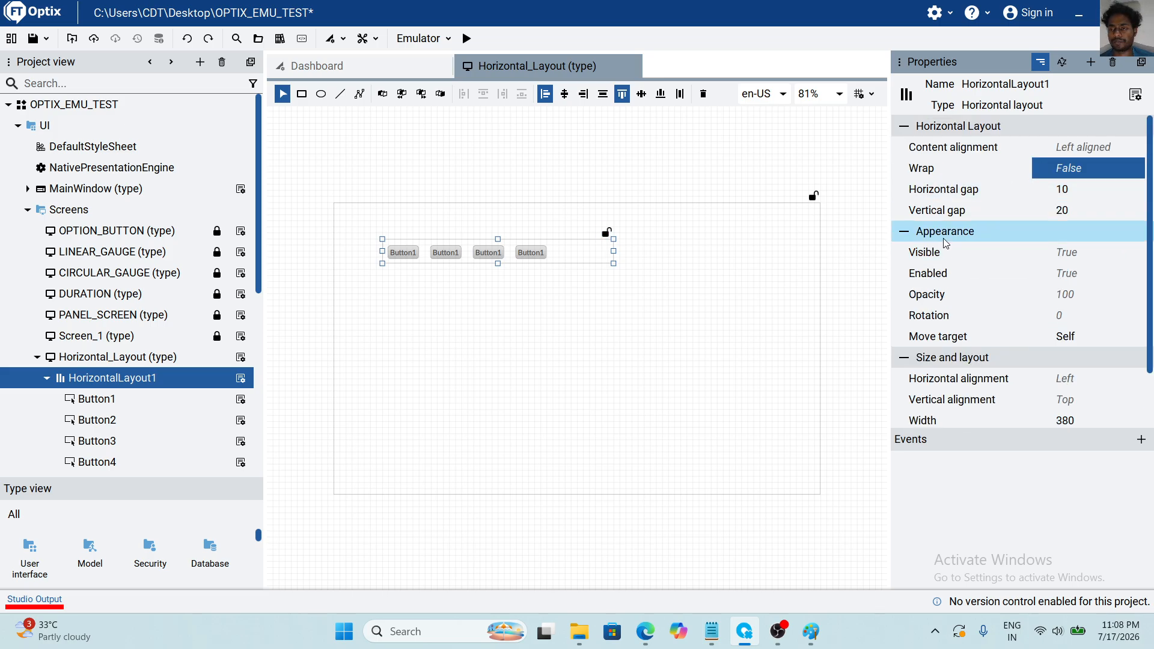
{"action": "scroll", "coordinate": [1047, 212], "scroll_direction": "down", "scroll_amount": 1}
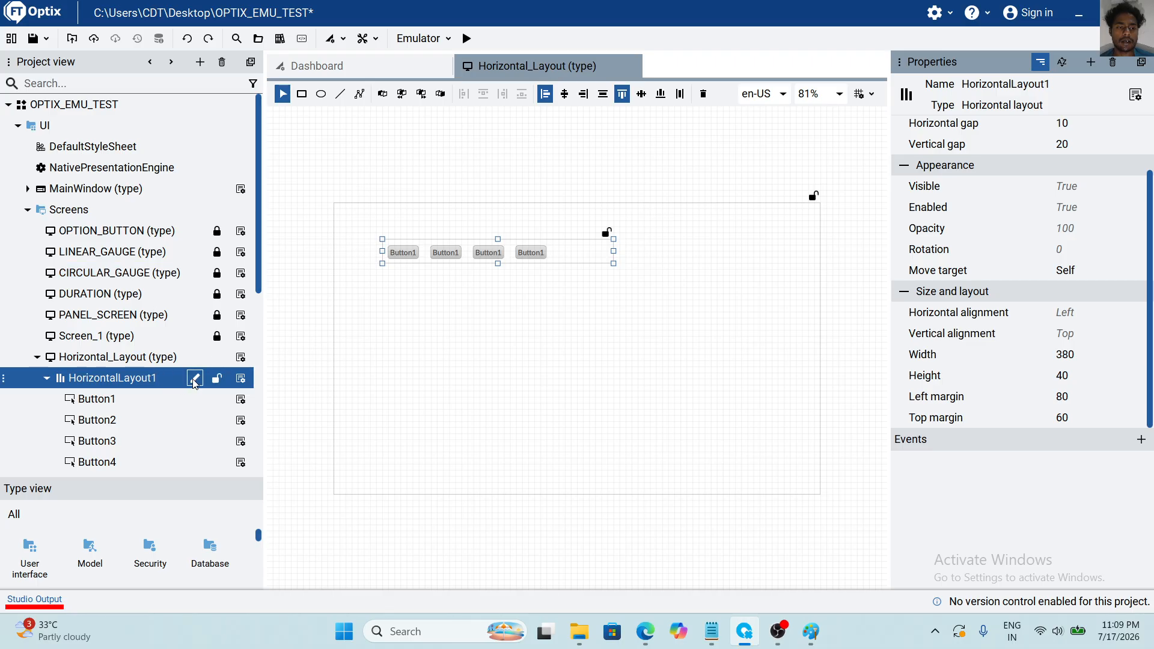
Open MainWindow and add the Horizontal_Layout screen to its navigation panel after Screen_1.
{"action": "left_click", "coordinate": [174, 357]}
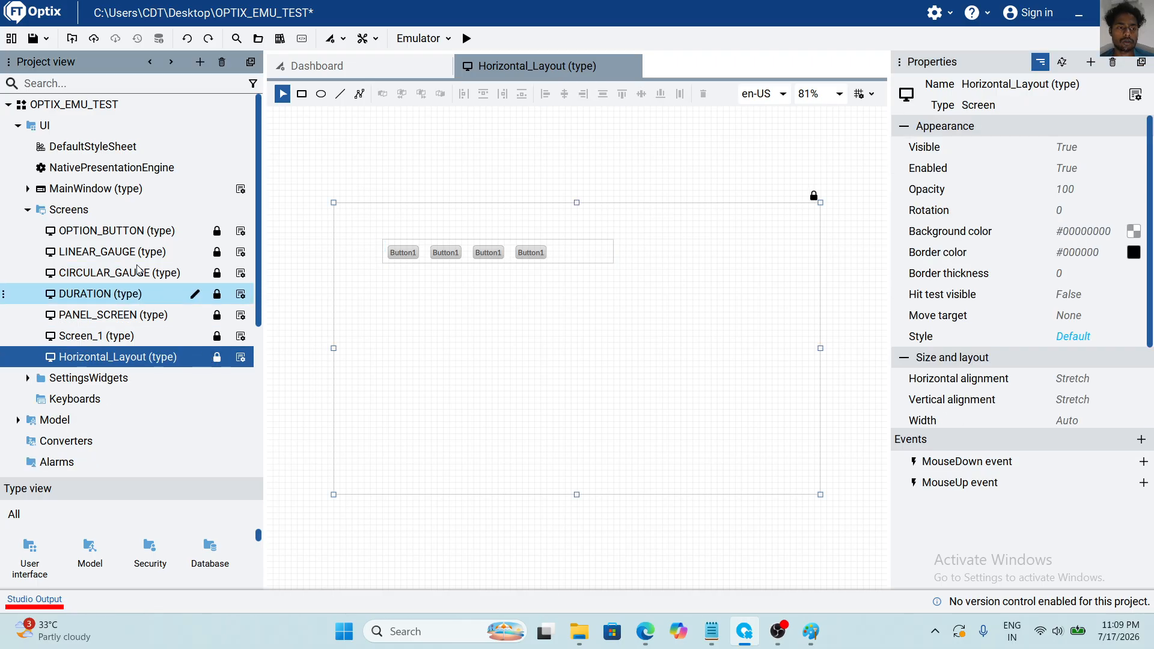
{"action": "double_click", "coordinate": [73, 190]}
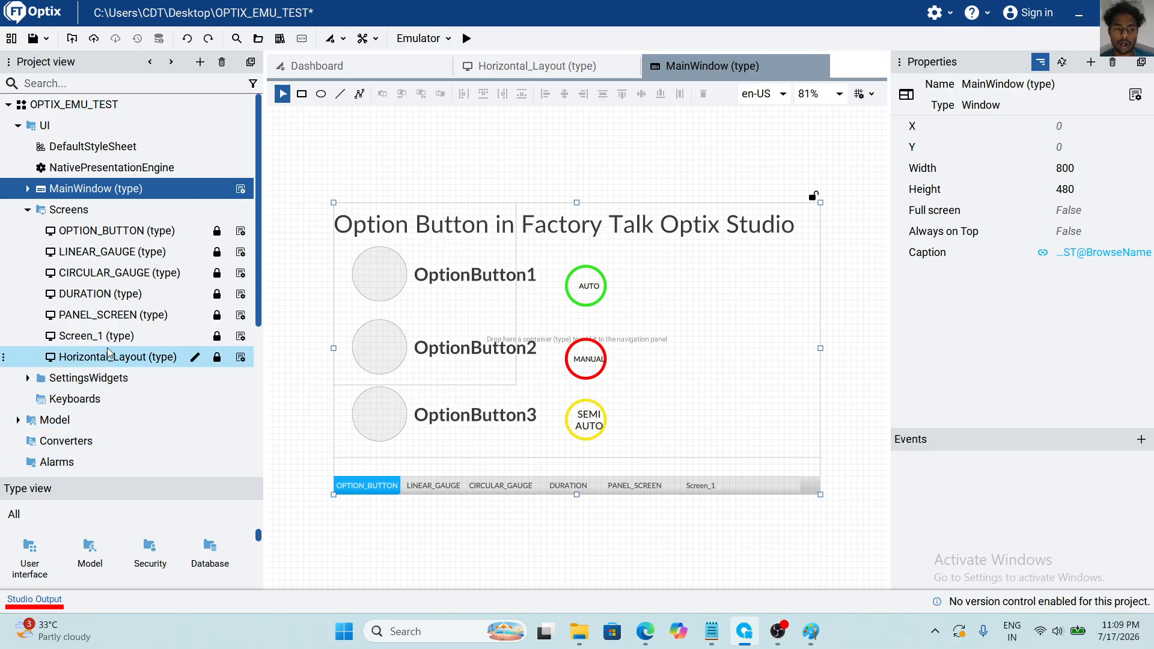
{"action": "left_click_drag", "start_coordinate": [95, 359], "coordinate": [741, 484]}
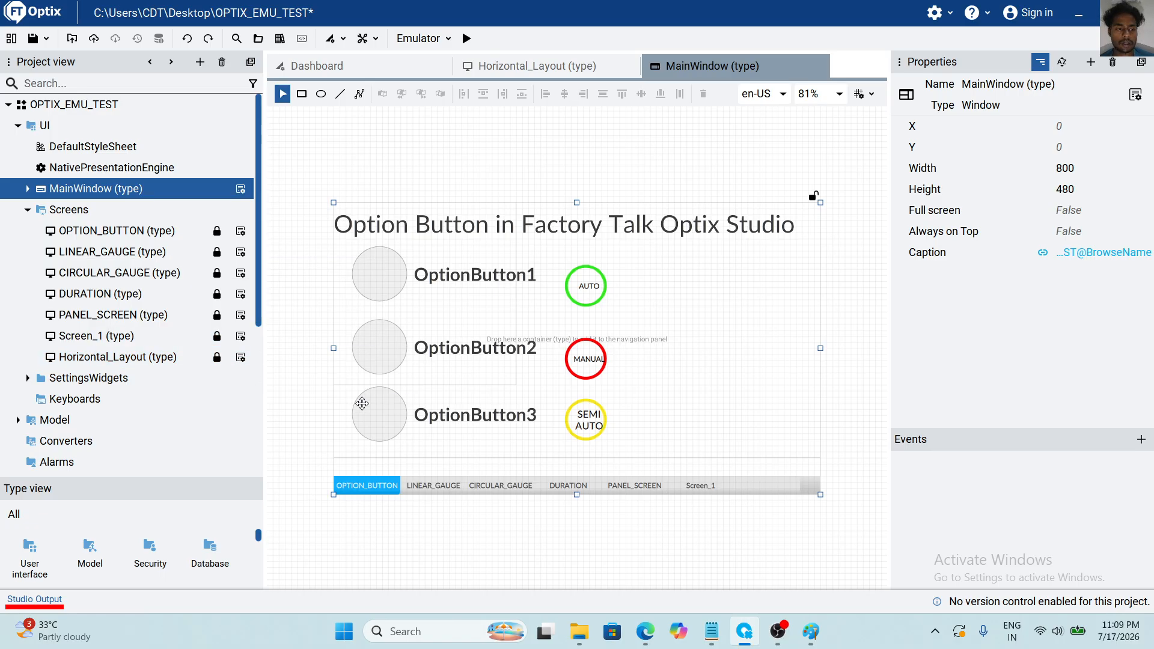
{"action": "left_click_drag", "start_coordinate": [109, 360], "coordinate": [766, 483]}
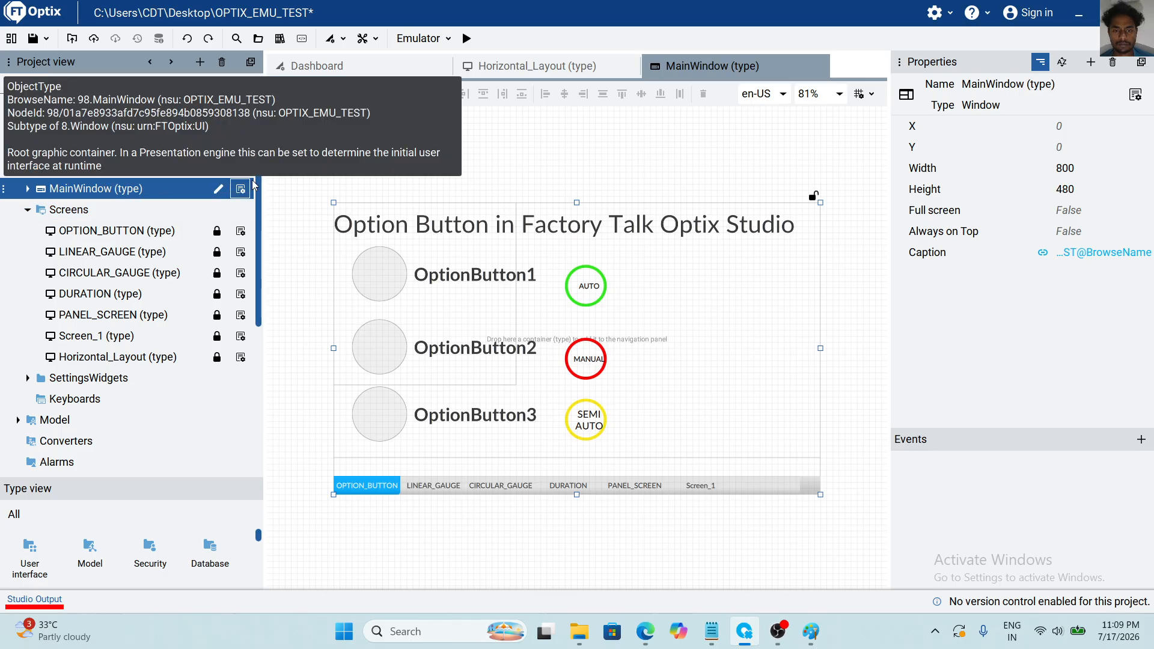
{"action": "left_click", "coordinate": [117, 358]}
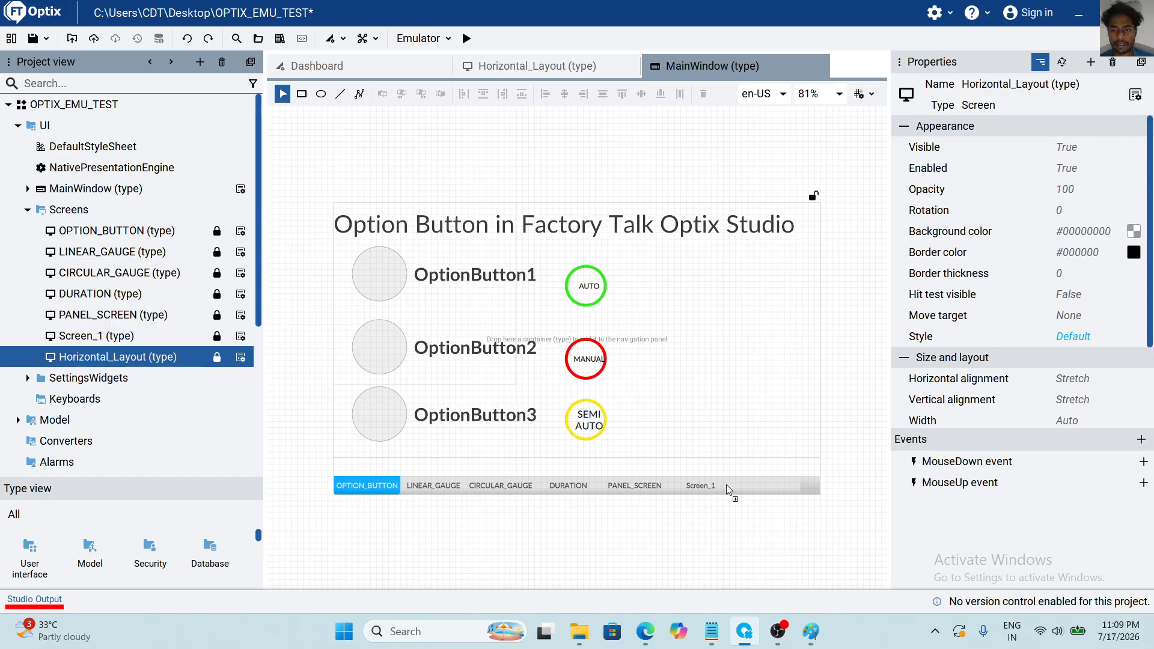
{"action": "left_click_drag", "start_coordinate": [734, 490], "coordinate": [735, 490]}
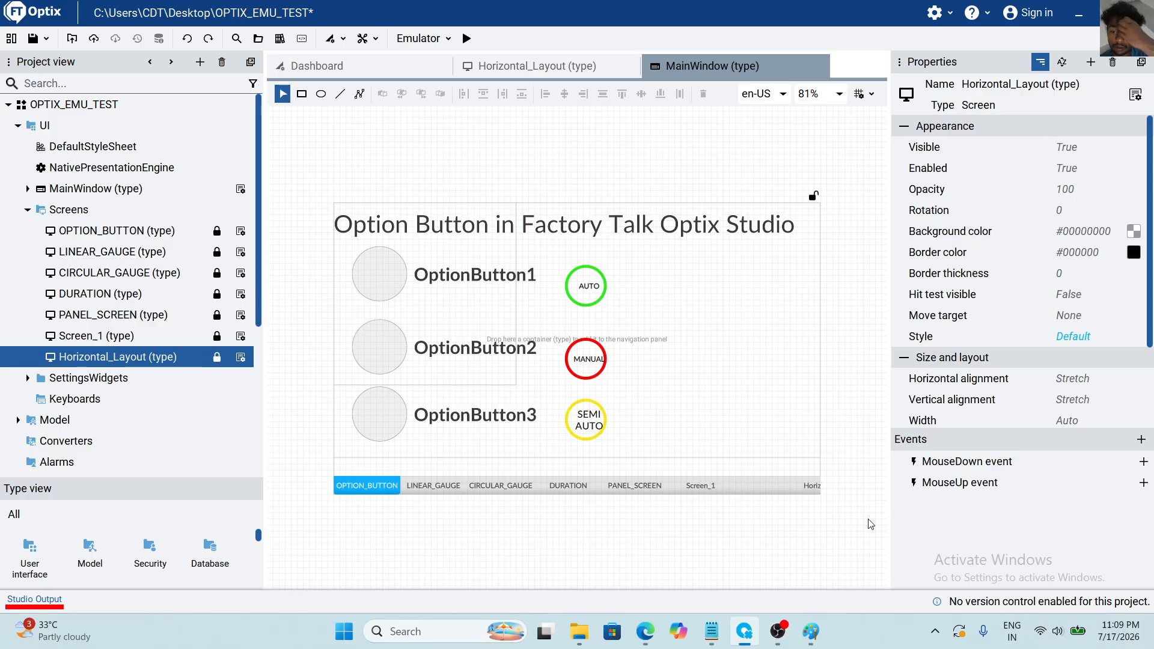
Delete the unresolved Panel7 entry from the main window's navigation panel.
{"action": "left_click", "coordinate": [772, 485]}
{"action": "scroll", "coordinate": [1011, 357], "scroll_direction": "down", "scroll_amount": 5}
{"action": "scroll", "coordinate": [1011, 356], "scroll_direction": "down", "scroll_amount": 6}
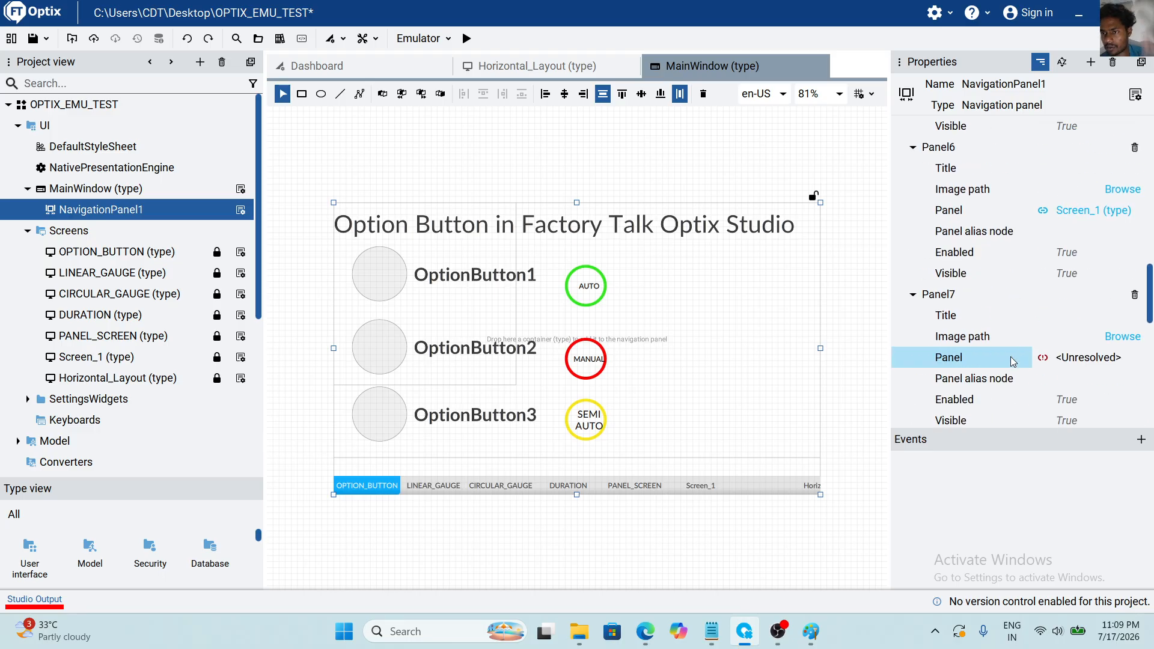
{"action": "left_click", "coordinate": [1134, 294]}
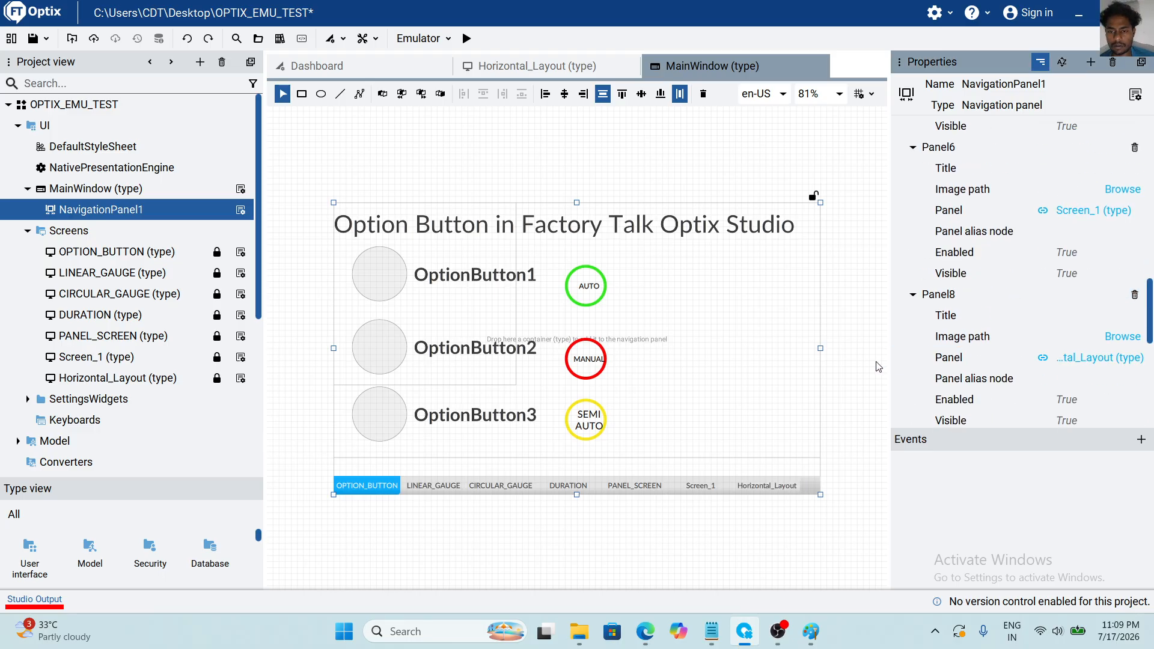
Run the project in the emulator, move the button row around on the Horizontal_Layout page, and close the emulator window.
{"action": "left_click", "coordinate": [467, 39]}
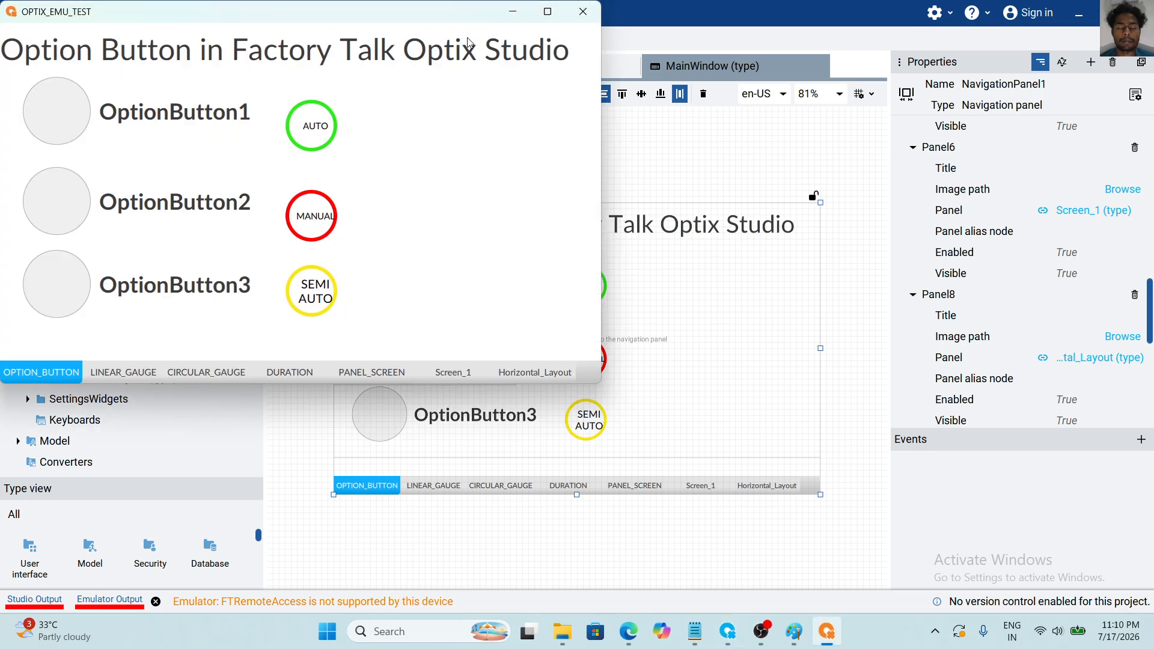
{"action": "left_click", "coordinate": [525, 371]}
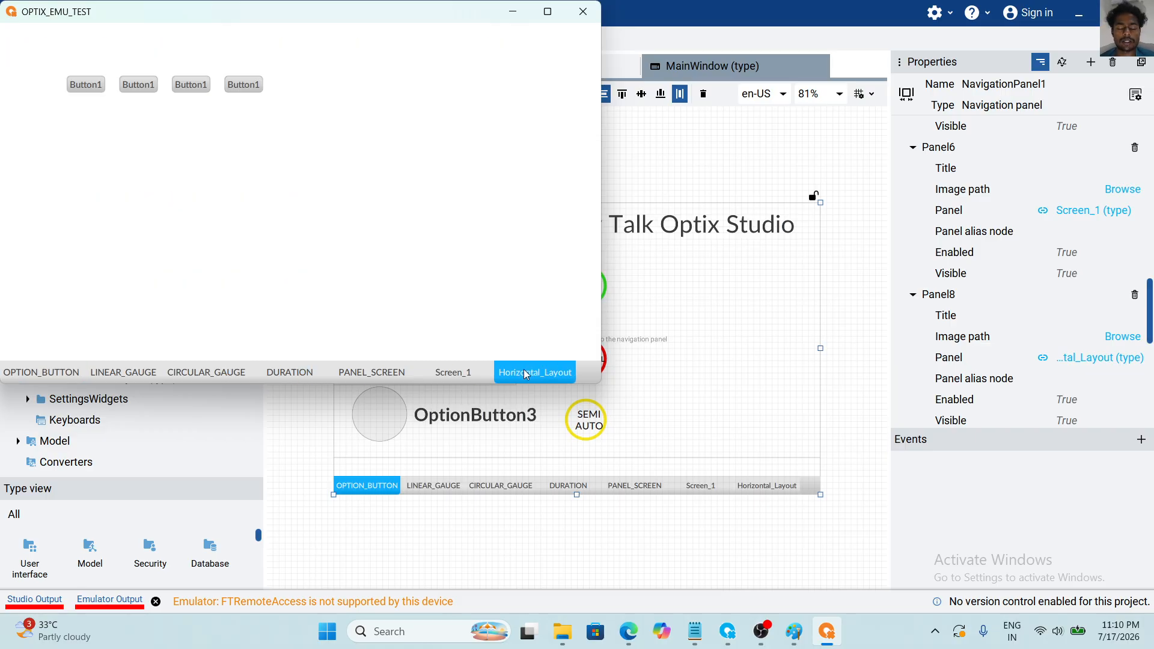
{"action": "left_click", "coordinate": [179, 88]}
{"action": "left_click_drag", "start_coordinate": [220, 80], "coordinate": [372, 159]}
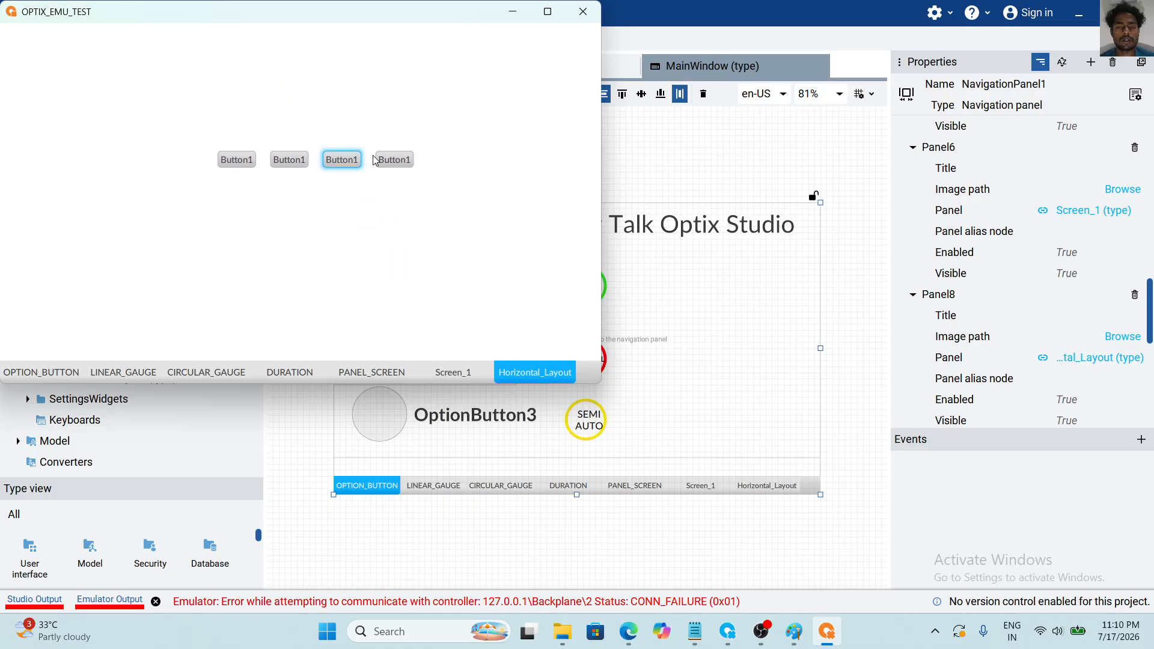
{"action": "left_click", "coordinate": [583, 22]}
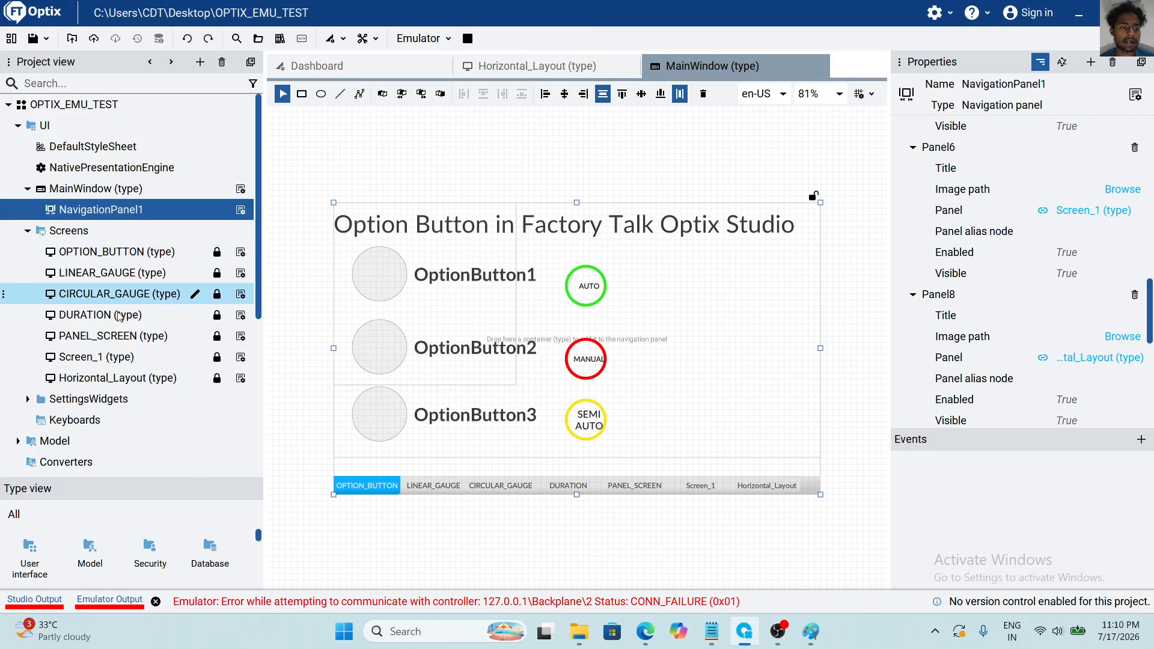
Open the Horizontal_Layout screen in the editor and add a rectangle to it.
{"action": "left_click", "coordinate": [112, 380]}
{"action": "double_click", "coordinate": [111, 380]}
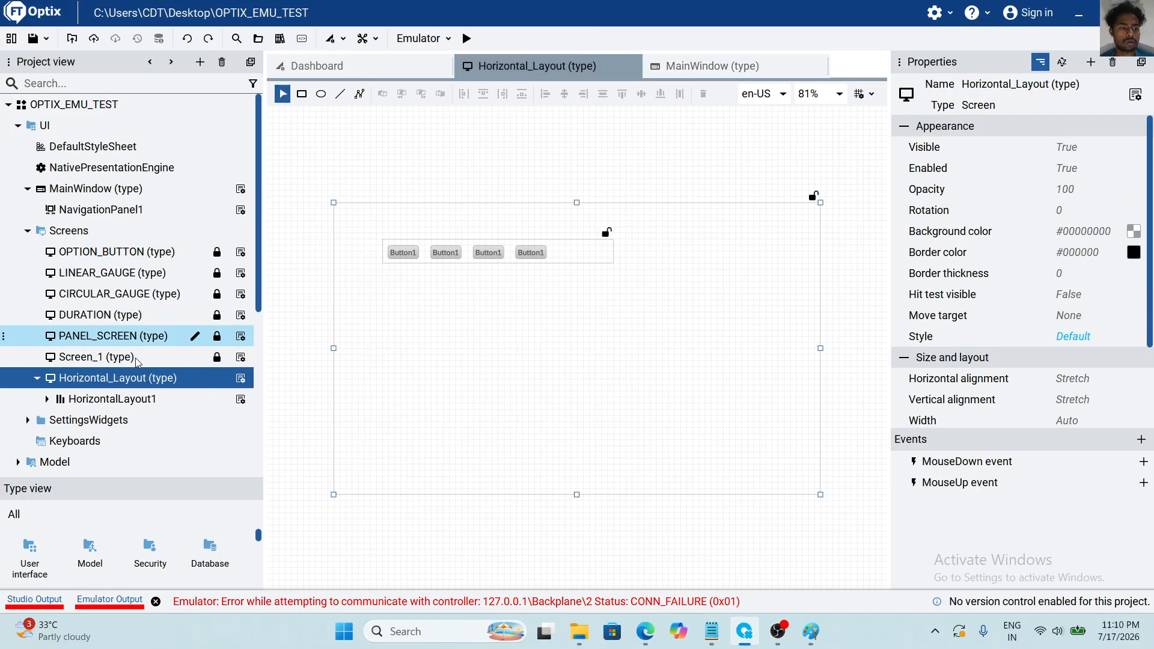
{"action": "right_click", "coordinate": [122, 385]}
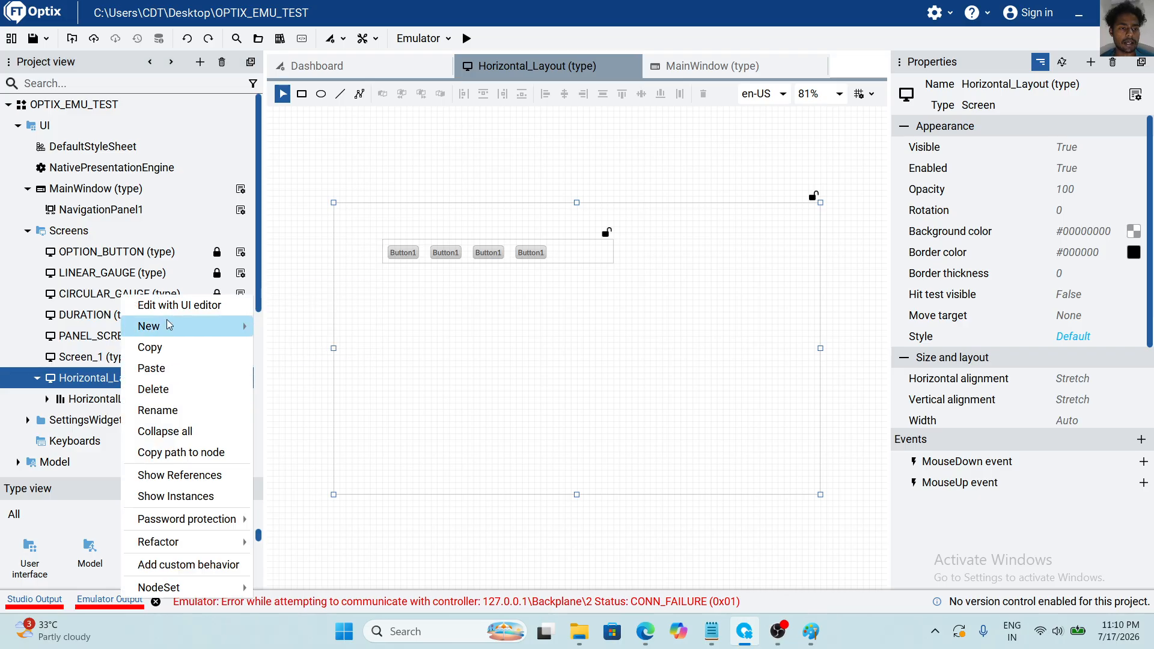
{"action": "mouse_move", "coordinate": [168, 326]}
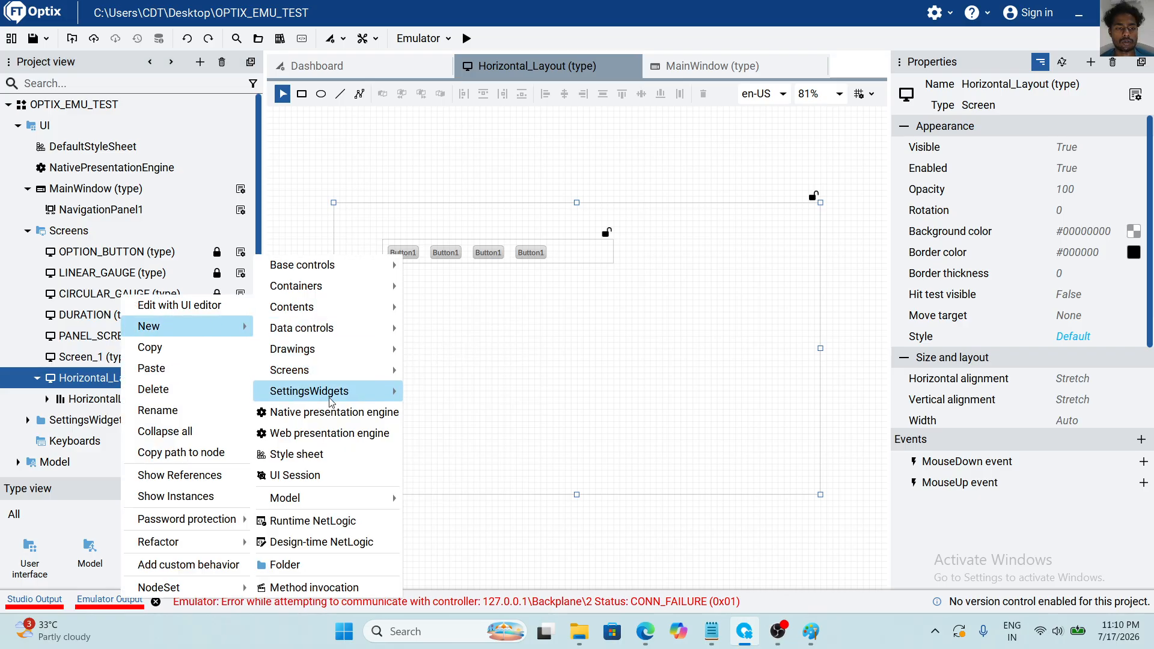
{"action": "mouse_move", "coordinate": [361, 352]}
{"action": "left_click", "coordinate": [423, 349]}
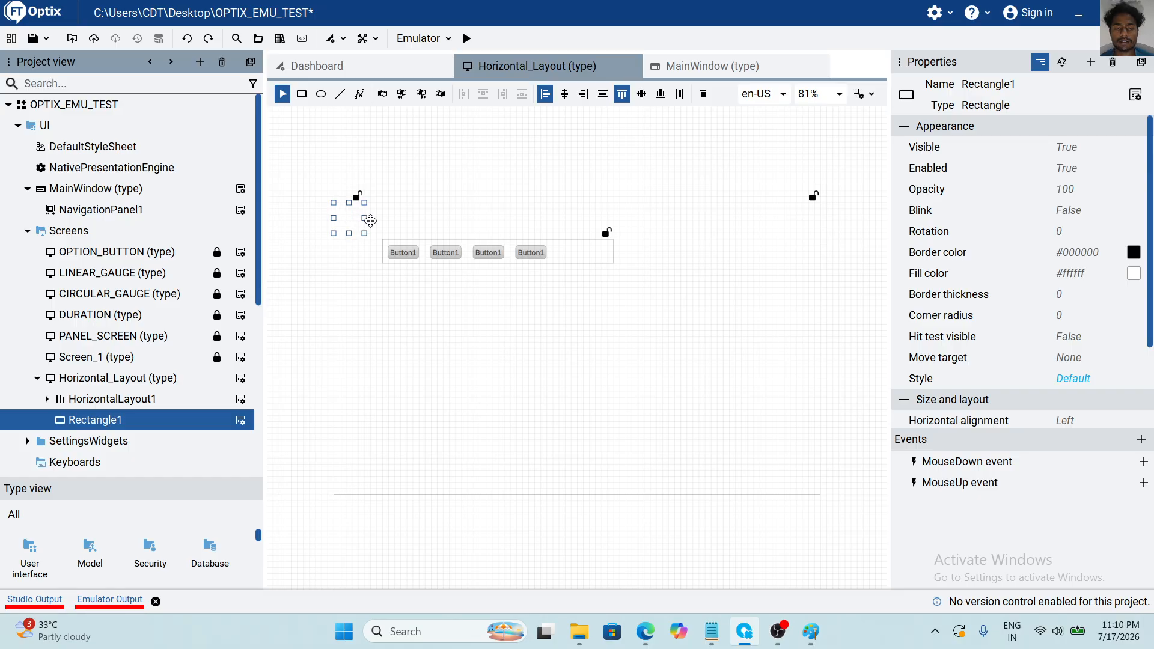
Set the rectangle's height to 40 and move it onto the start of the horizontal layout, at left margin 80 and top margin 60.
{"action": "scroll", "coordinate": [1081, 301], "scroll_direction": "down", "scroll_amount": 3}
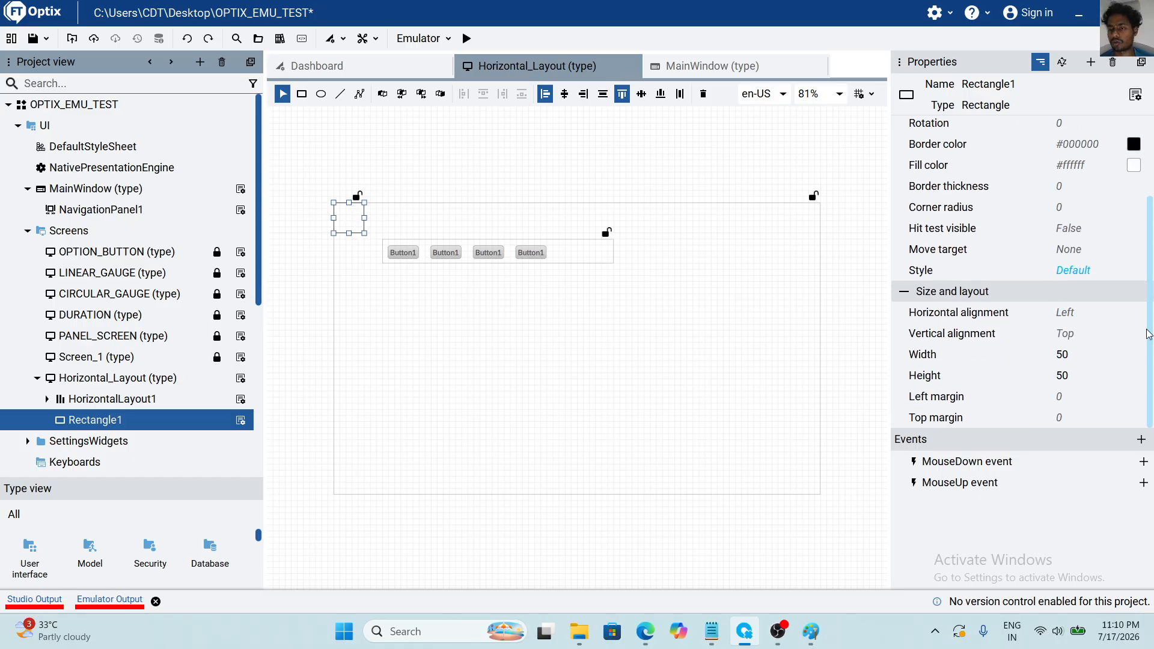
{"action": "left_click", "coordinate": [1135, 375]}
{"action": "type", "text": "40"}
{"action": "key", "text": "Return"}
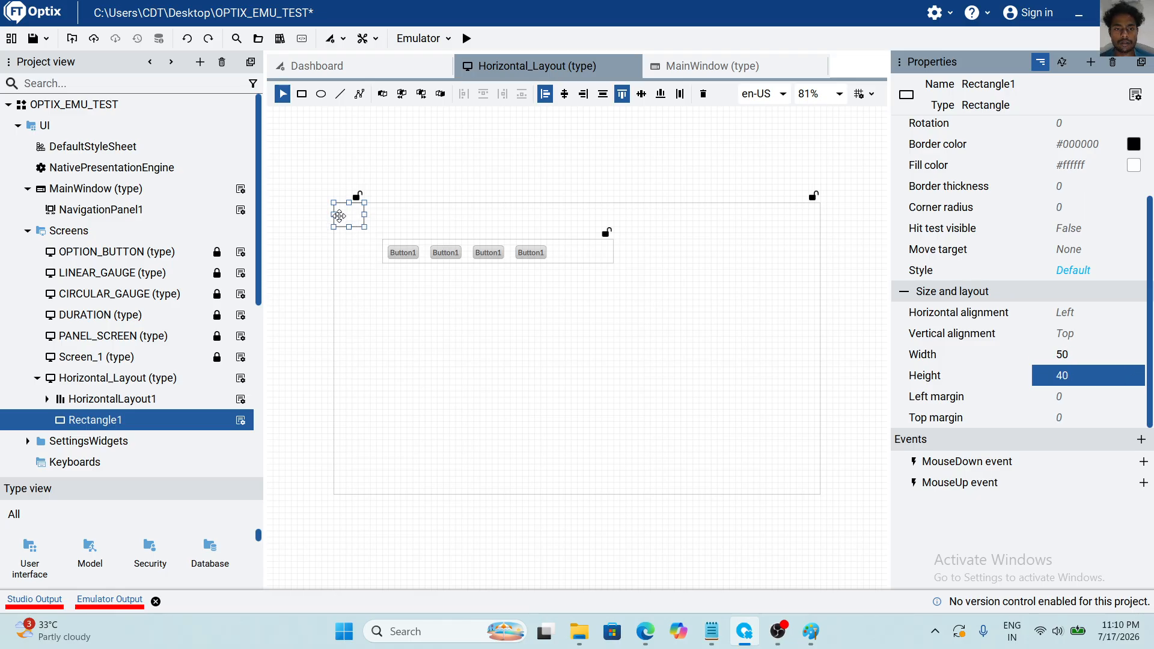
{"action": "left_click_drag", "start_coordinate": [341, 215], "coordinate": [391, 253]}
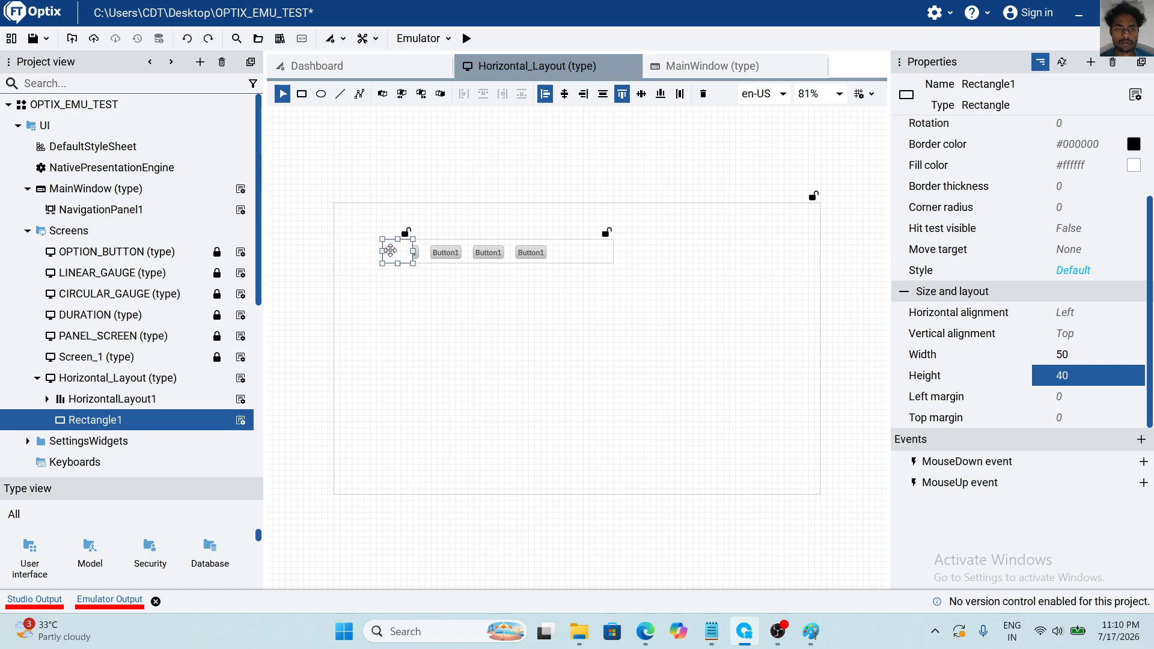
Send the rectangle to the back of the screen's Z order and try to widen it across the horizontal layout.
{"action": "right_click", "coordinate": [400, 256]}
{"action": "mouse_move", "coordinate": [450, 327]}
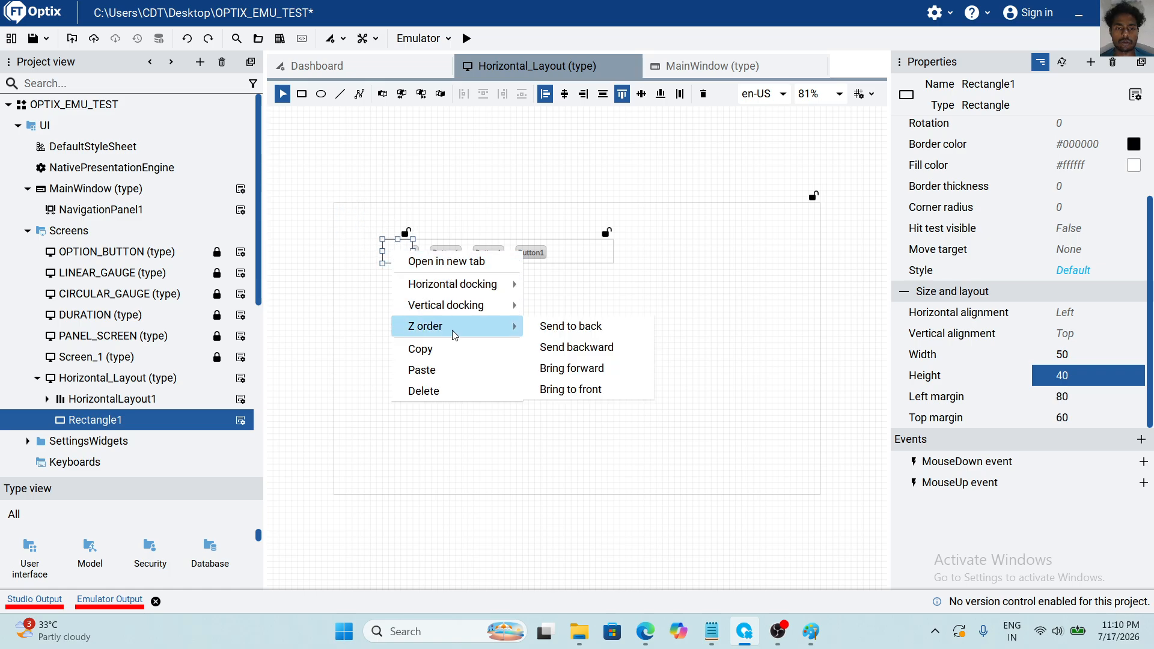
{"action": "left_click", "coordinate": [567, 328]}
{"action": "left_click_drag", "start_coordinate": [413, 253], "coordinate": [611, 273]}
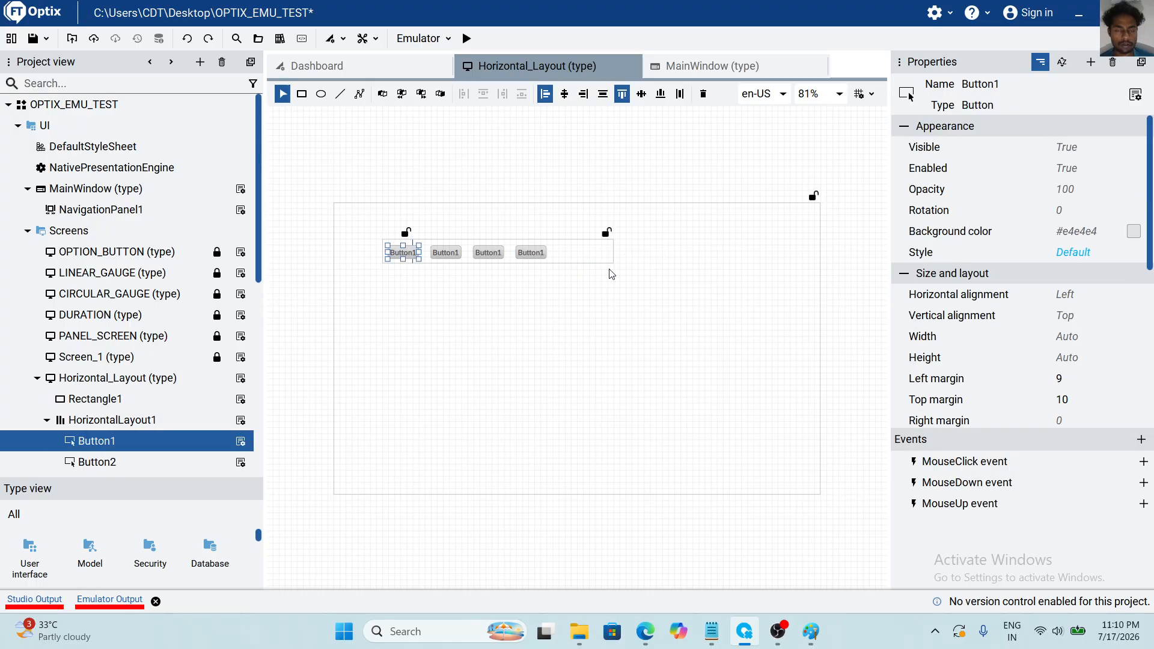
{"action": "left_click", "coordinate": [407, 243]}
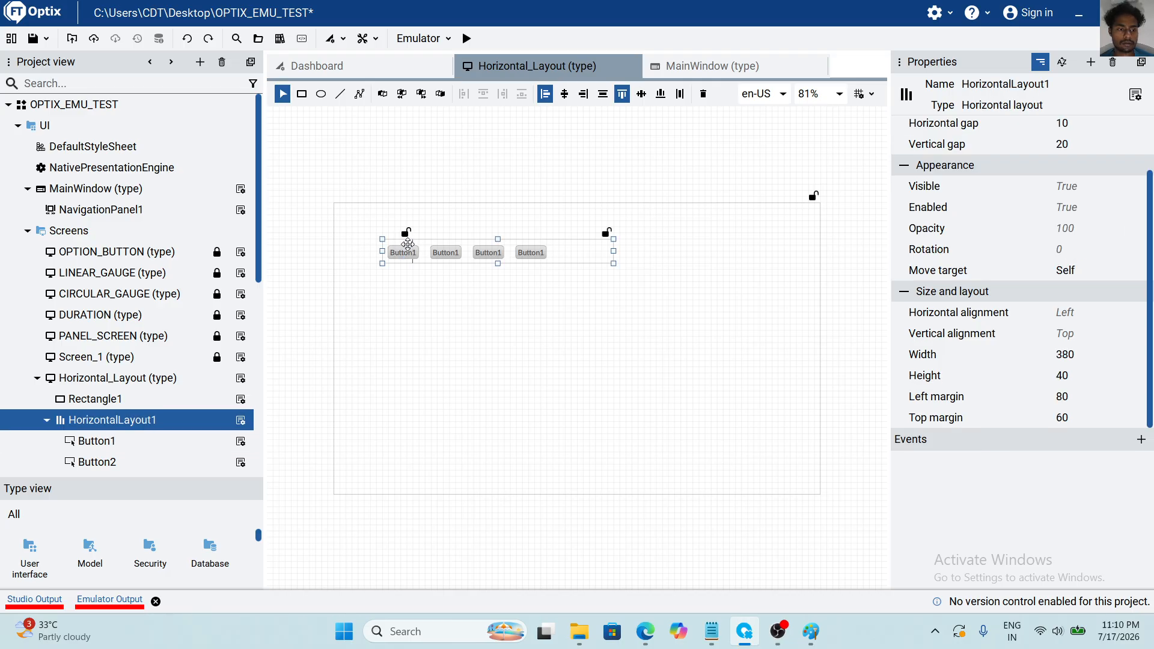
Delete Rectangle1 from the Horizontal_Layout screen.
{"action": "scroll", "coordinate": [114, 400], "scroll_direction": "down", "scroll_amount": 3}
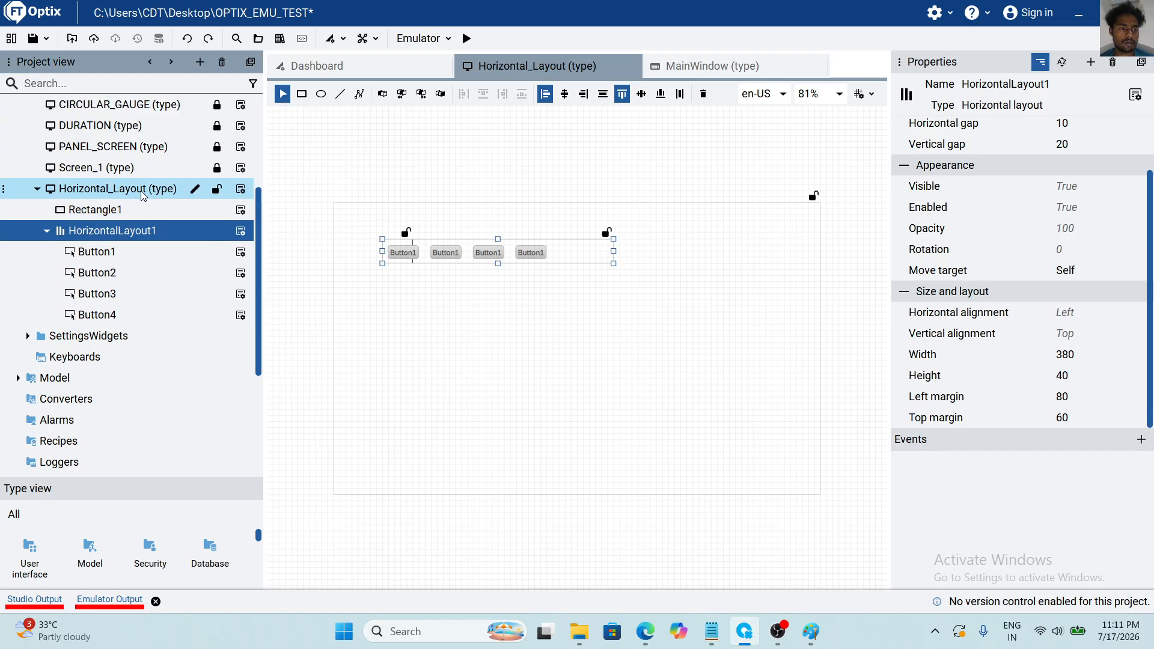
{"action": "left_click", "coordinate": [120, 214]}
{"action": "right_click", "coordinate": [120, 214]}
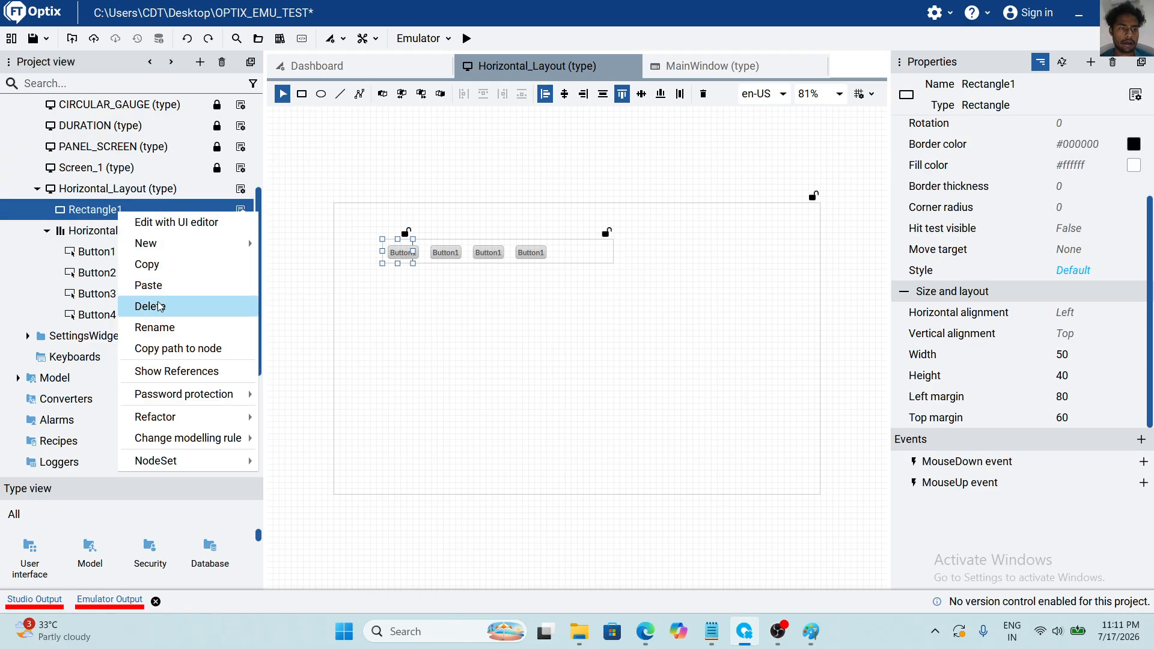
{"action": "left_click", "coordinate": [149, 307]}
Add a rectangle inside HorizontalLayout1 and set its height to 40.
{"action": "right_click", "coordinate": [97, 215]}
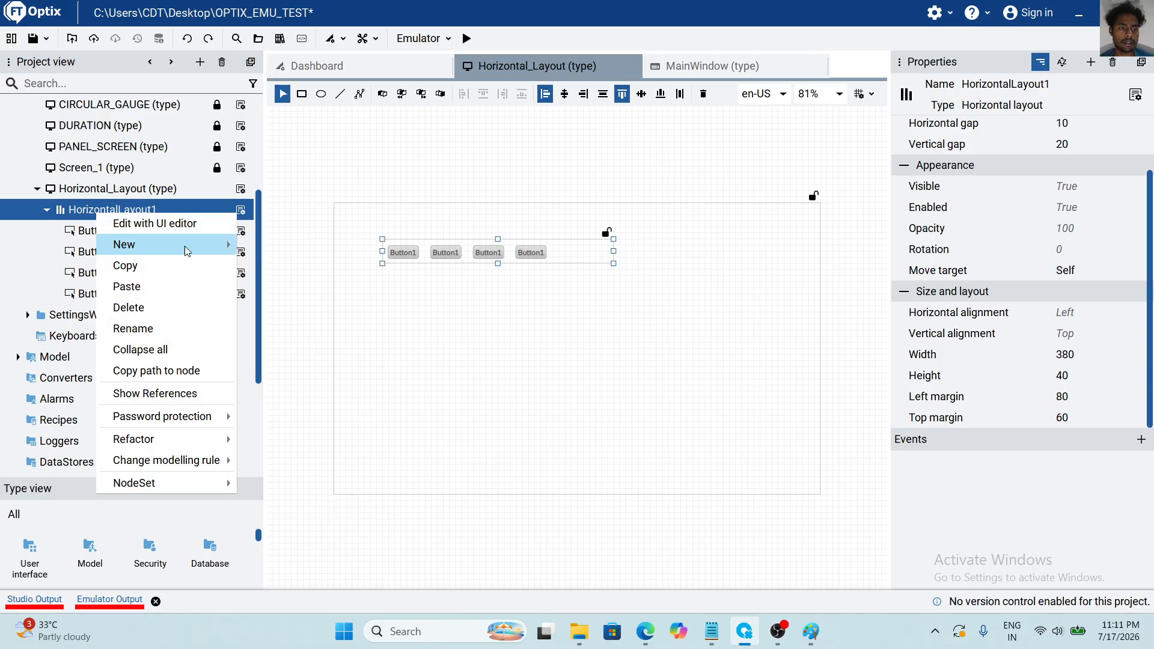
{"action": "mouse_move", "coordinate": [188, 251]}
{"action": "mouse_move", "coordinate": [300, 338]}
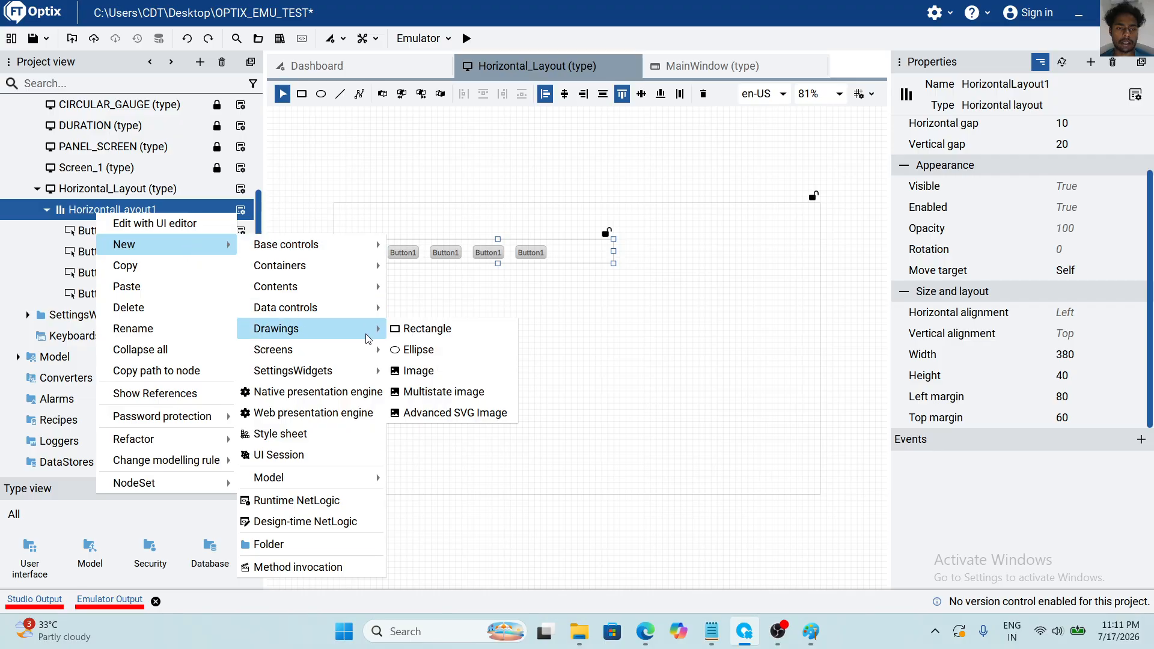
{"action": "left_click", "coordinate": [428, 330]}
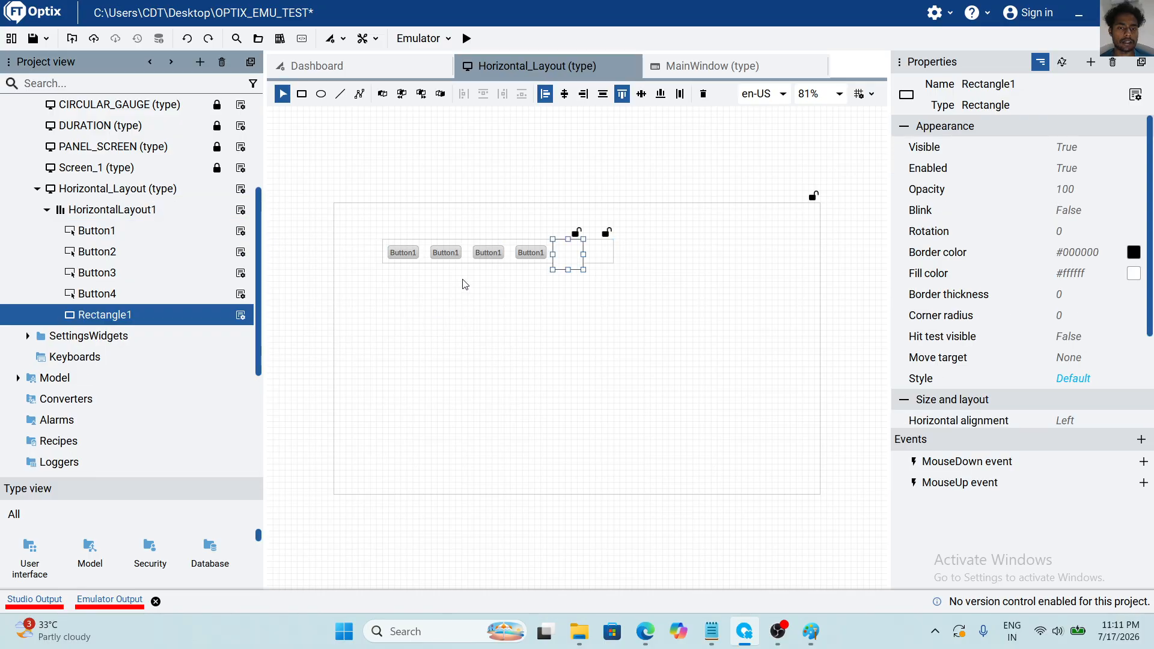
{"action": "scroll", "coordinate": [1075, 336], "scroll_direction": "down", "scroll_amount": 3}
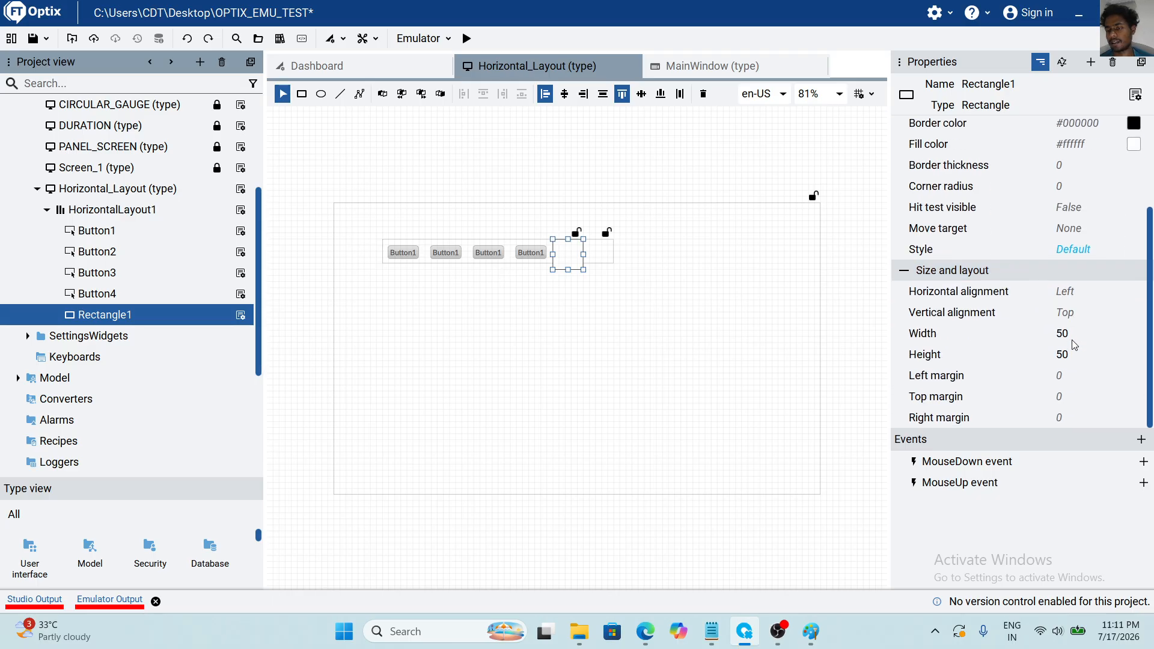
{"action": "left_click", "coordinate": [1134, 364]}
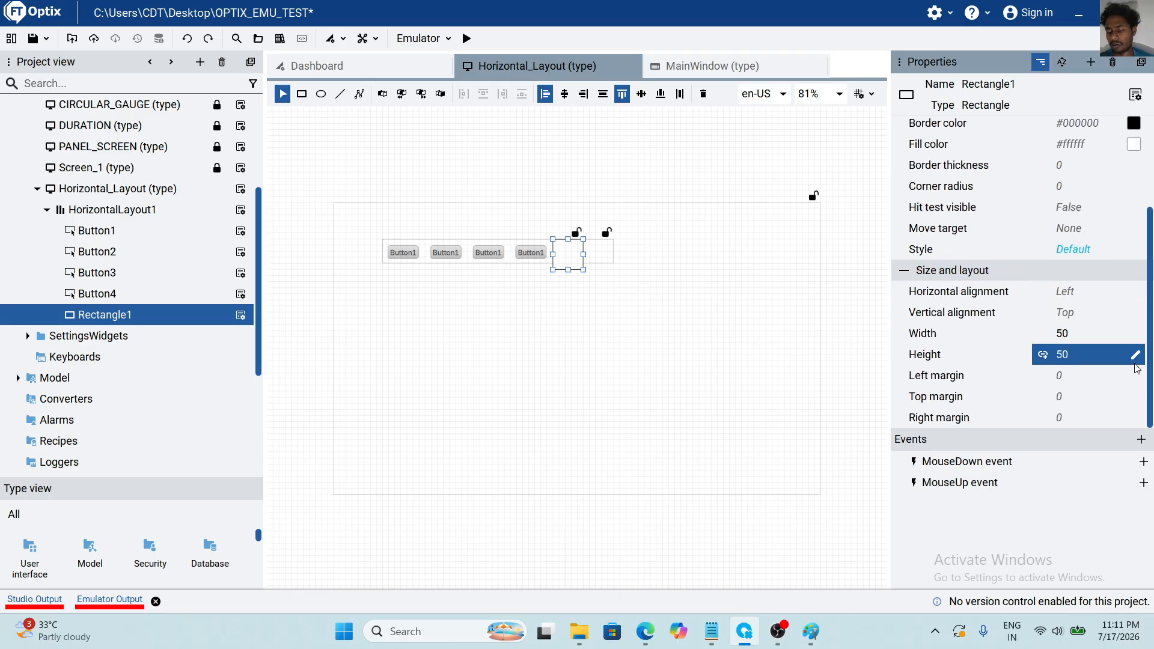
{"action": "type", "text": "40"}
{"action": "key", "text": "Return"}
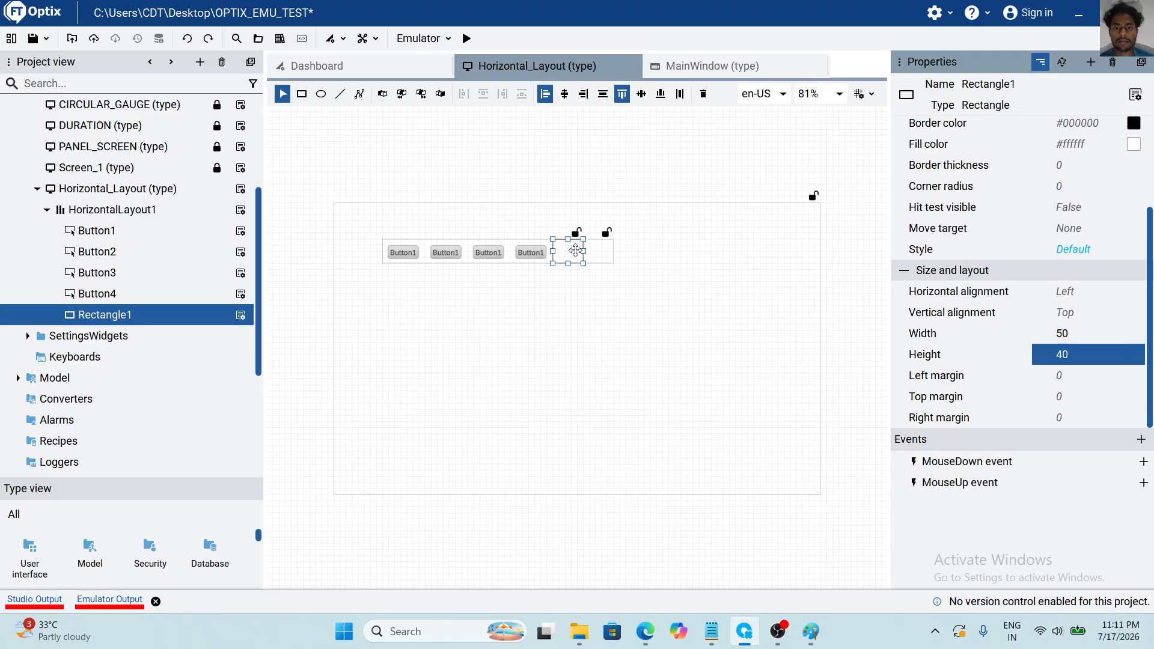
Send the layout's rectangle to the back of the Z order, and try widening it to 300 before undoing the width change.
{"action": "right_click", "coordinate": [575, 250]}
{"action": "mouse_move", "coordinate": [647, 331]}
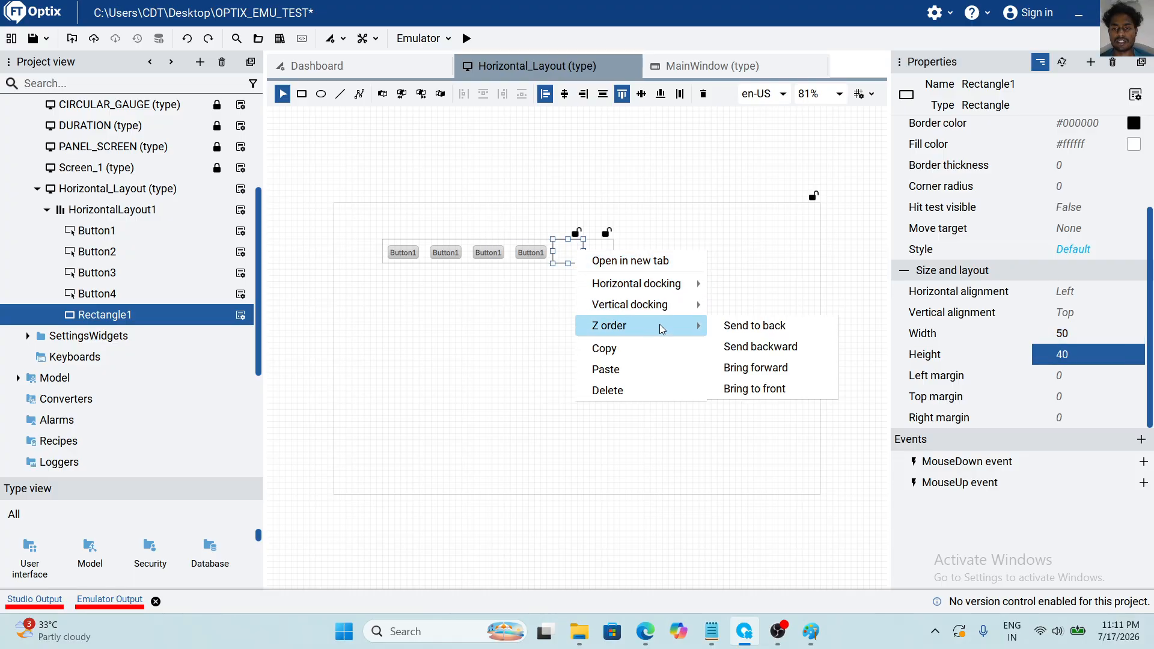
{"action": "left_click", "coordinate": [755, 327]}
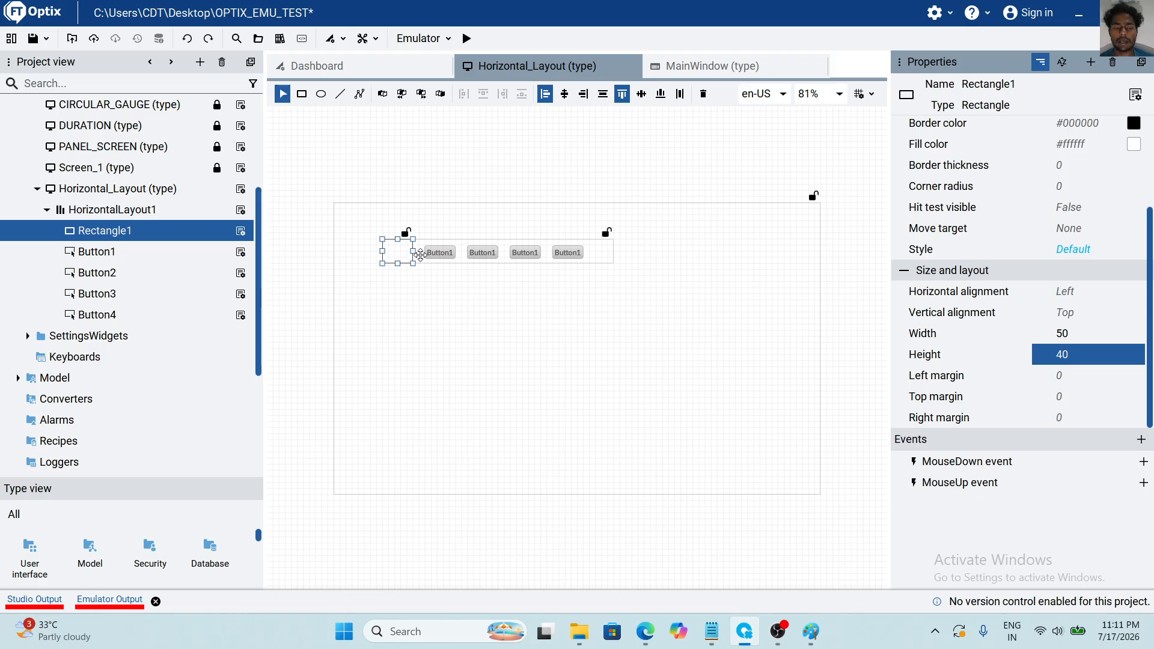
{"action": "left_click_drag", "start_coordinate": [414, 251], "coordinate": [565, 258]}
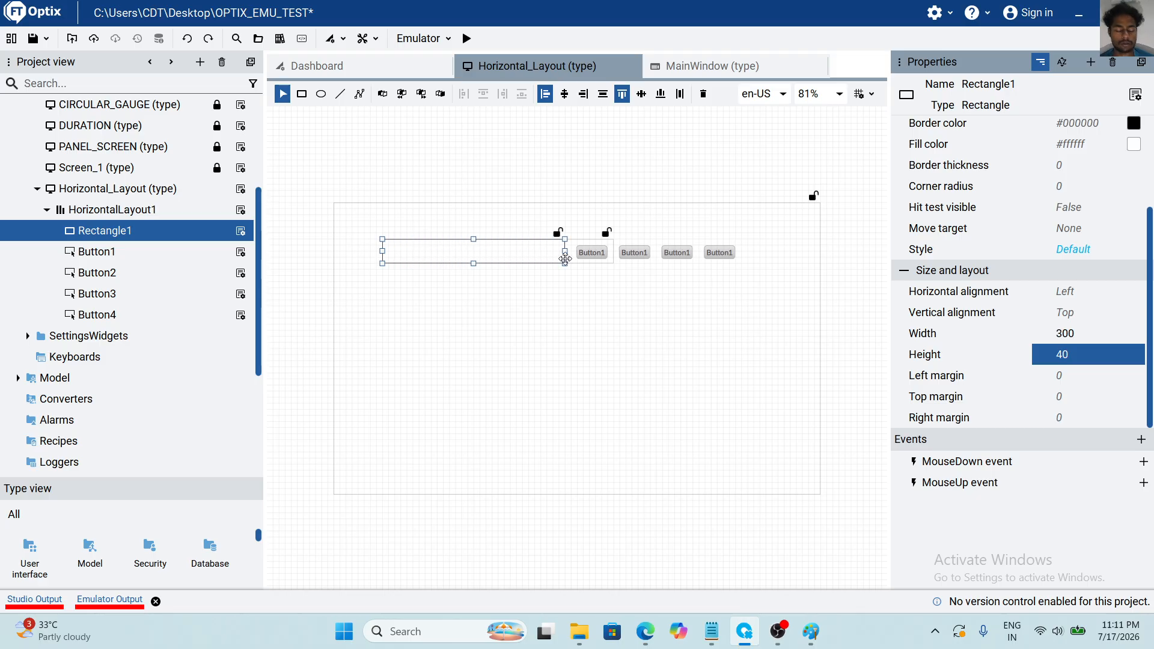
{"action": "key", "text": "ctrl+z"}
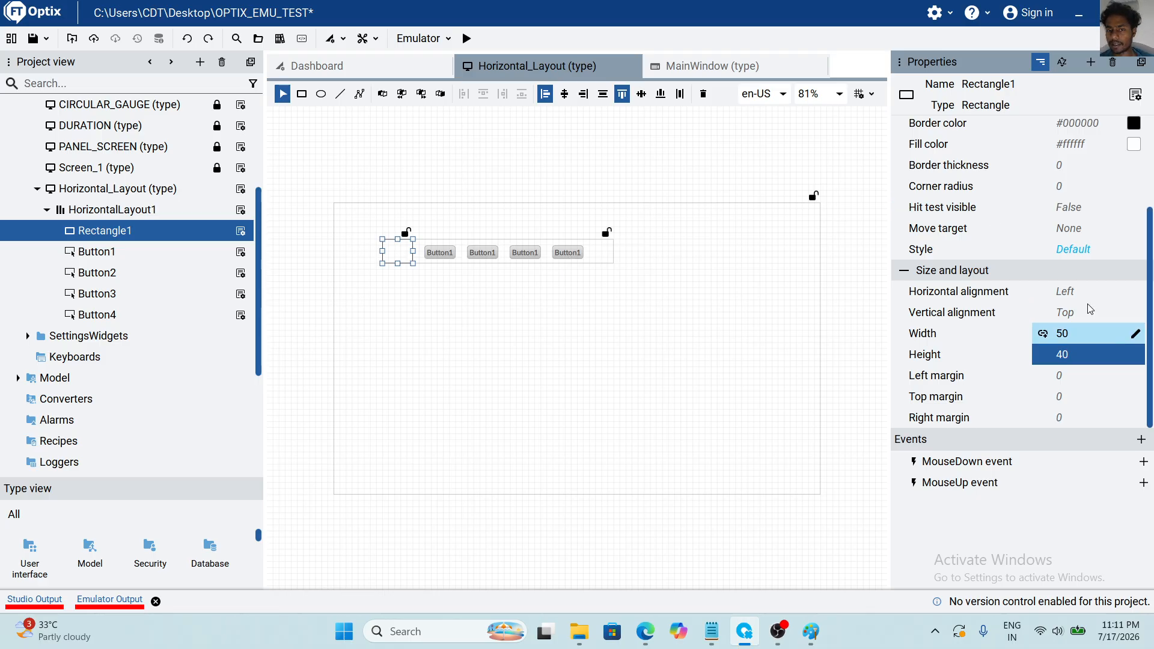
Move Button1 over the rectangle at left margin -50, and try widening the rectangle to 100 before undoing it.
{"action": "left_click_drag", "start_coordinate": [430, 252], "coordinate": [397, 254]}
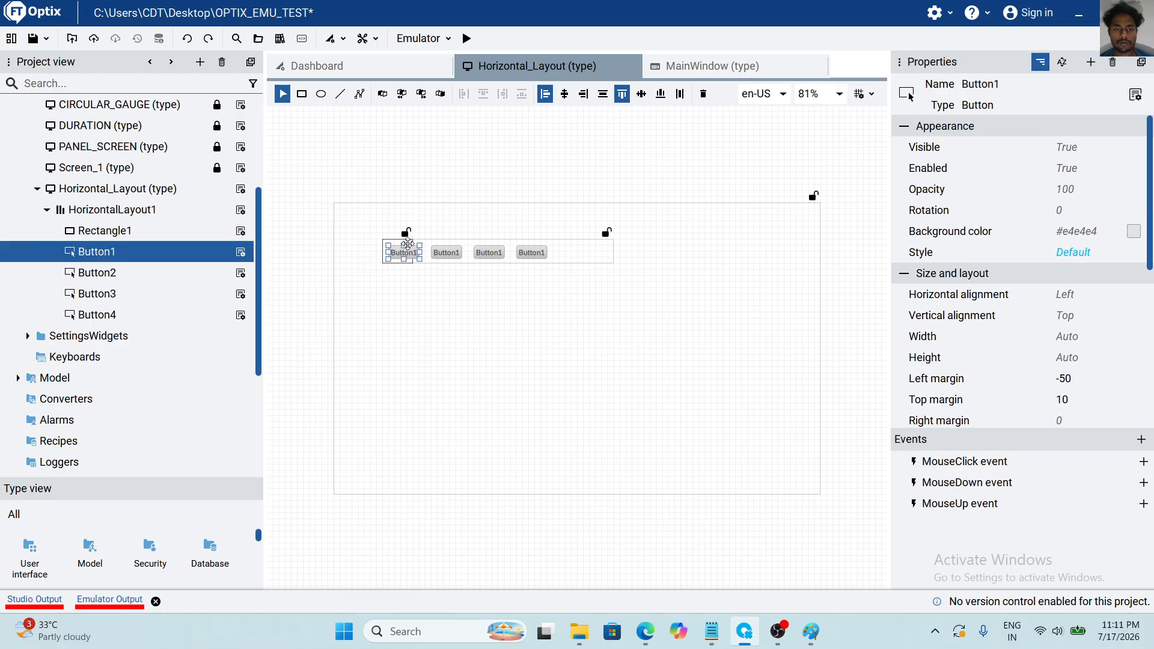
{"action": "left_click", "coordinate": [406, 239]}
{"action": "left_click_drag", "start_coordinate": [413, 252], "coordinate": [445, 274]}
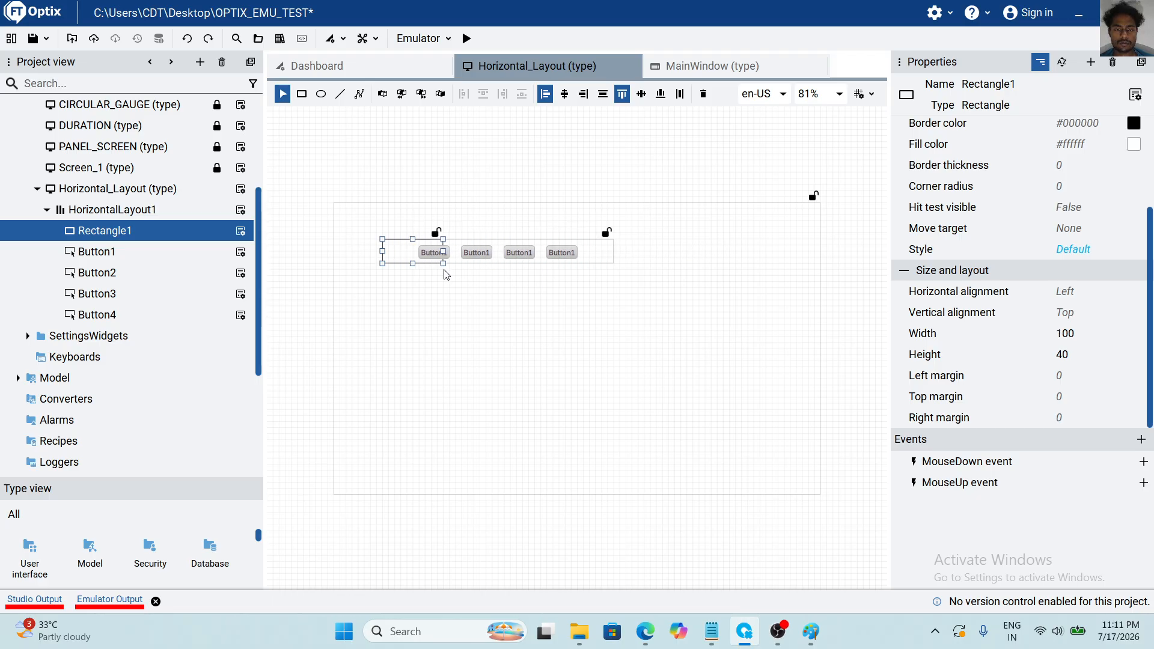
{"action": "key", "text": "ctrl+z"}
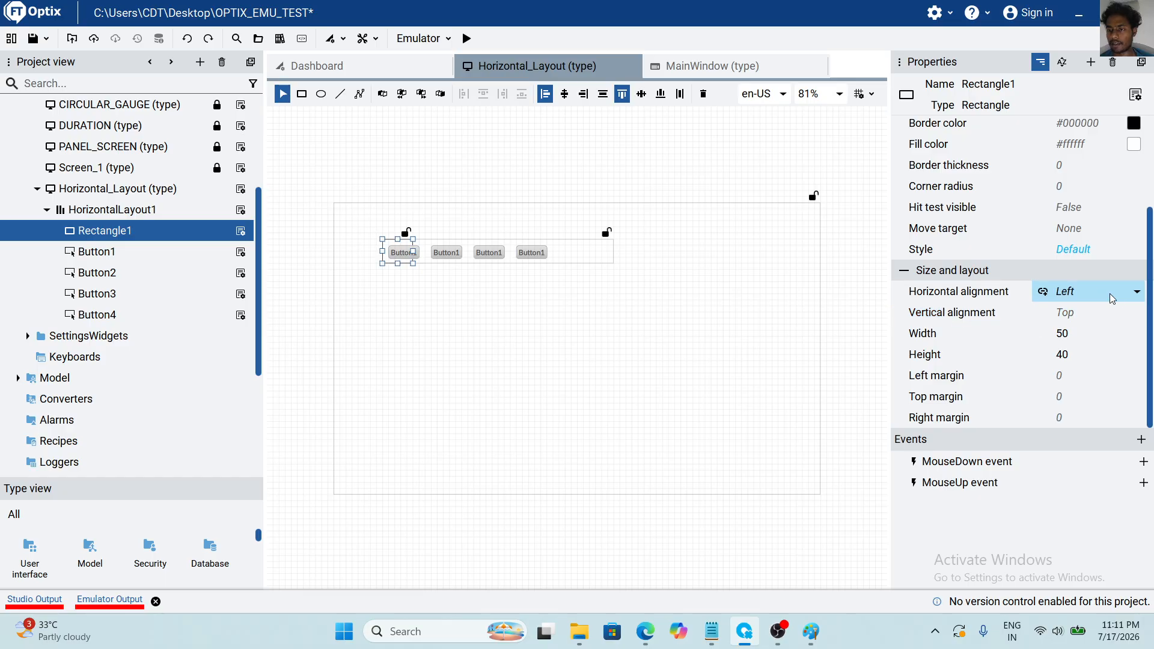
Set the rectangle's horizontal alignment to Stretch and try to shift Button1 back toward the start of the layout.
{"action": "left_click", "coordinate": [1135, 292]}
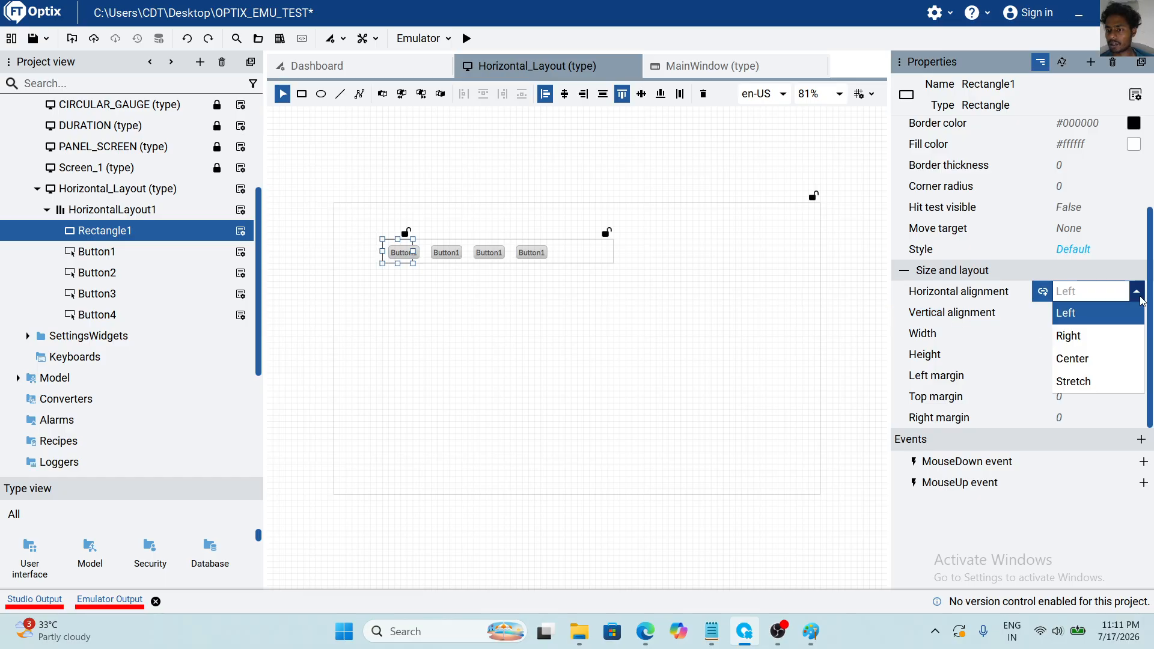
{"action": "left_click", "coordinate": [1081, 382]}
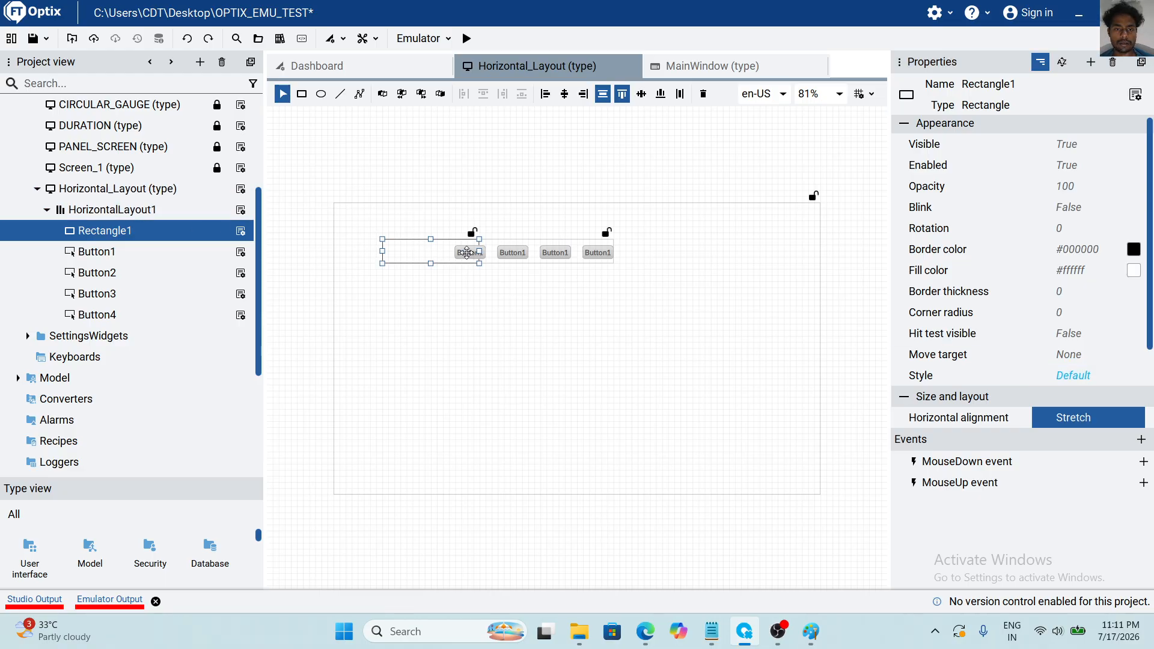
{"action": "left_click", "coordinate": [468, 253]}
{"action": "left_click", "coordinate": [393, 252]}
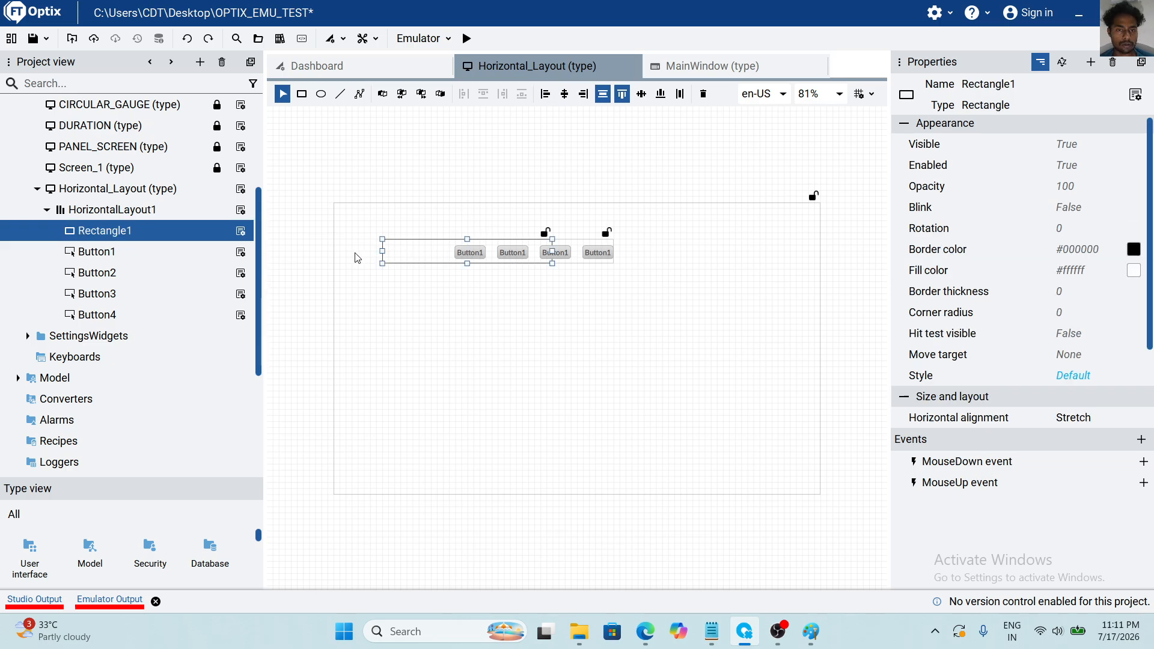
Delete HorizontalLayout1 with all its contents from the Horizontal_Layout screen.
{"action": "left_click", "coordinate": [144, 191]}
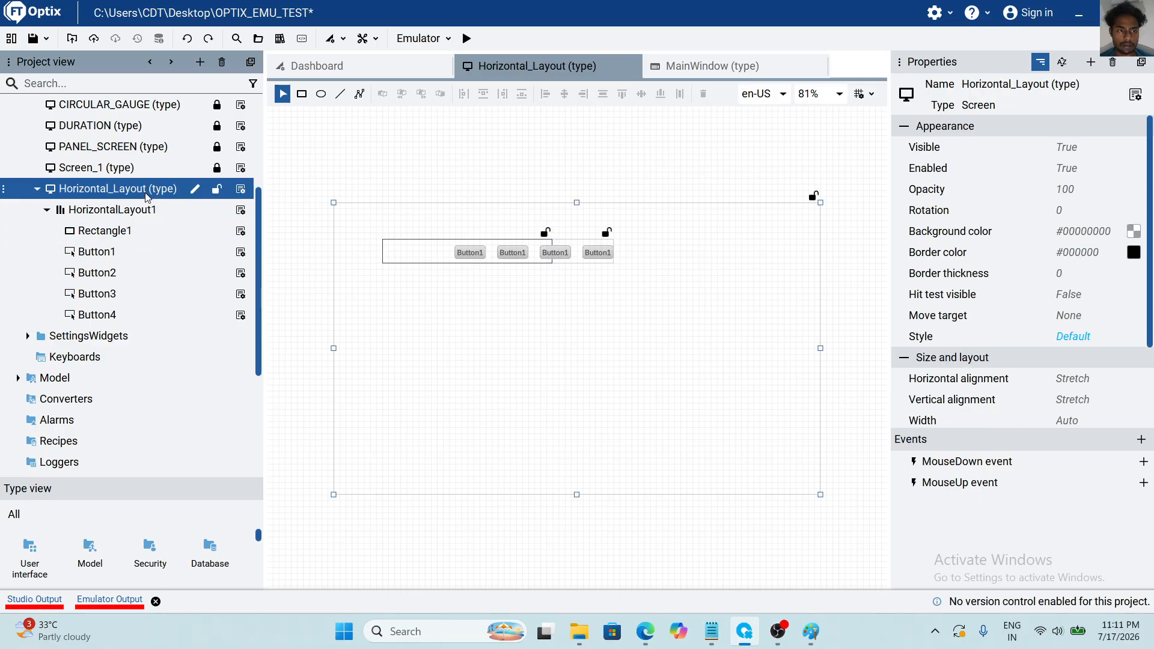
{"action": "left_click", "coordinate": [138, 211]}
{"action": "key", "text": "Delete"}
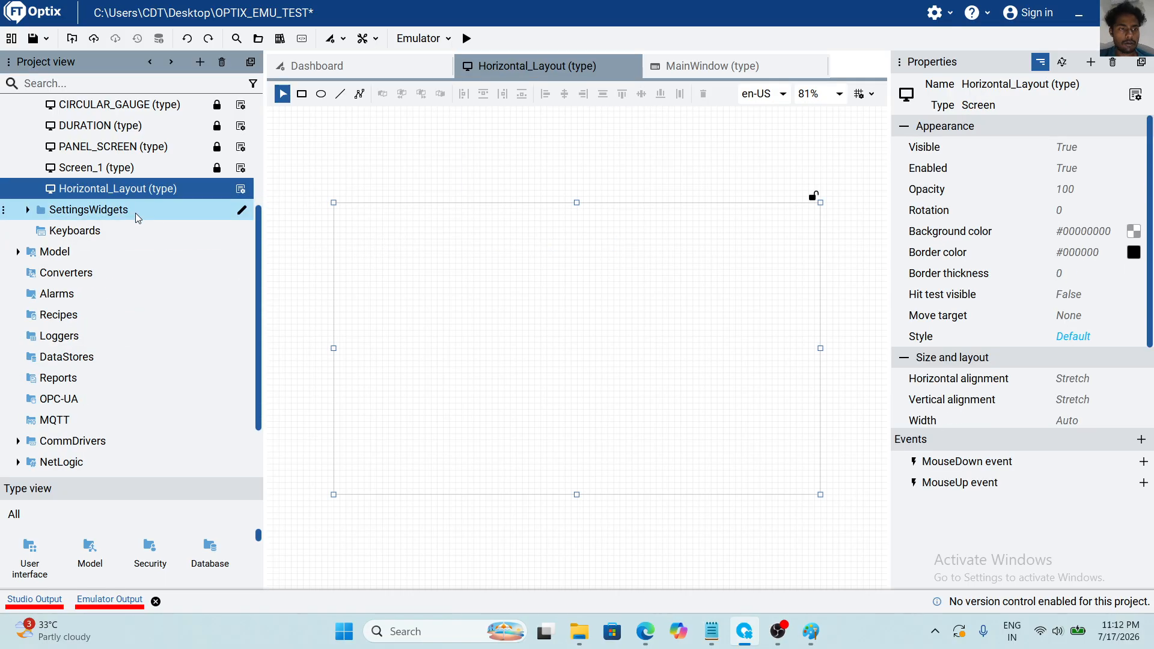
Add a new Horizontal layout container to the Horizontal_Layout screen and place it at left margin 160 and top margin 50.
{"action": "right_click", "coordinate": [107, 188]}
{"action": "mouse_move", "coordinate": [144, 214]}
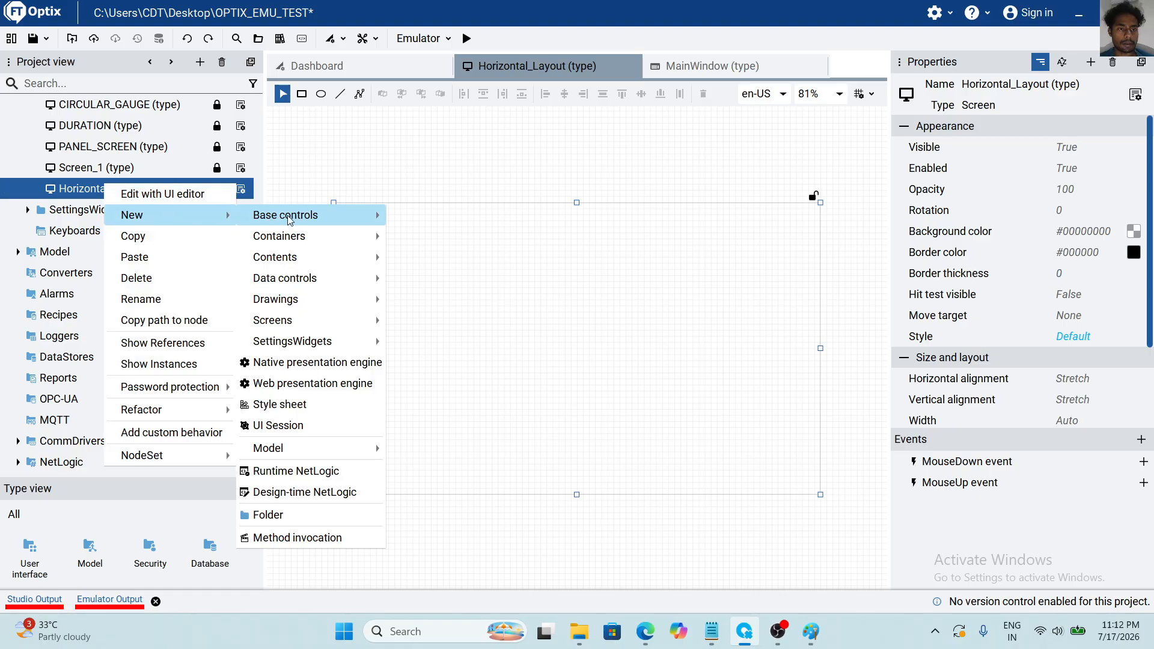
{"action": "mouse_move", "coordinate": [329, 235]}
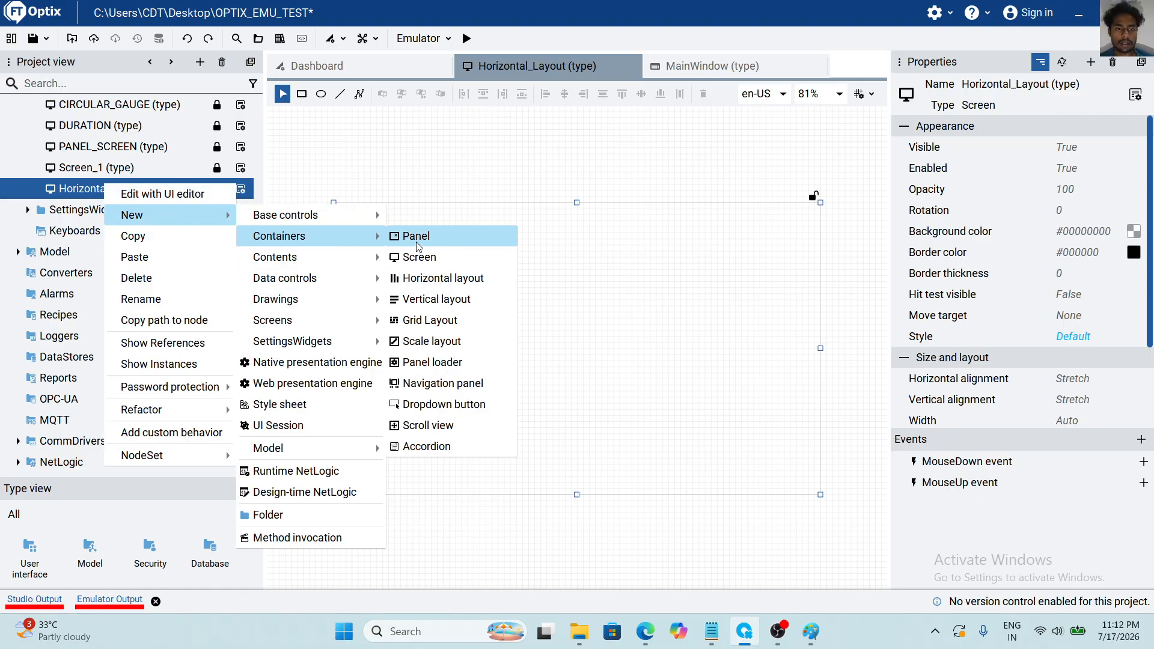
{"action": "left_click", "coordinate": [443, 277]}
{"action": "left_click_drag", "start_coordinate": [351, 221], "coordinate": [447, 256]}
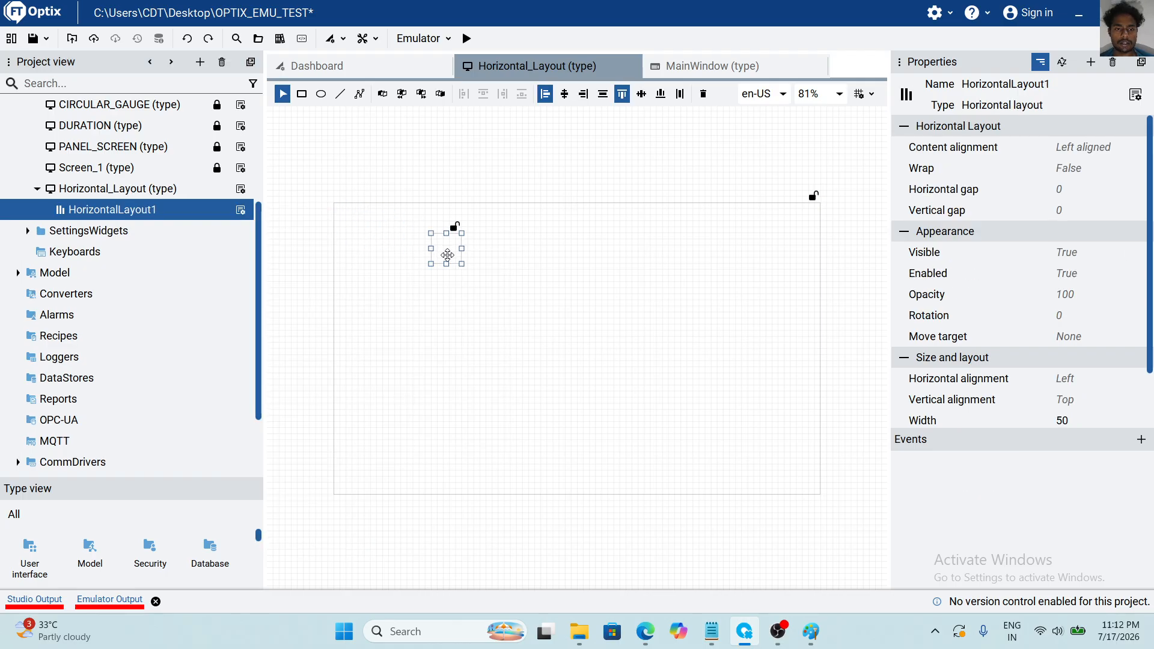
Add a rectangle inside the new horizontal layout and bring the Horizontal_Layout screen back up in the editor.
{"action": "right_click", "coordinate": [158, 209]}
{"action": "mouse_move", "coordinate": [252, 240]}
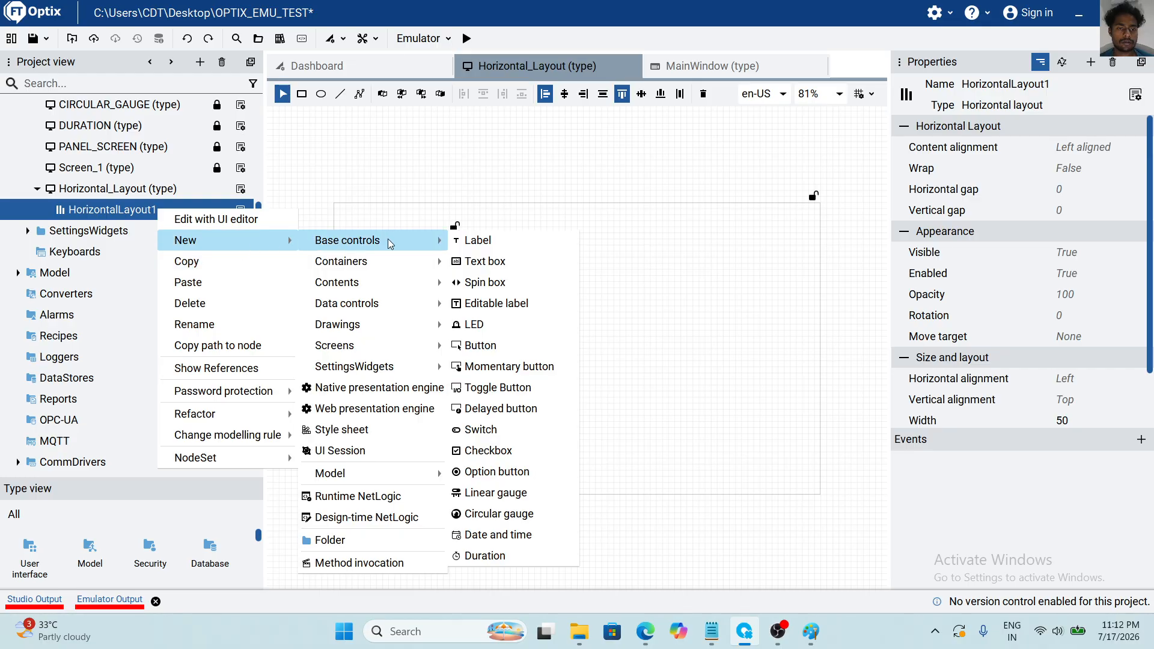
{"action": "mouse_move", "coordinate": [366, 315]}
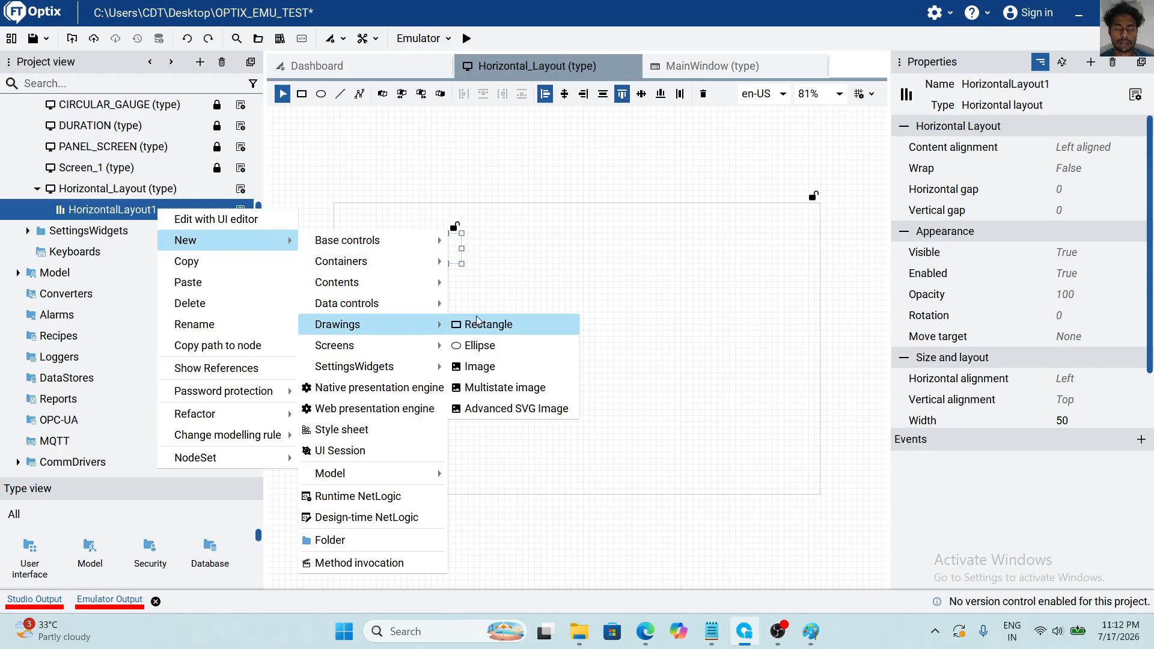
{"action": "left_click", "coordinate": [478, 320]}
{"action": "double_click", "coordinate": [155, 209]}
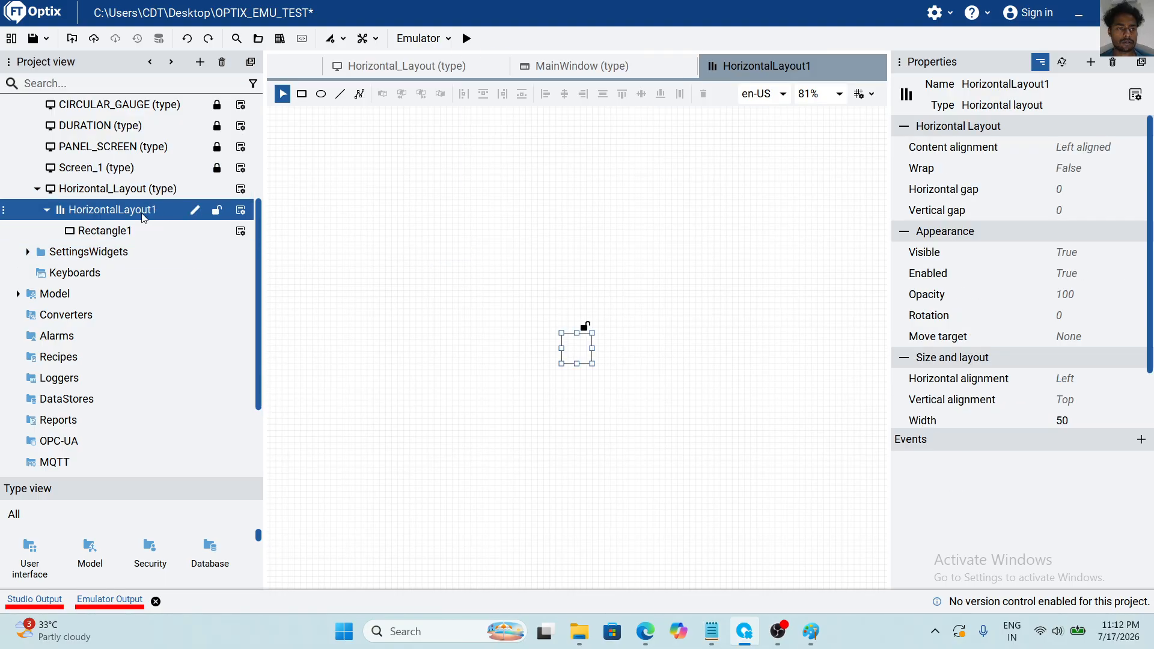
{"action": "double_click", "coordinate": [128, 190]}
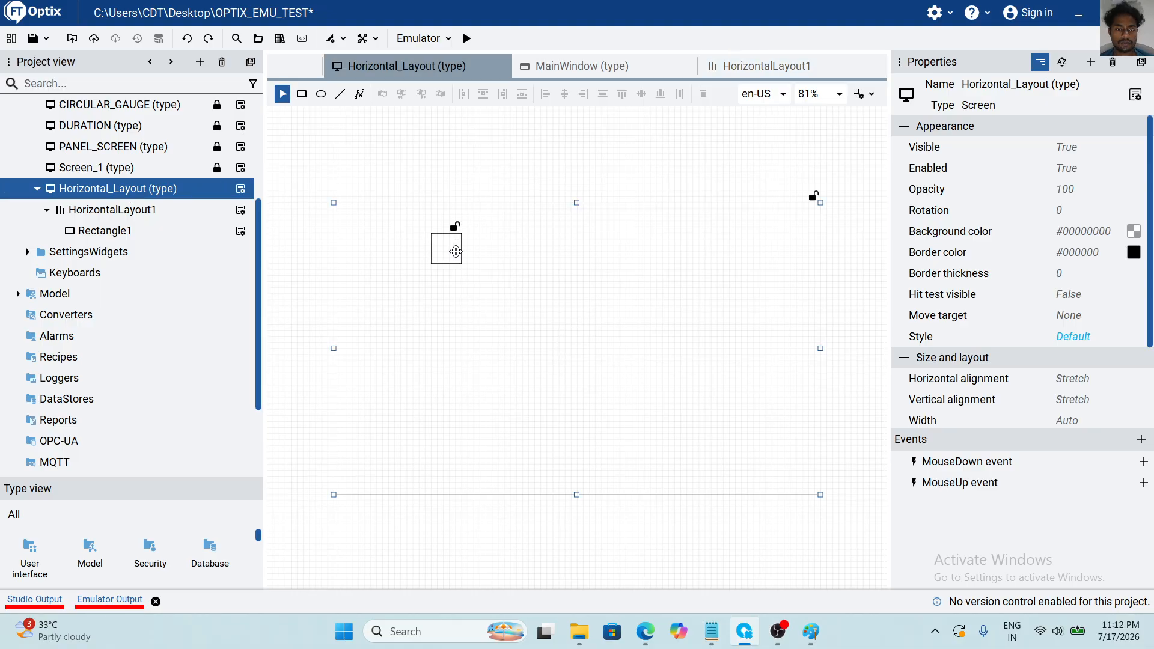
{"action": "left_click", "coordinate": [457, 252]}
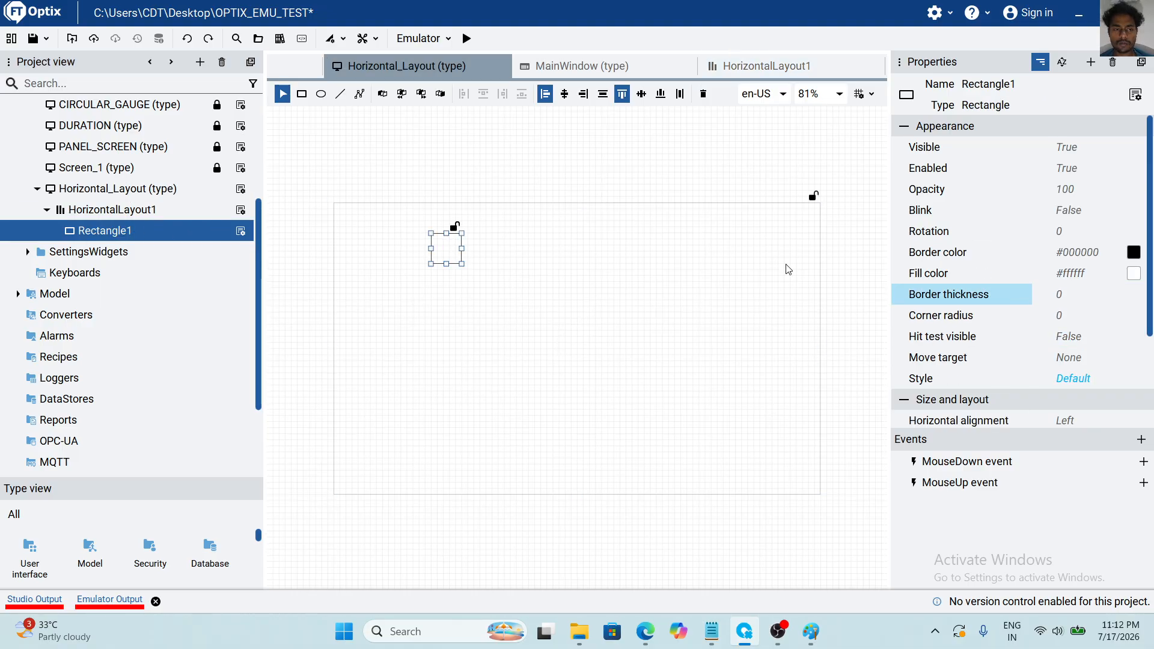
Set the width of HorizontalLayout1 to 400.
{"action": "left_click", "coordinate": [114, 209]}
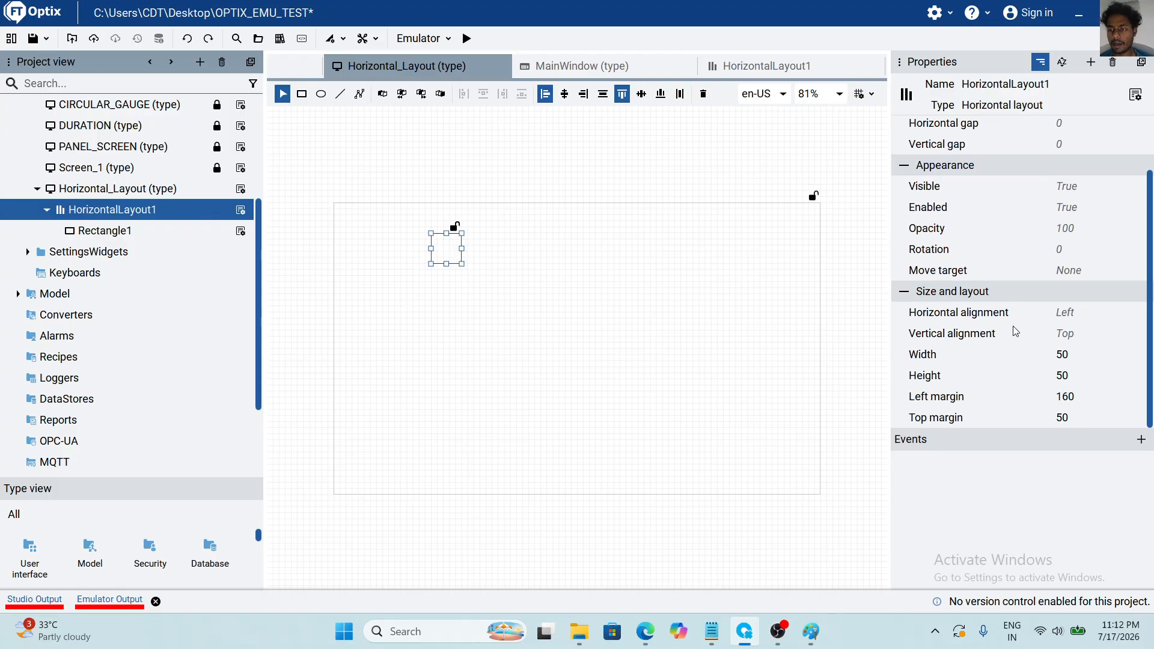
{"action": "left_click", "coordinate": [1136, 356]}
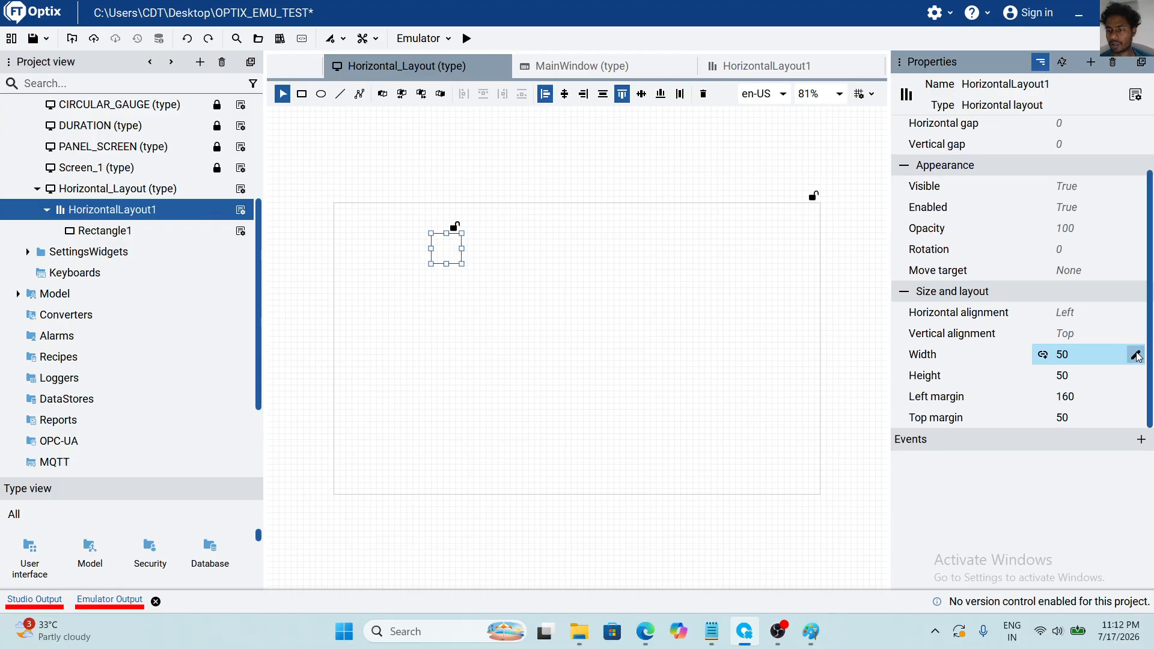
{"action": "type", "text": "400"}
{"action": "key", "text": "Return"}
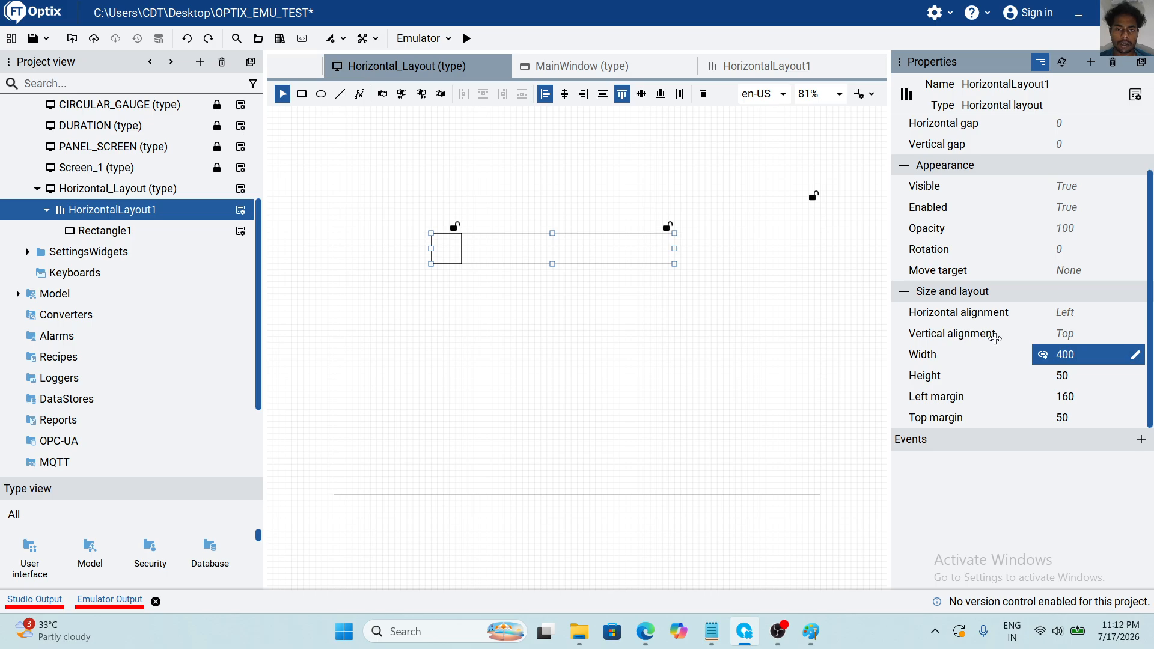
Set the horizontal alignment of Rectangle1 inside HorizontalLayout1 to Stretch.
{"action": "left_click", "coordinate": [460, 248]}
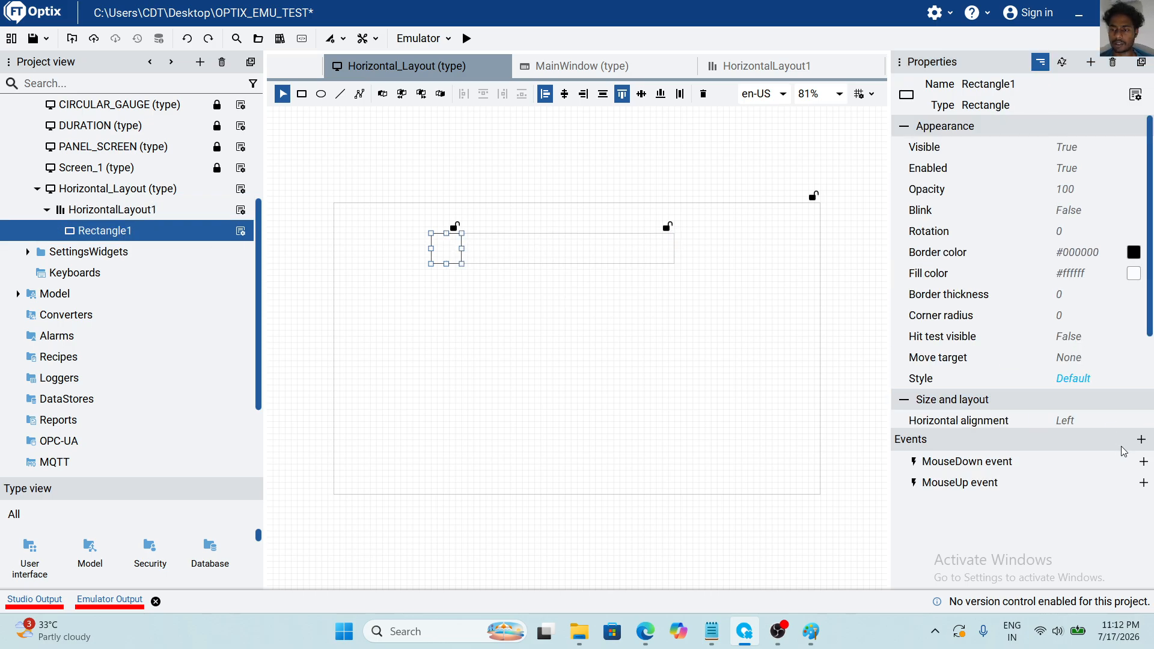
{"action": "scroll", "coordinate": [1135, 415], "scroll_direction": "down", "scroll_amount": 2}
{"action": "left_click", "coordinate": [1132, 291]}
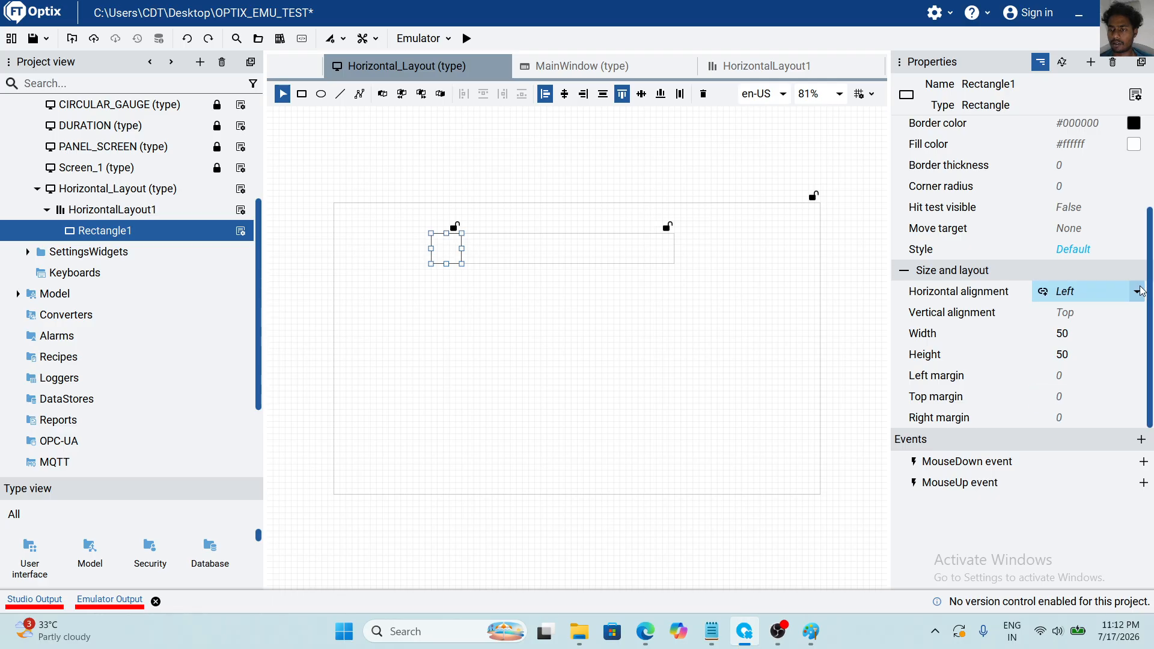
{"action": "left_click", "coordinate": [1136, 290]}
{"action": "left_click", "coordinate": [1075, 383]}
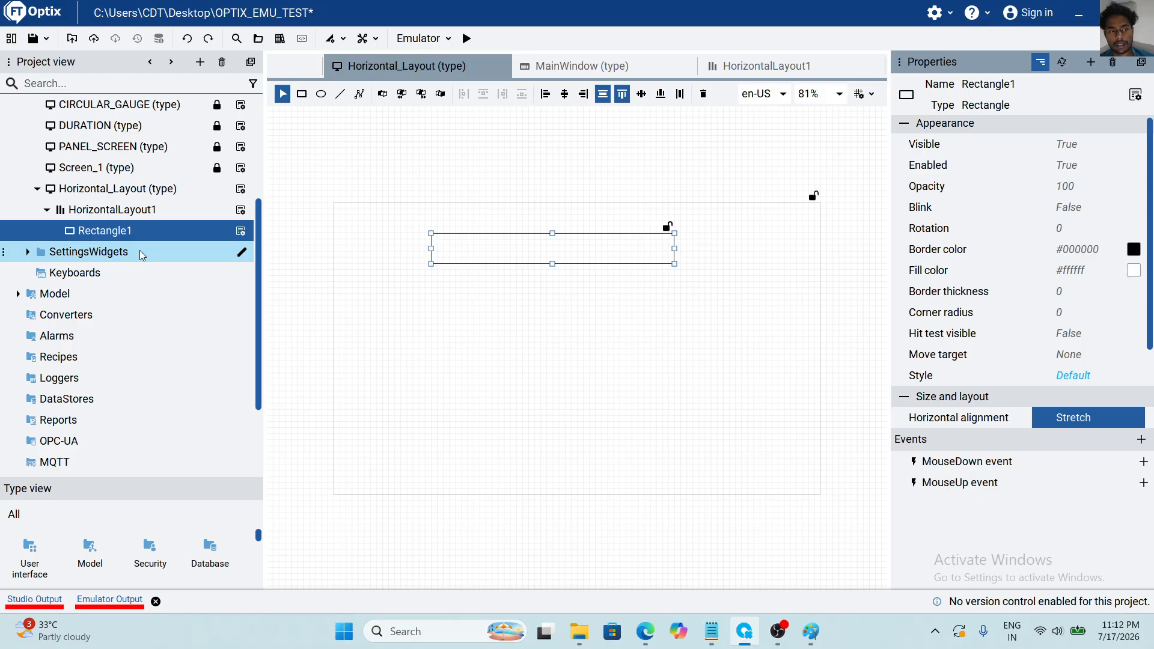
Add a new button inside Rectangle1.
{"action": "right_click", "coordinate": [122, 230]}
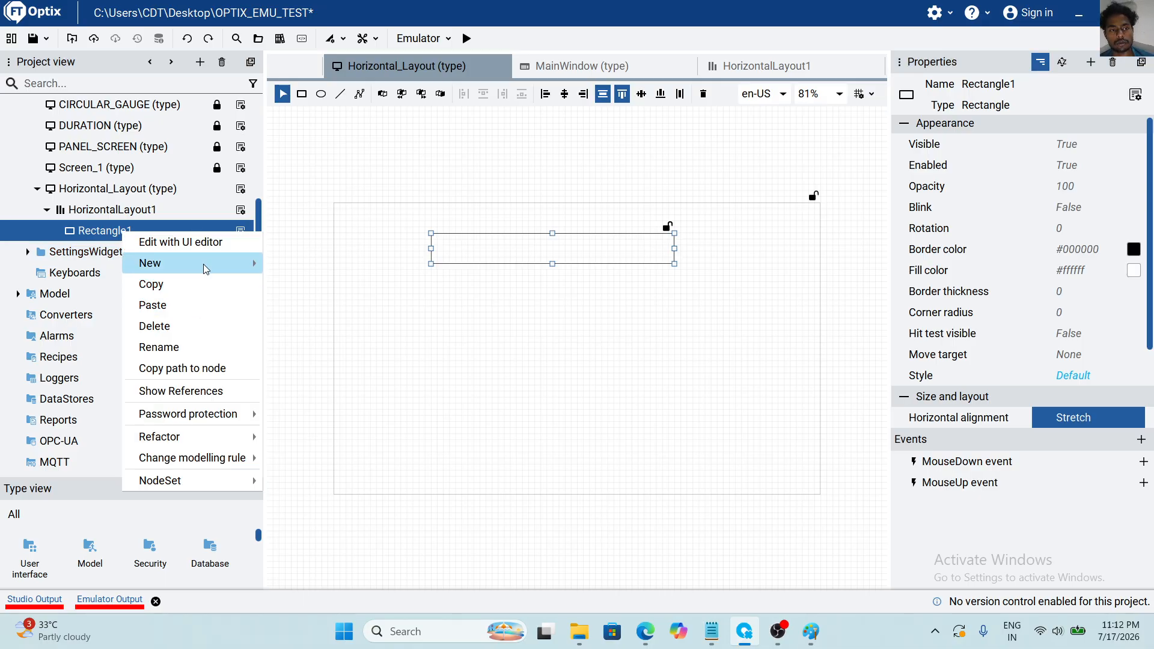
{"action": "mouse_move", "coordinate": [204, 268]}
{"action": "mouse_move", "coordinate": [361, 265]}
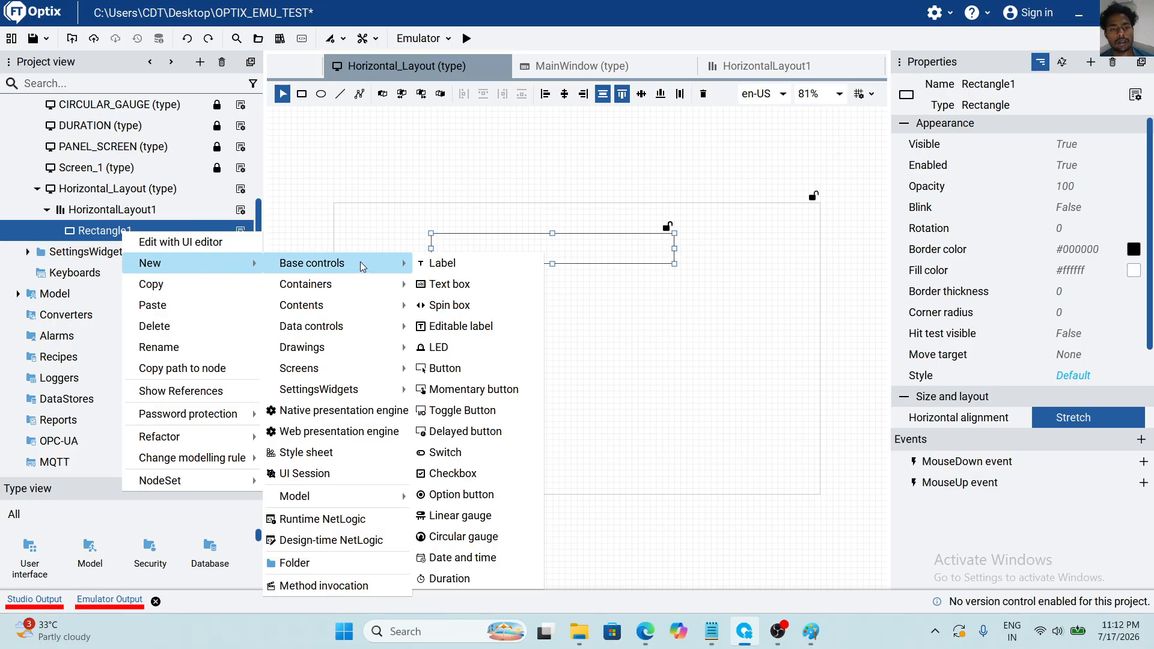
{"action": "left_click", "coordinate": [475, 364]}
Duplicate the button three times inside Rectangle1 and arrange all four buttons in an evenly spaced row.
{"action": "left_click_drag", "start_coordinate": [437, 244], "coordinate": [550, 248]}
{"action": "key", "text": "ctrl+c"}
{"action": "key", "text": "ctrl+v"}
{"action": "key", "text": "ctrl+v"}
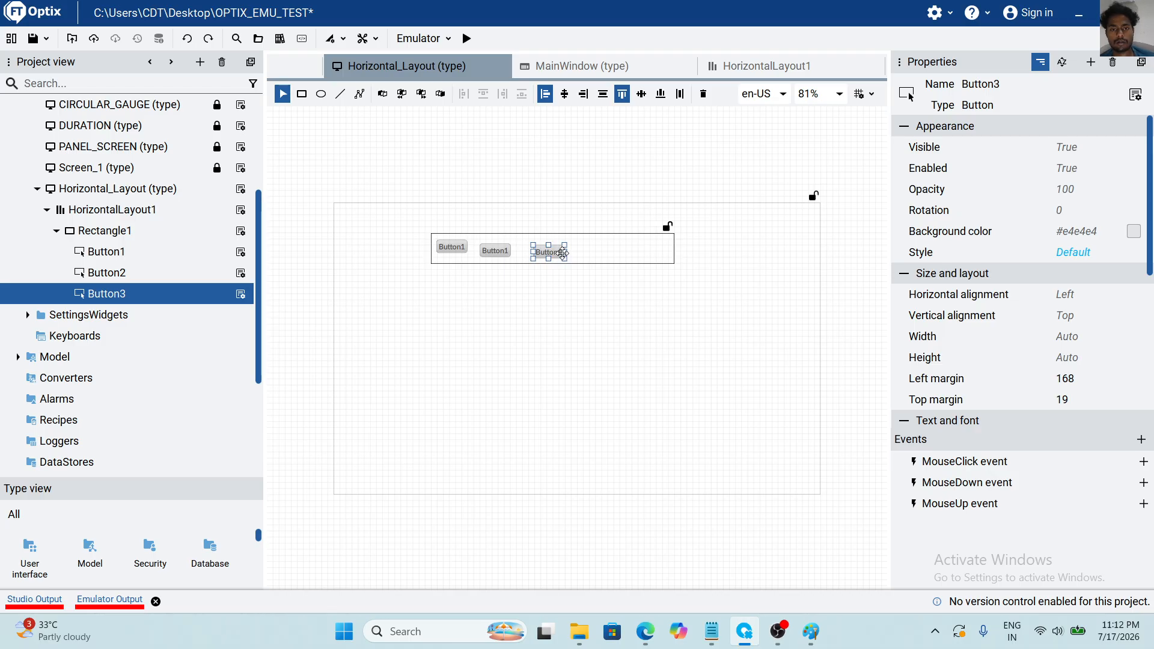
{"action": "key", "text": "ctrl+v"}
{"action": "left_click_drag", "start_coordinate": [553, 259], "coordinate": [605, 252]}
{"action": "left_click_drag", "start_coordinate": [488, 248], "coordinate": [520, 247]}
{"action": "left_click_drag", "start_coordinate": [603, 253], "coordinate": [554, 247]}
Align the four buttons in Rectangle1 as a group along their bottom edges.
{"action": "left_click", "coordinate": [452, 247]}
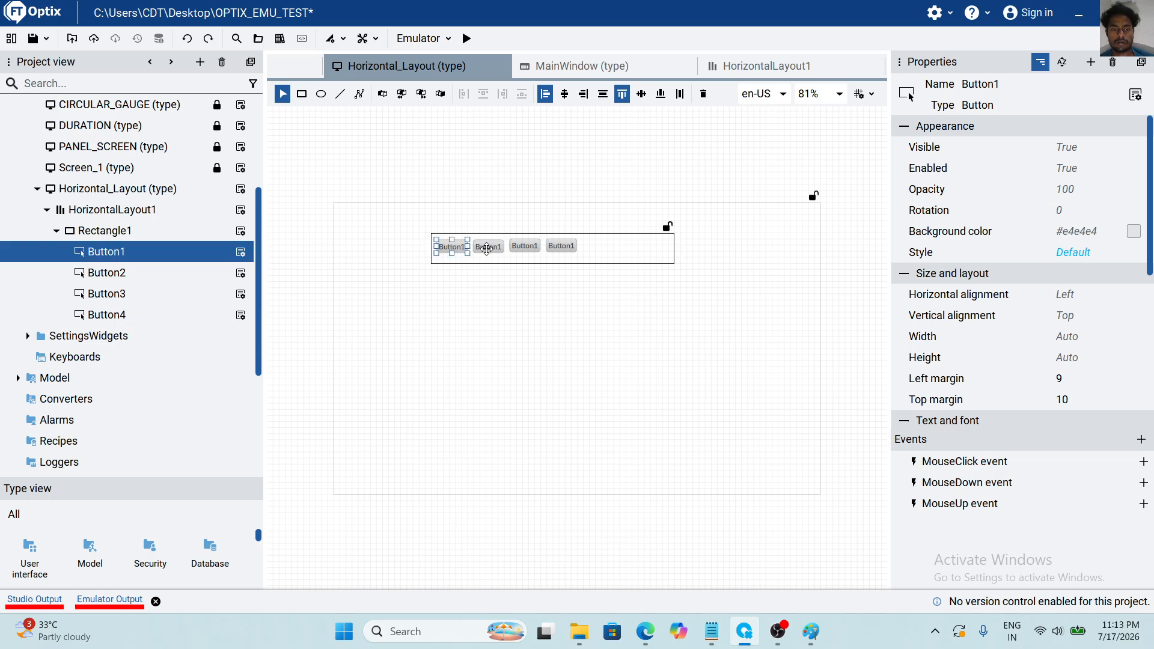
{"action": "left_click", "coordinate": [486, 248], "text": "ctrl"}
{"action": "left_click", "coordinate": [525, 247], "text": "ctrl"}
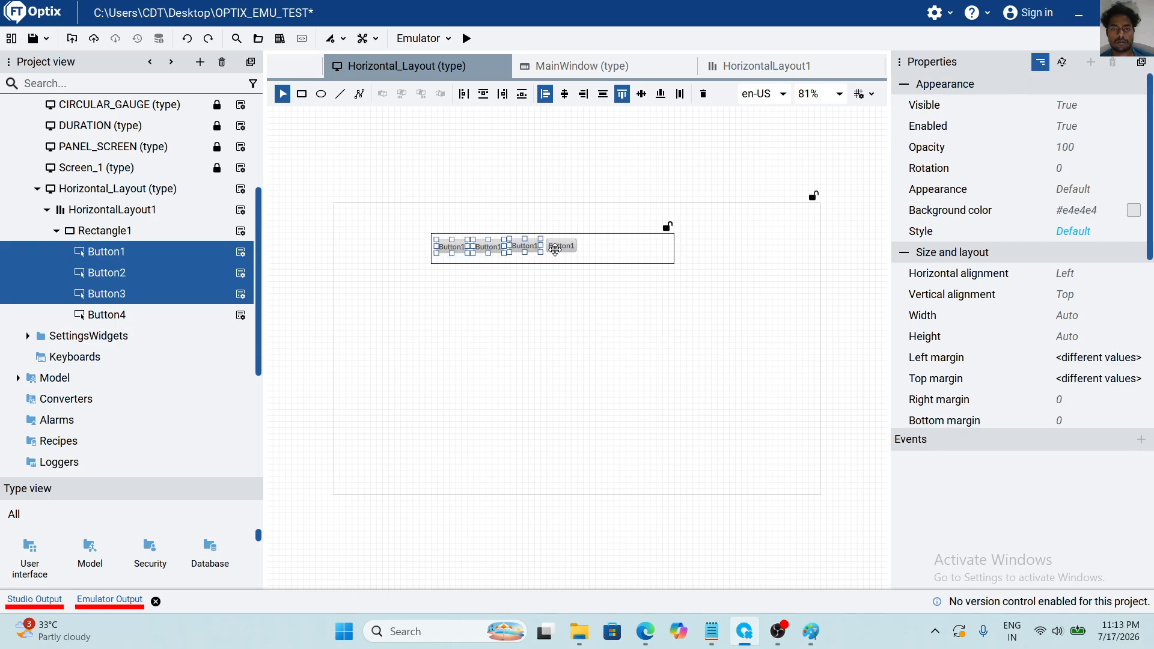
{"action": "left_click", "coordinate": [554, 249], "text": "ctrl"}
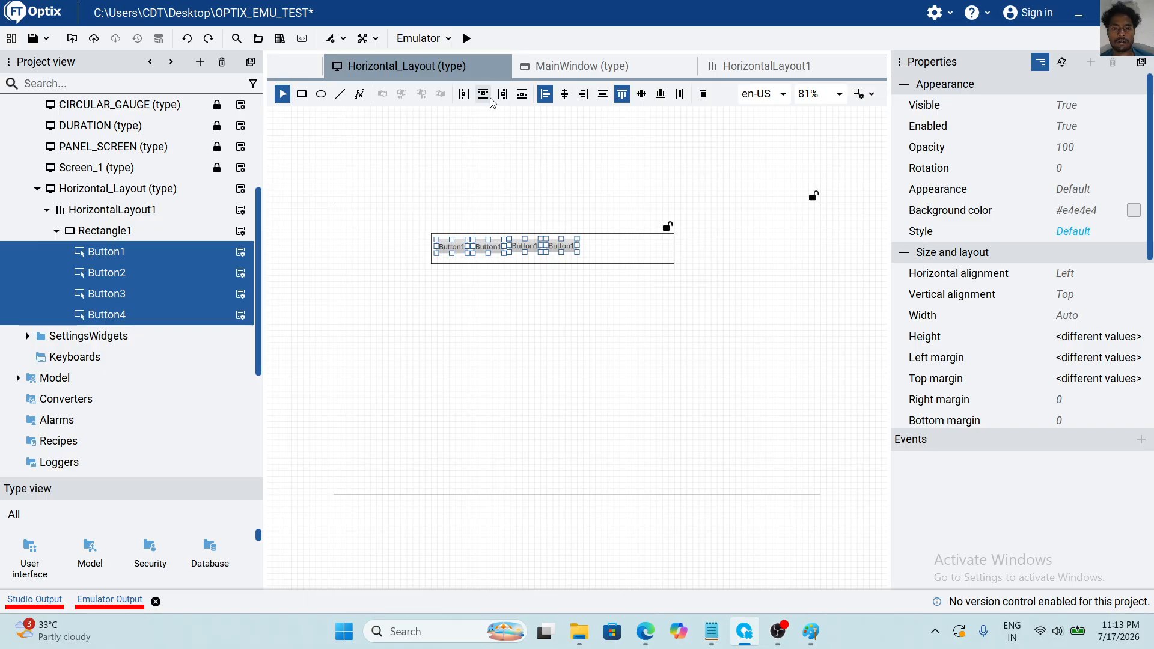
{"action": "left_click", "coordinate": [521, 93]}
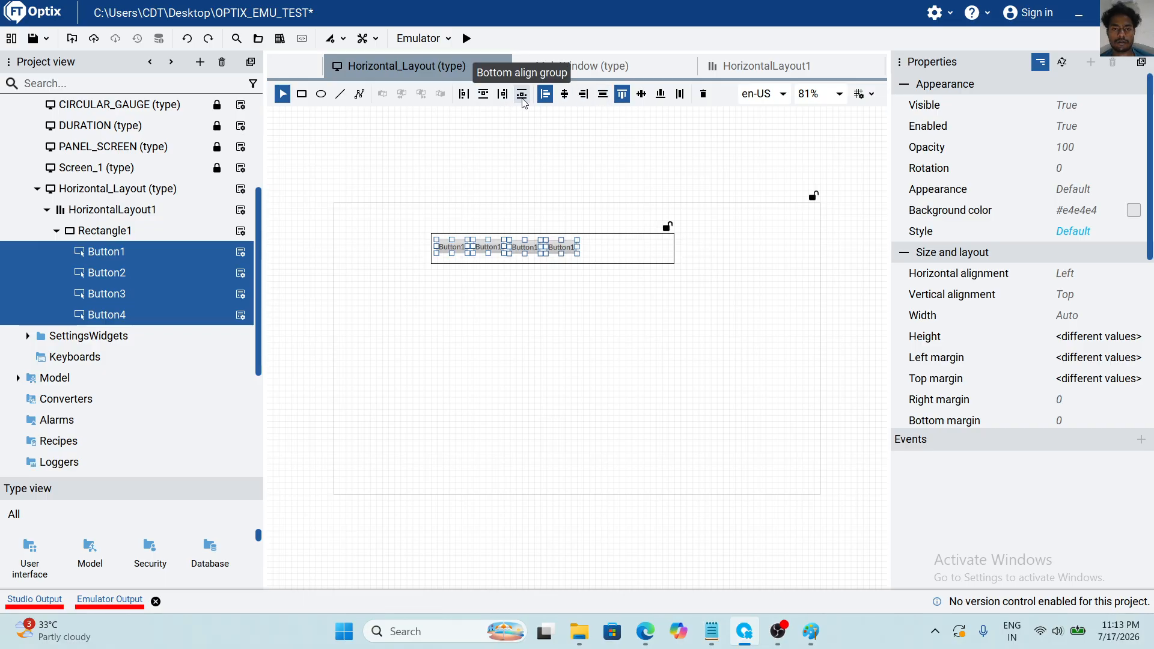
{"action": "left_click", "coordinate": [597, 168]}
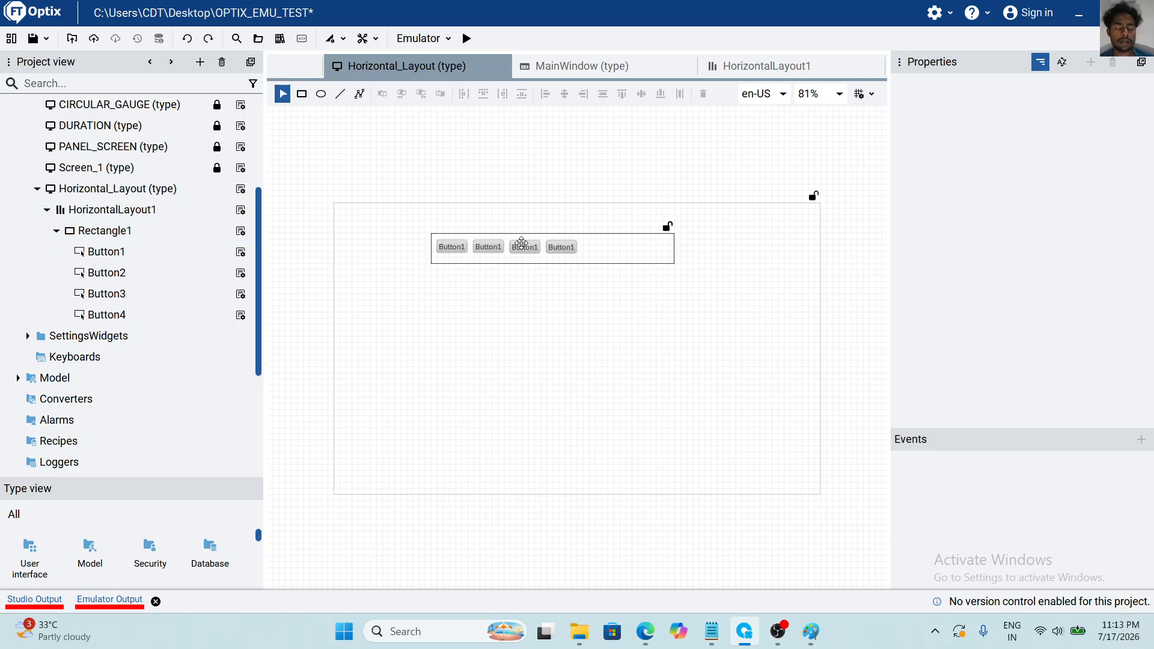
Set the move target of HorizontalLayout1 to Self, and start and stop the emulator.
{"action": "left_click", "coordinate": [160, 211]}
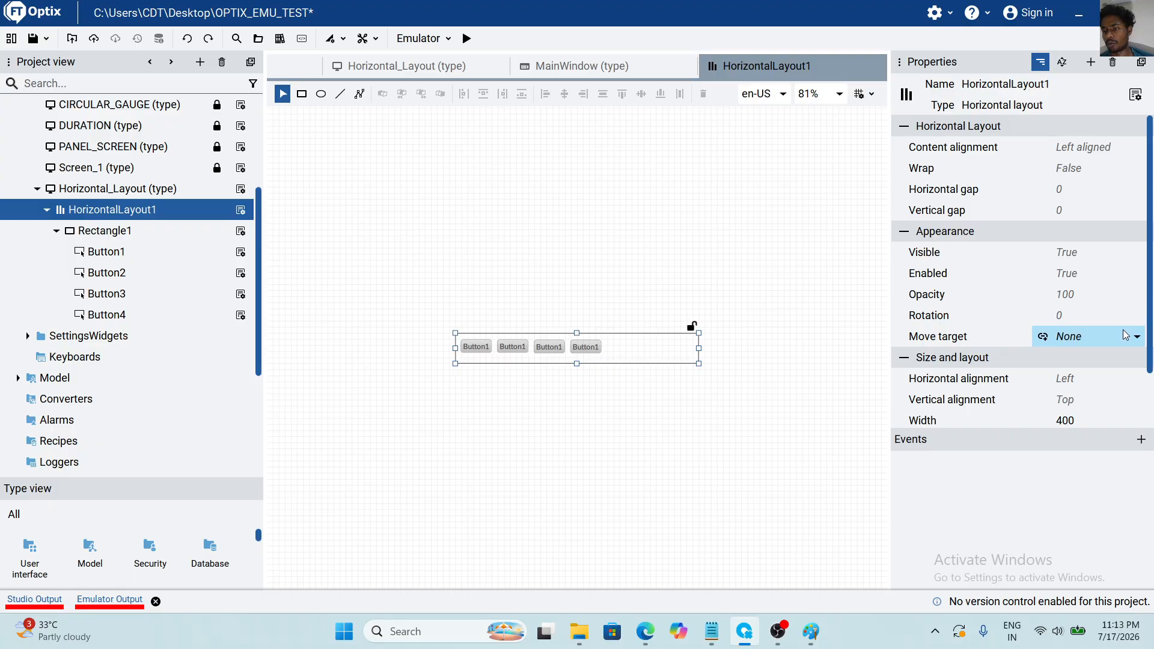
{"action": "left_click", "coordinate": [1136, 338]}
{"action": "left_click", "coordinate": [1081, 379]}
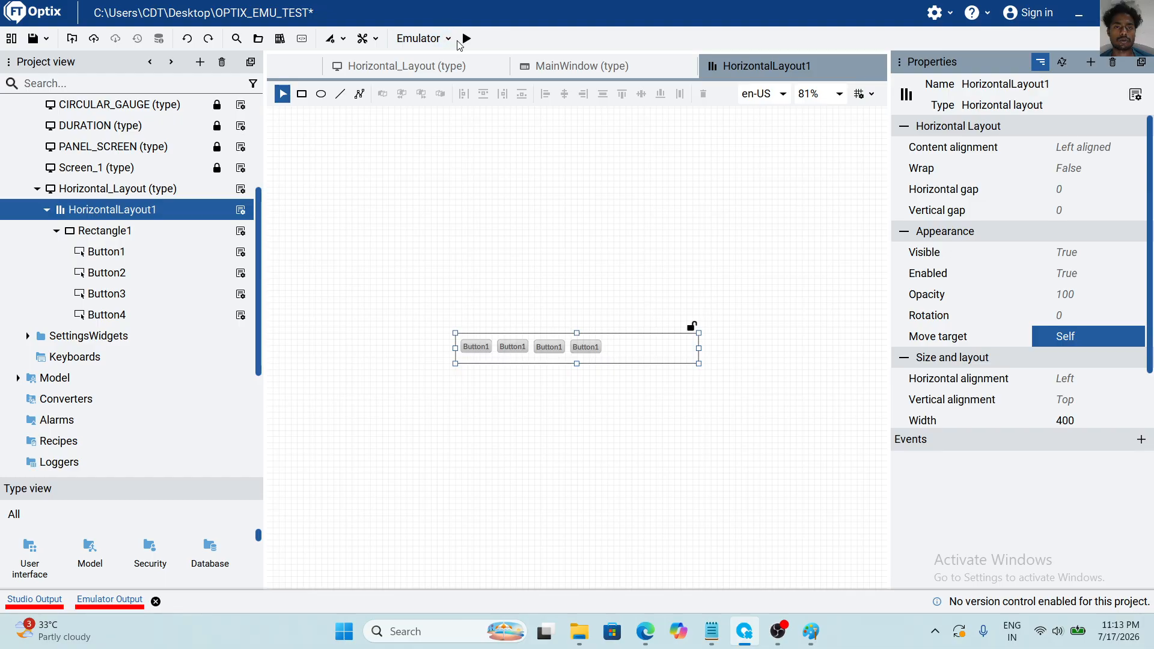
{"action": "left_click", "coordinate": [467, 40]}
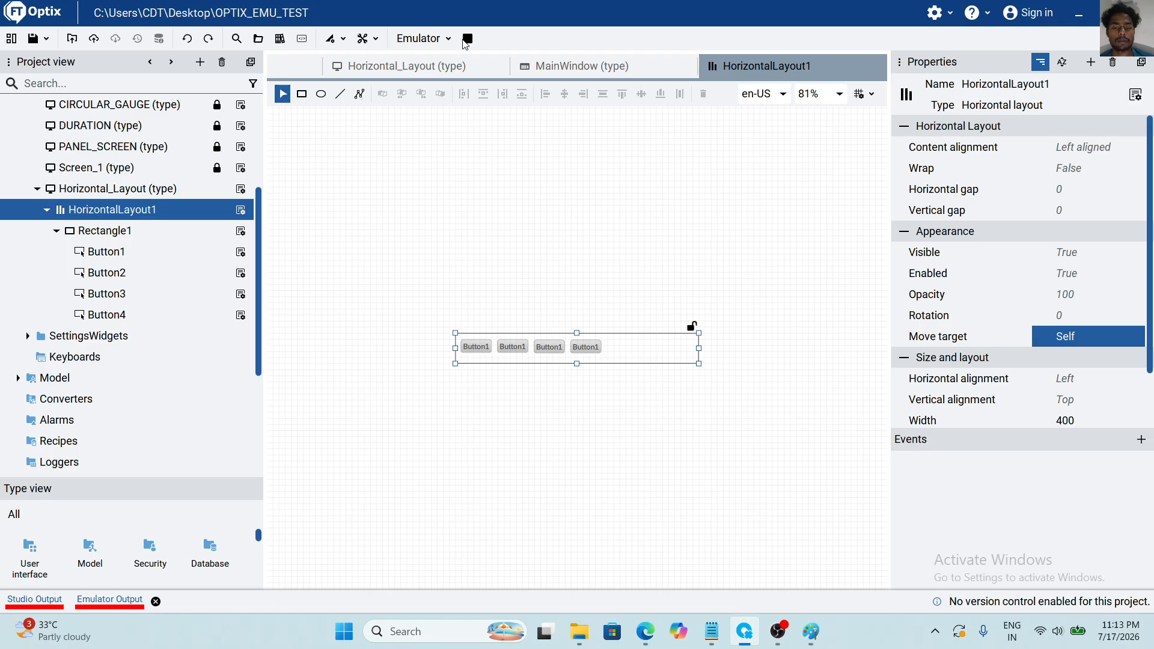
{"action": "left_click", "coordinate": [467, 39]}
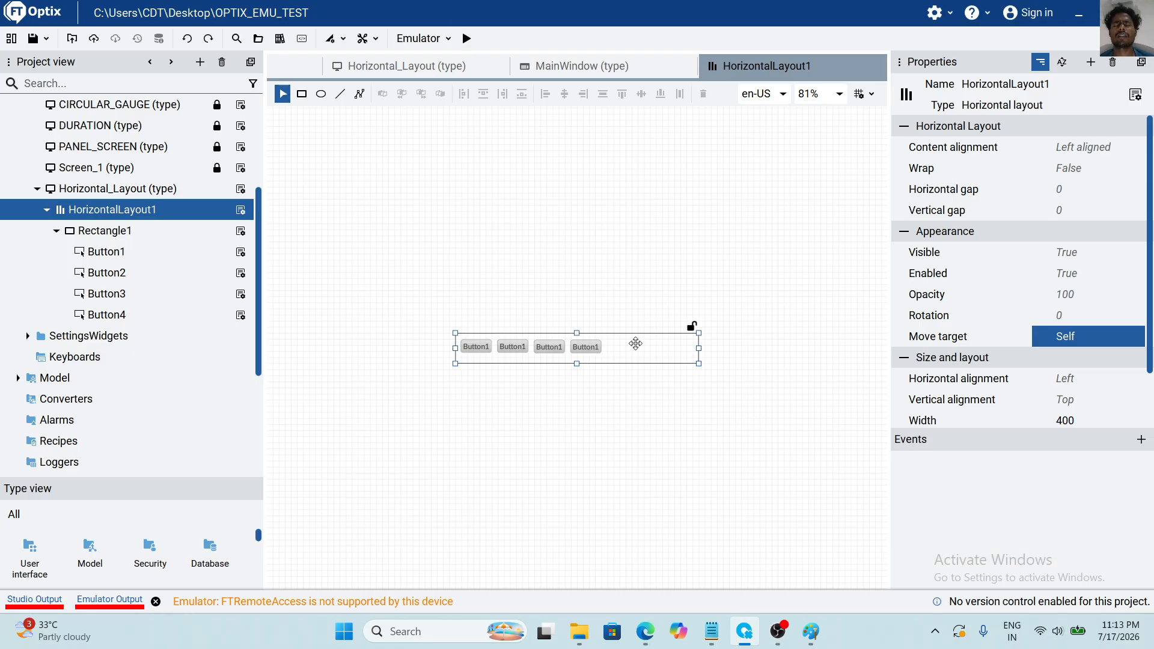
Set the fill color of Rectangle1 to the recent yellow #f8e71c.
{"action": "left_click", "coordinate": [90, 233]}
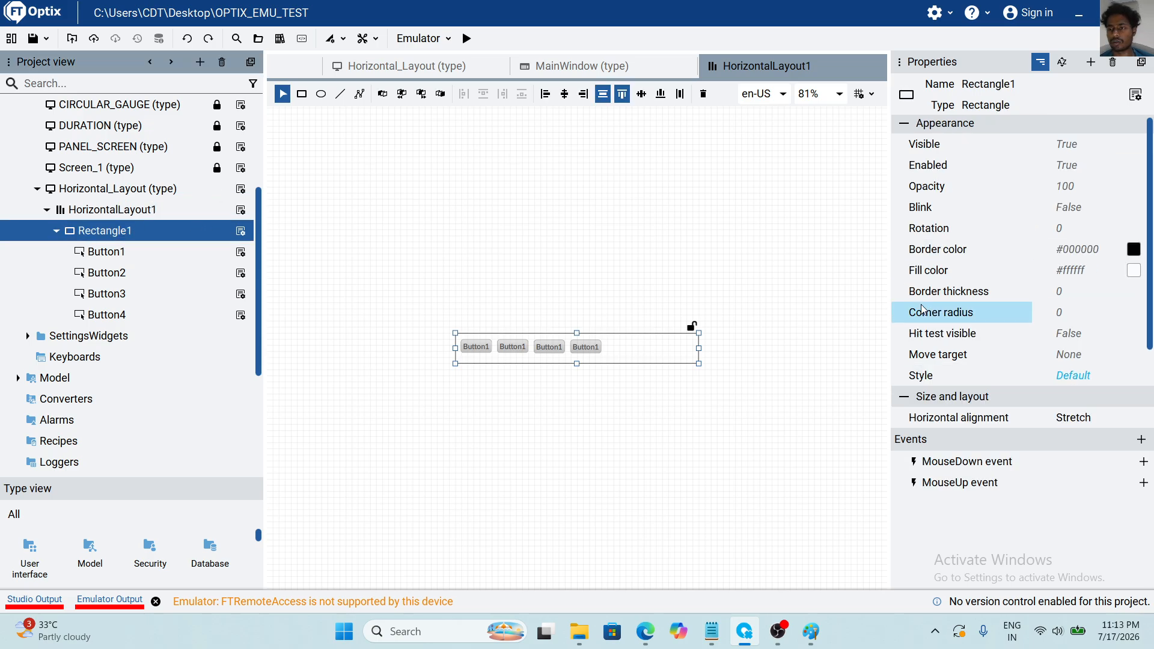
{"action": "left_click", "coordinate": [1133, 271]}
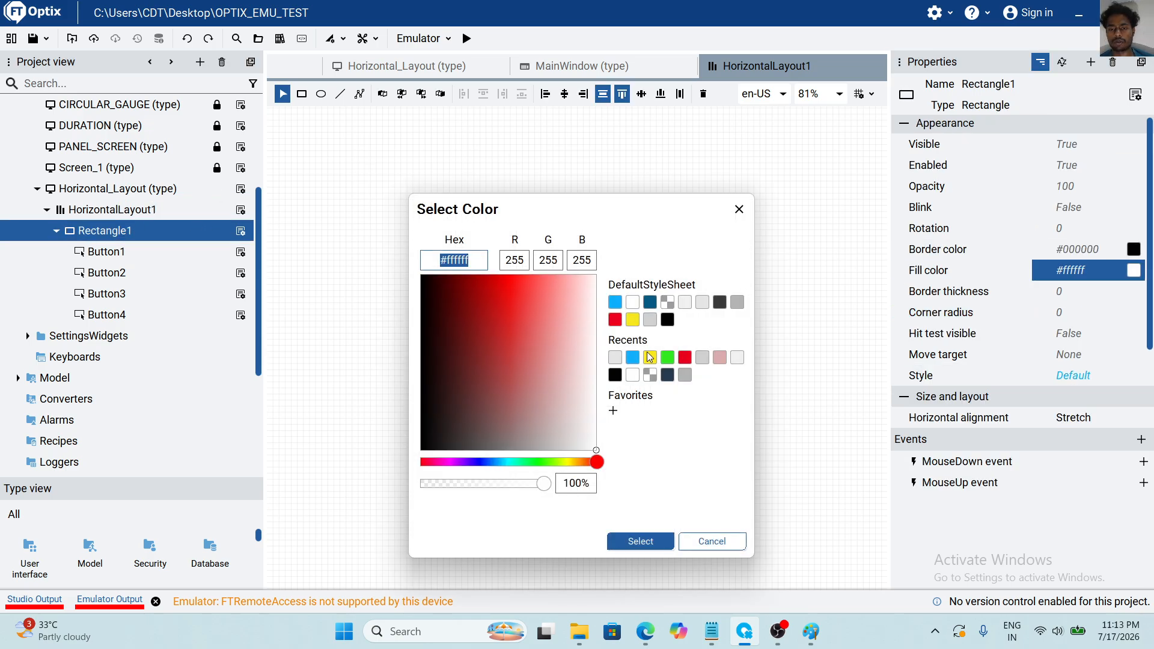
{"action": "left_click", "coordinate": [648, 357]}
{"action": "left_click", "coordinate": [649, 533]}
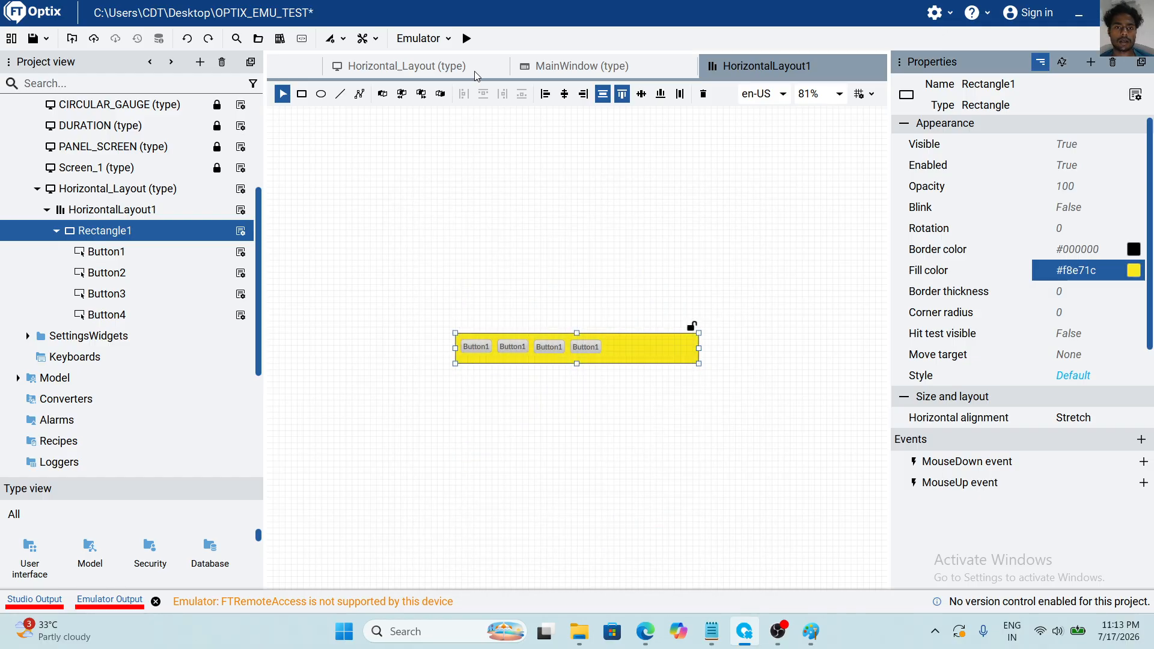
Run the emulator and, on the Horizontal_Layout page, test moving the yellow layout and operating its buttons, closing the emulator window when done.
{"action": "left_click", "coordinate": [467, 39]}
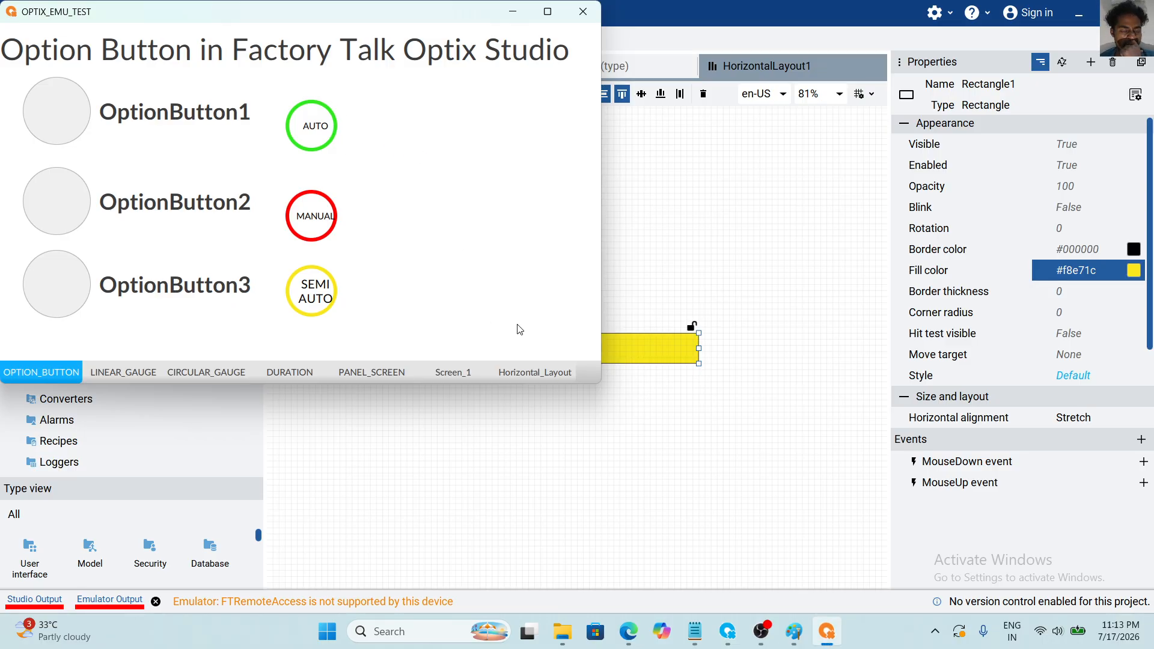
{"action": "left_click", "coordinate": [514, 373]}
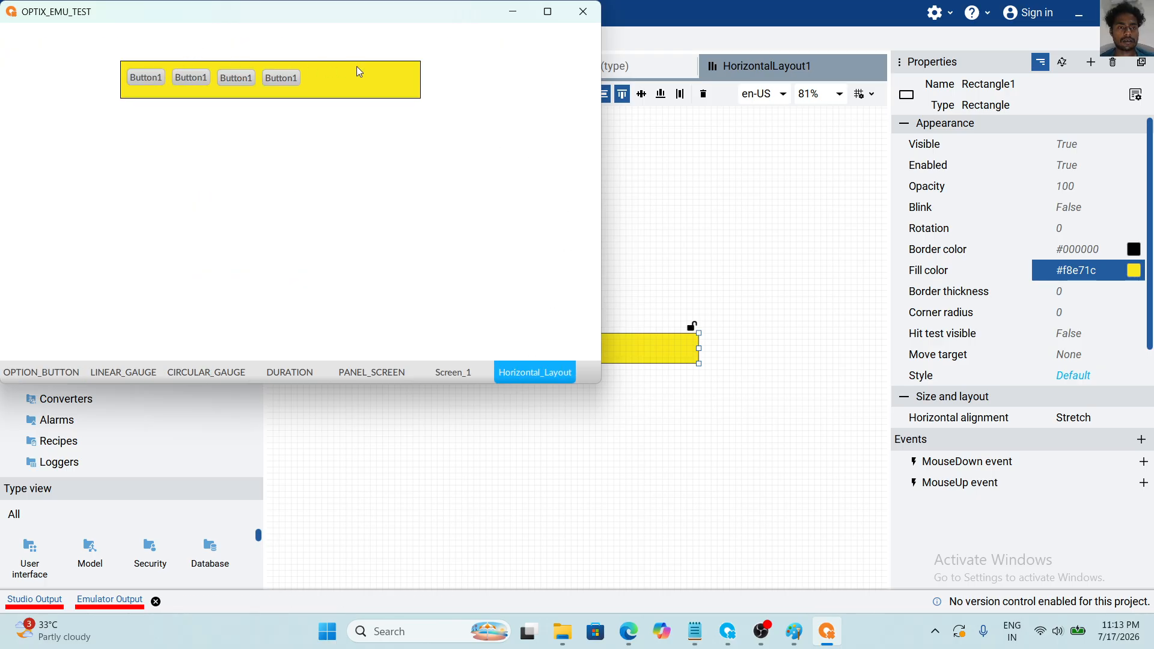
{"action": "left_click_drag", "start_coordinate": [345, 72], "coordinate": [370, 154]}
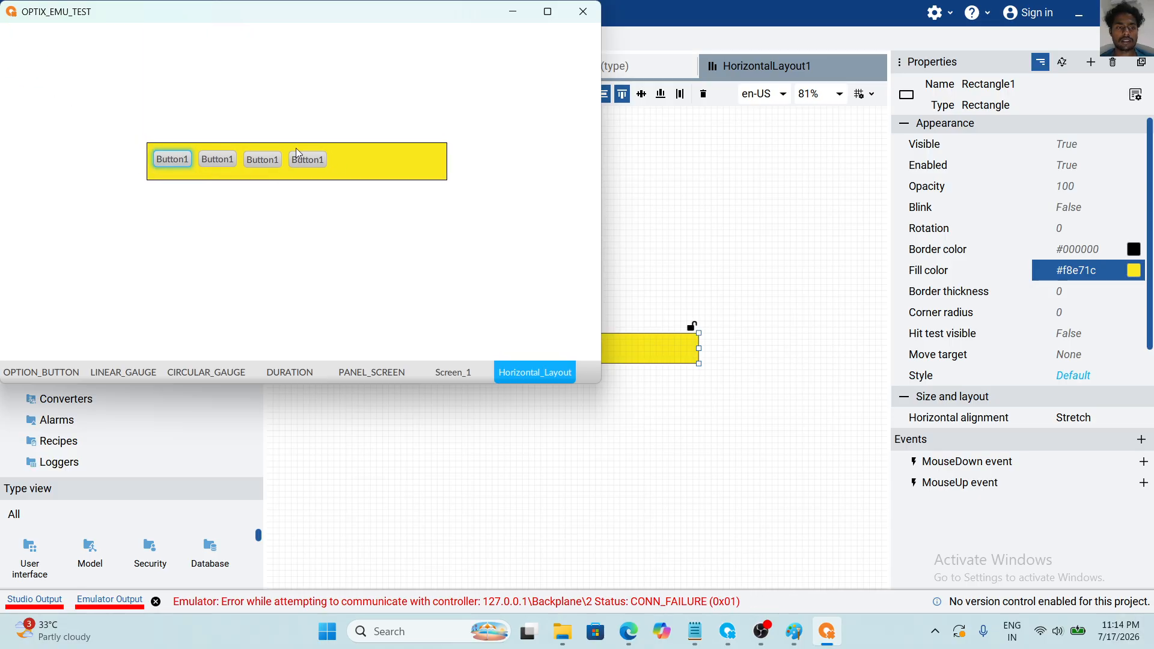
{"action": "left_click", "coordinate": [220, 160]}
{"action": "left_click", "coordinate": [263, 160]}
{"action": "left_click", "coordinate": [312, 161]}
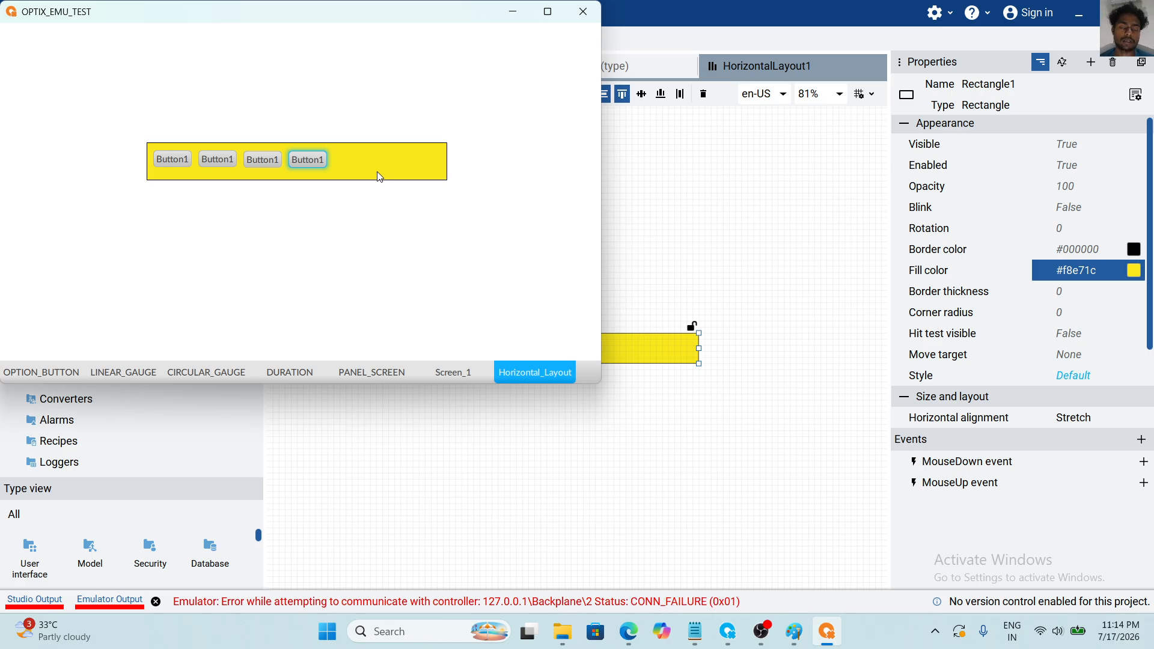
{"action": "left_click", "coordinate": [583, 11]}
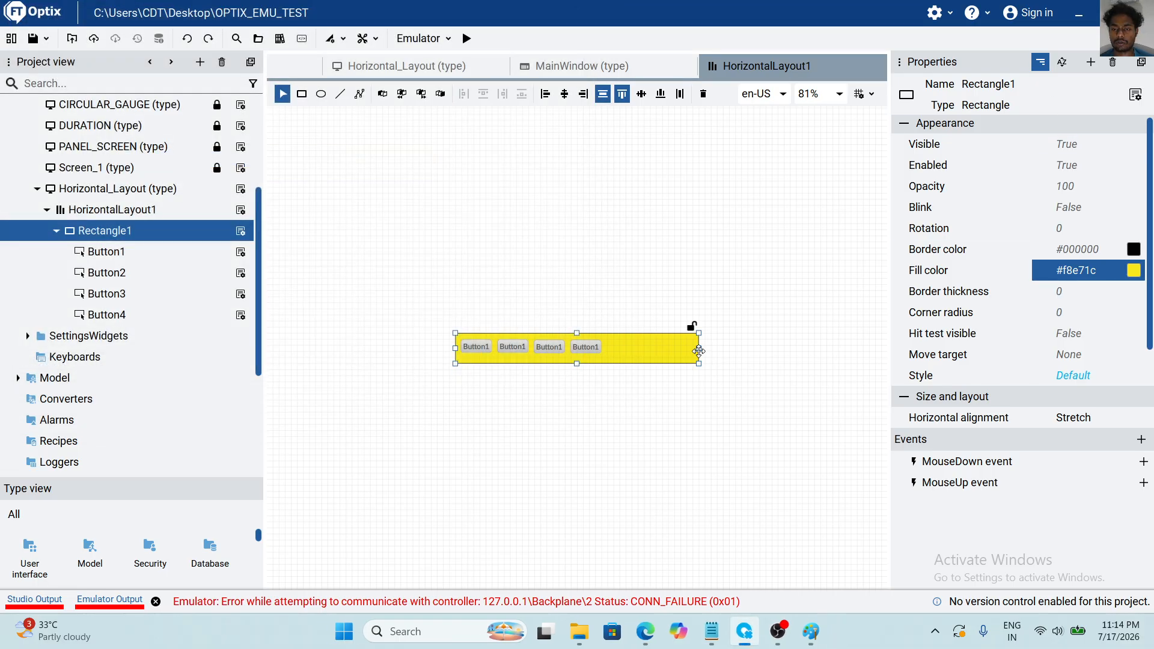
Set the width of HorizontalLayout1 to 200, undoing a manual resize of Rectangle1 first.
{"action": "left_click_drag", "start_coordinate": [697, 350], "coordinate": [674, 350]}
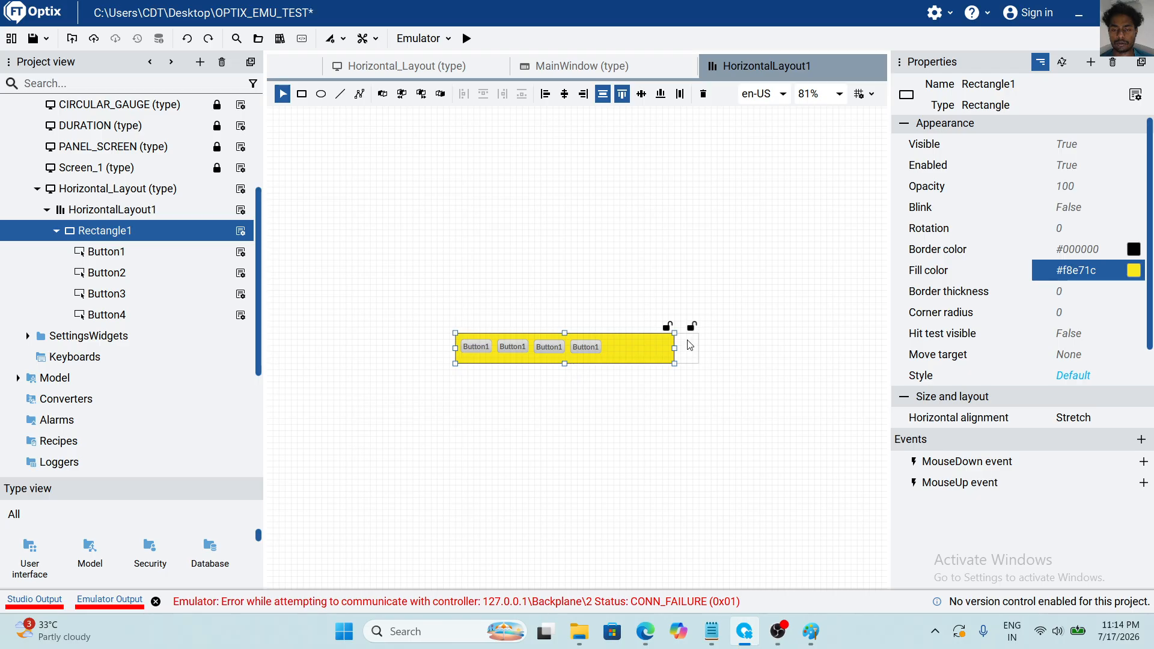
{"action": "key", "text": "ctrl+z"}
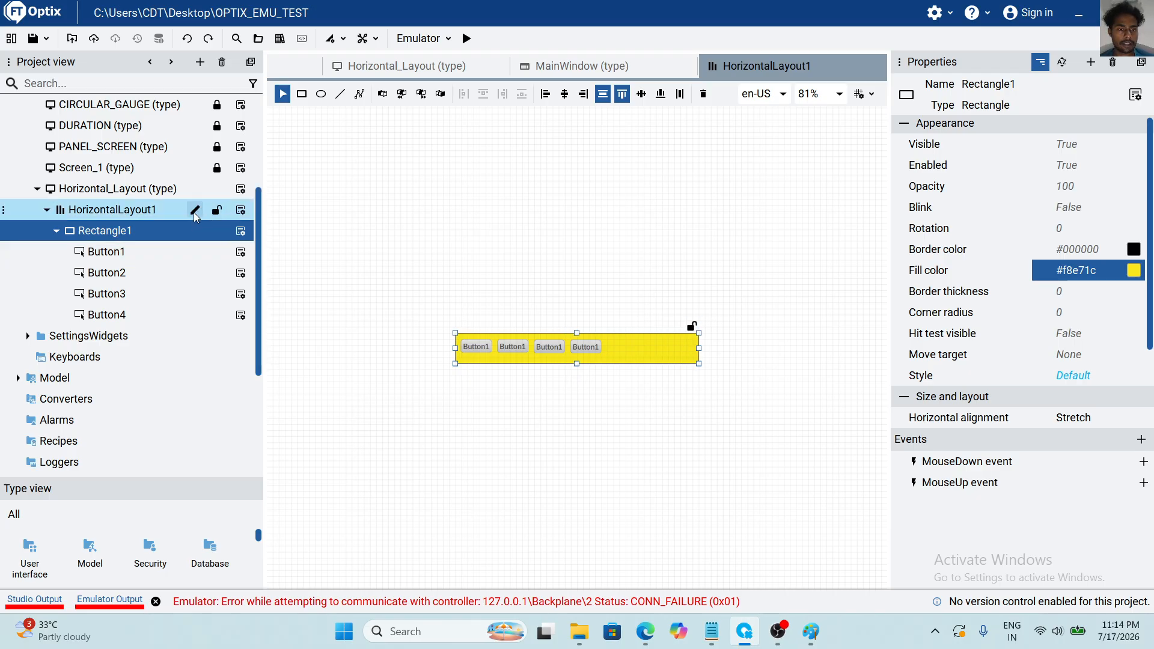
{"action": "left_click", "coordinate": [168, 215]}
{"action": "scroll", "coordinate": [1135, 324], "scroll_direction": "down", "scroll_amount": 2}
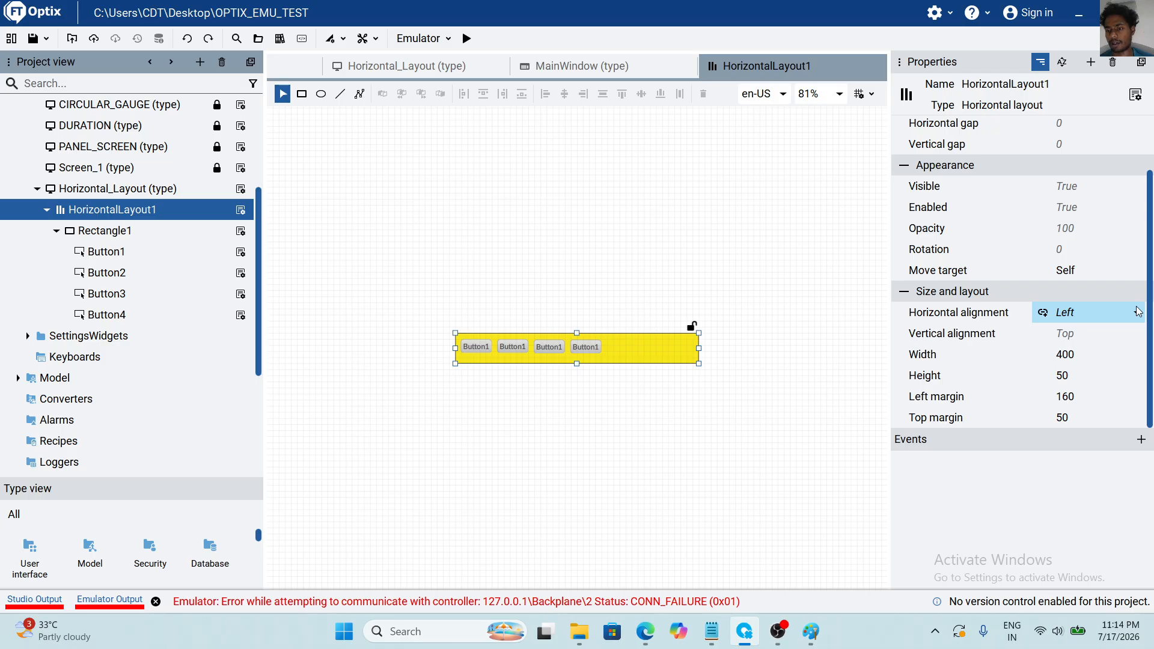
{"action": "left_click", "coordinate": [1136, 355]}
{"action": "type", "text": "200"}
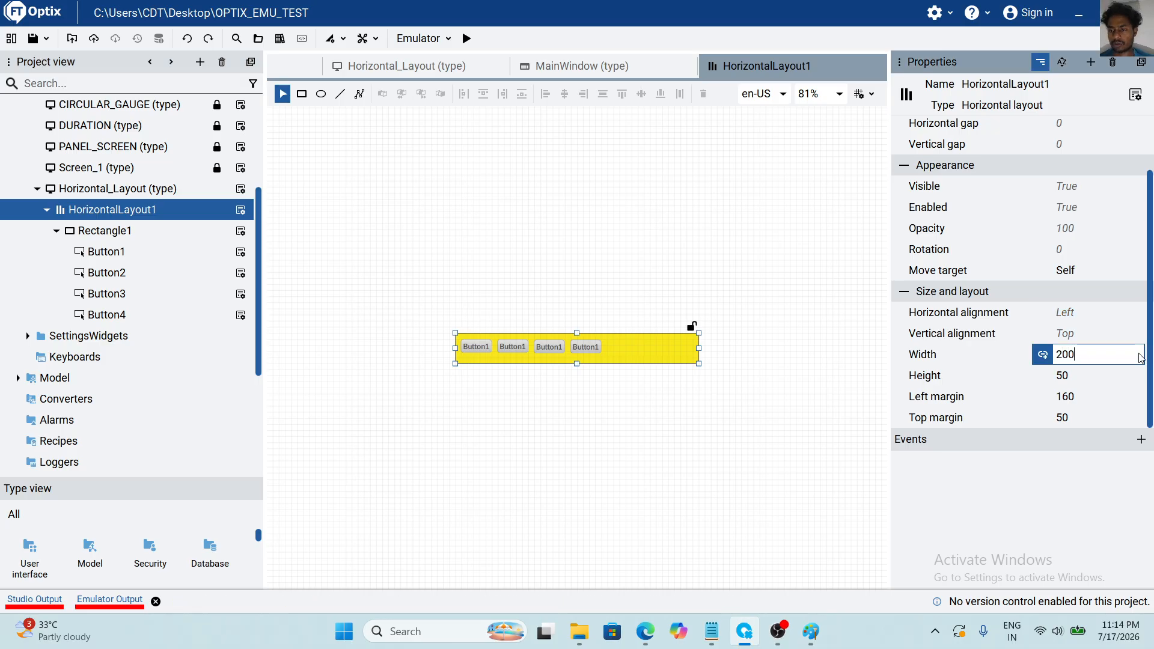
{"action": "key", "text": "Return"}
{"action": "scroll", "coordinate": [1113, 215], "scroll_direction": "up", "scroll_amount": 1}
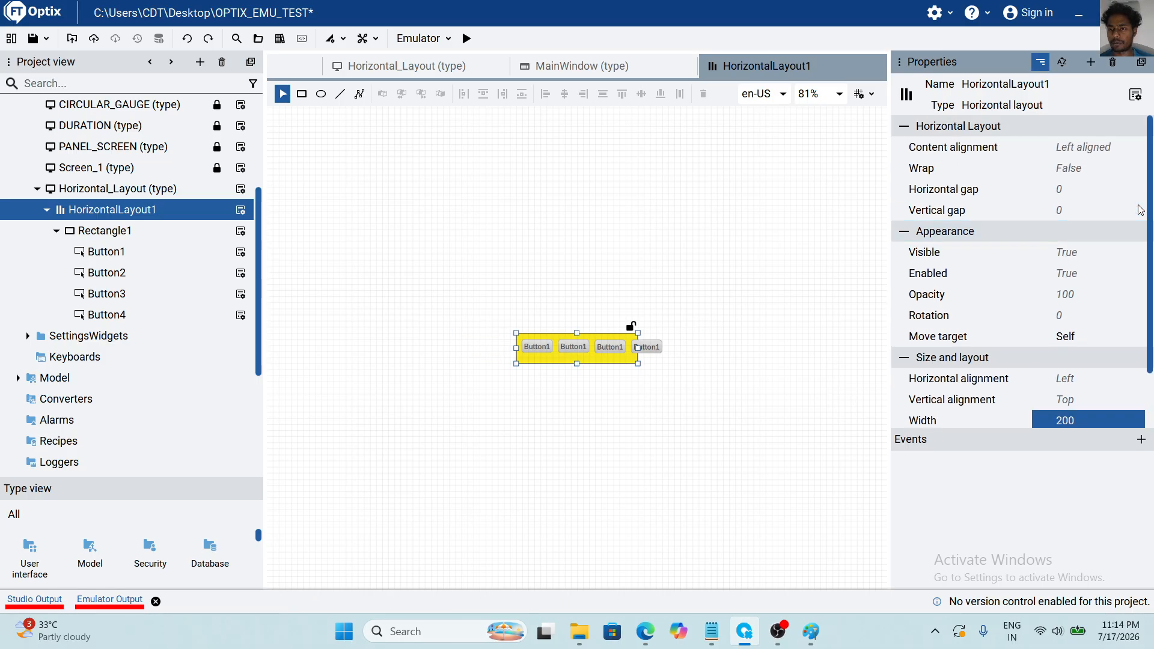
Set the Wrap option of HorizontalLayout1 to True and preview the Horizontal_Layout page in the emulator.
{"action": "left_click", "coordinate": [1138, 175]}
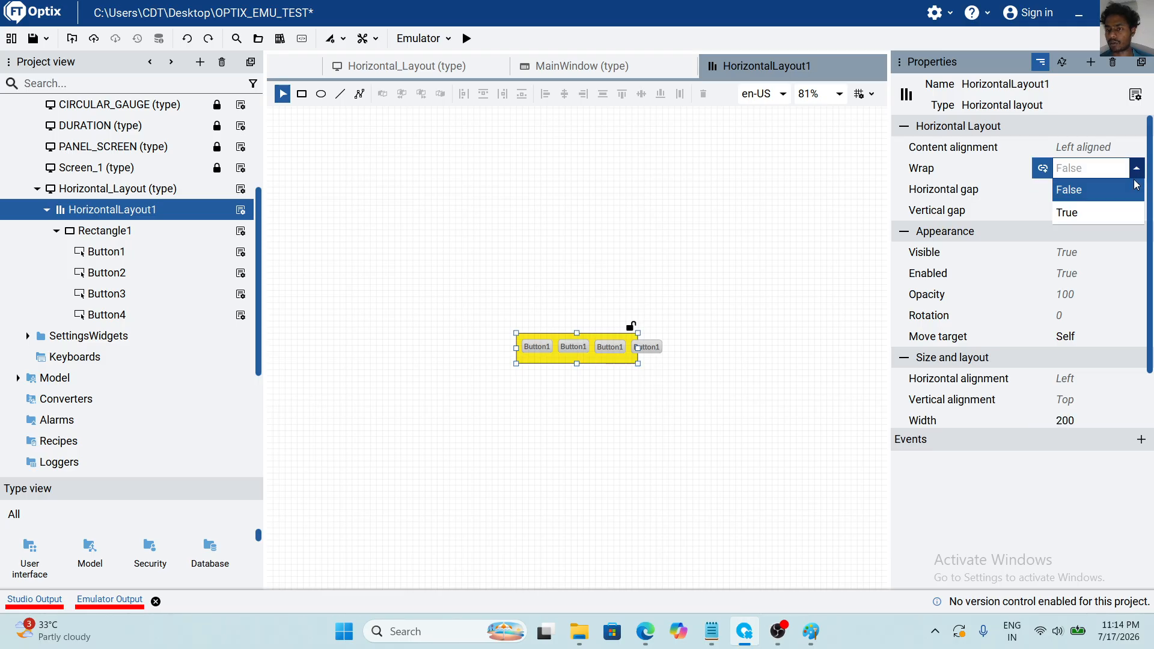
{"action": "left_click", "coordinate": [1103, 212]}
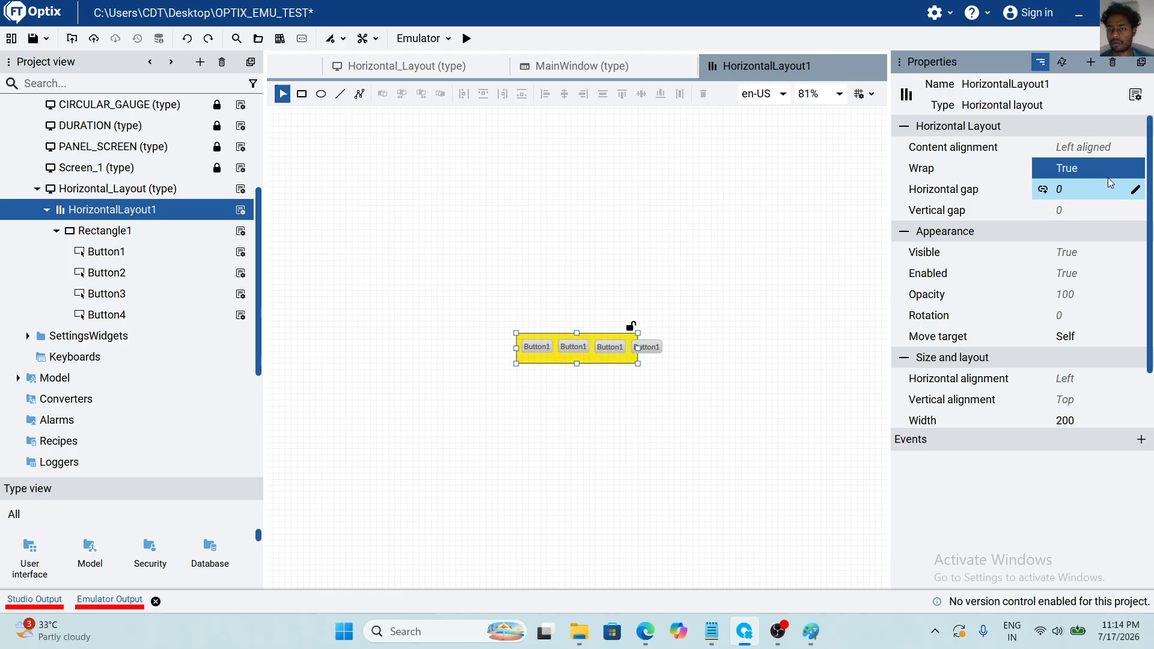
{"action": "left_click", "coordinate": [467, 39]}
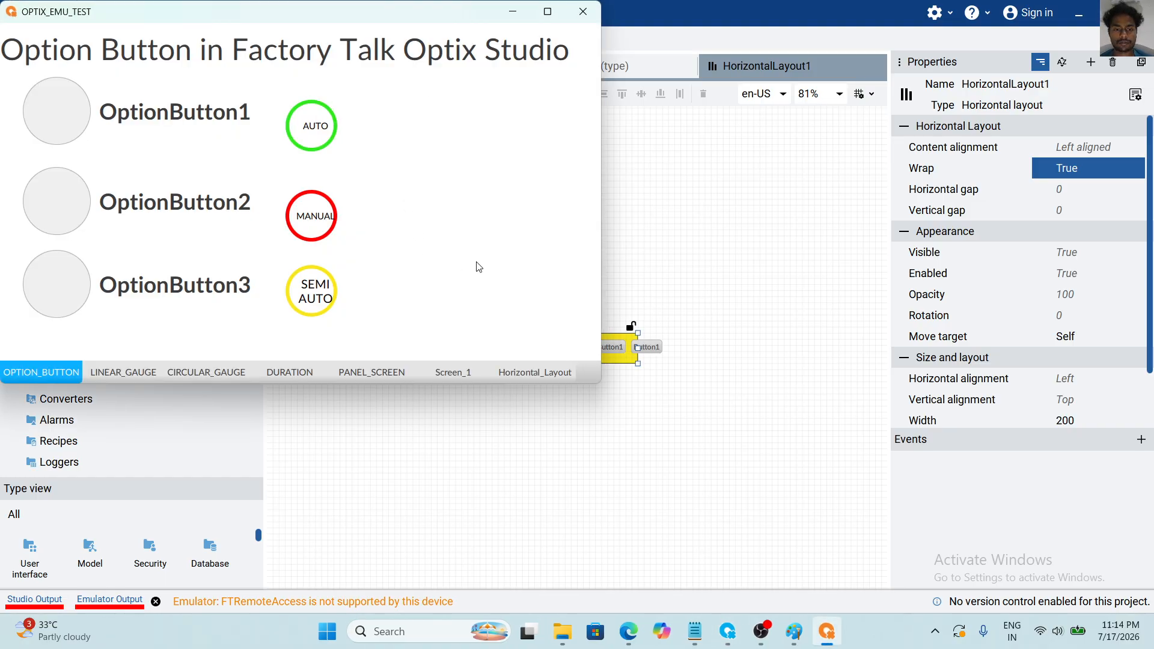
{"action": "left_click", "coordinate": [529, 377]}
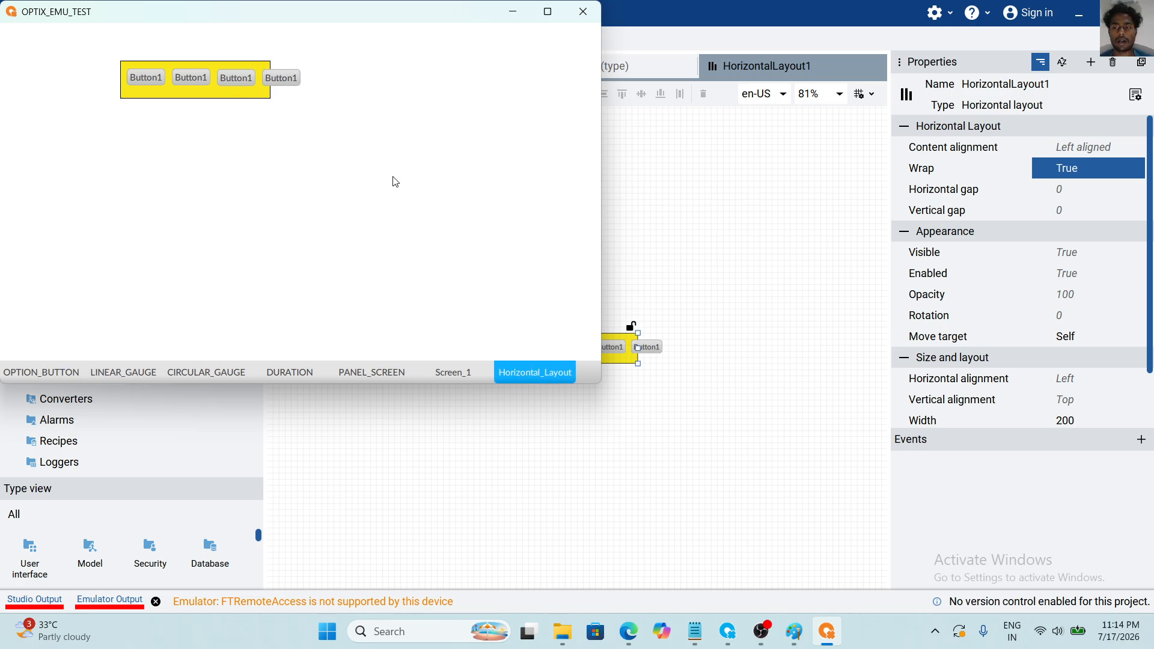
{"action": "left_click", "coordinate": [583, 11]}
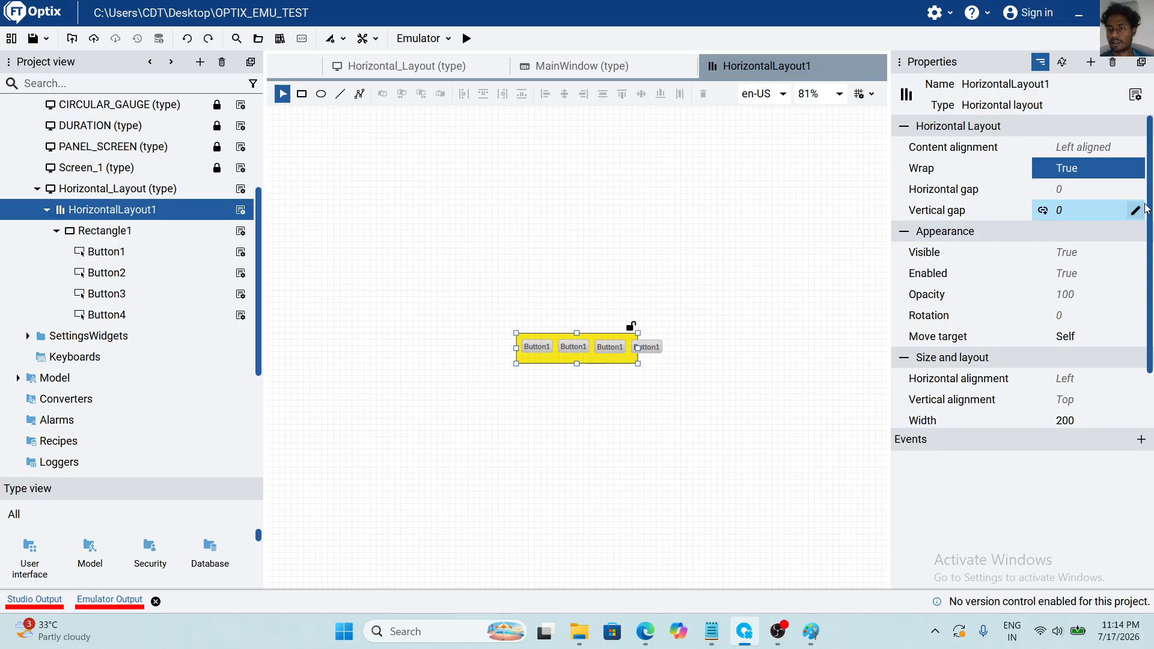
Set the Wrap option of HorizontalLayout1 back to False.
{"action": "left_click", "coordinate": [1140, 169]}
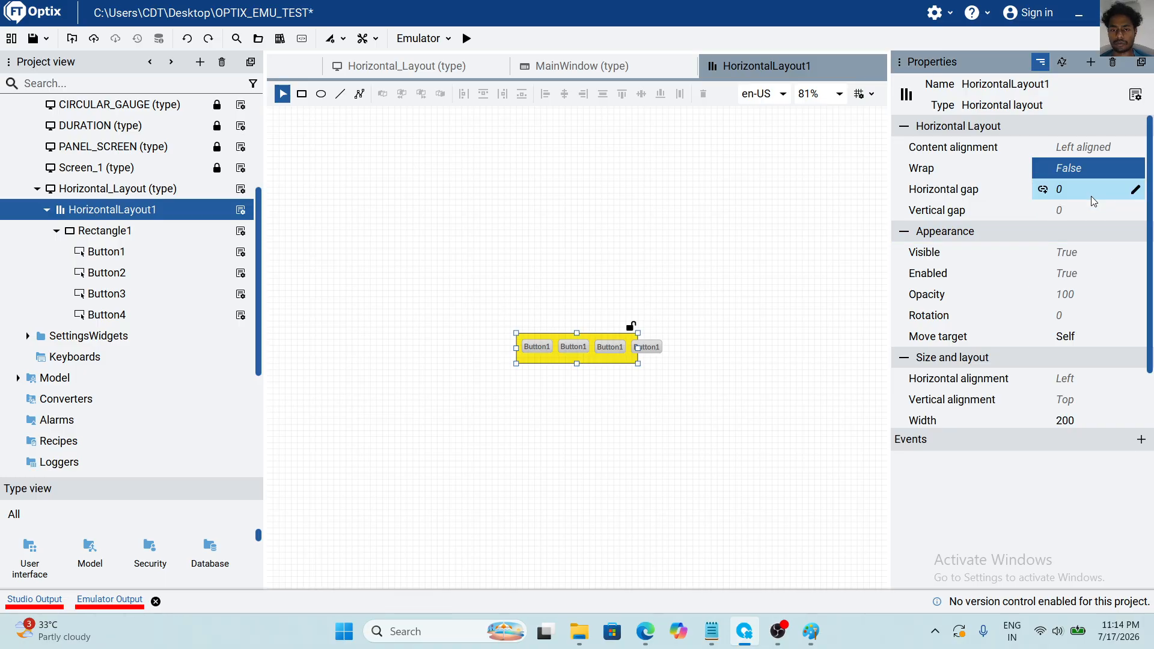
{"action": "left_click", "coordinate": [1090, 196]}
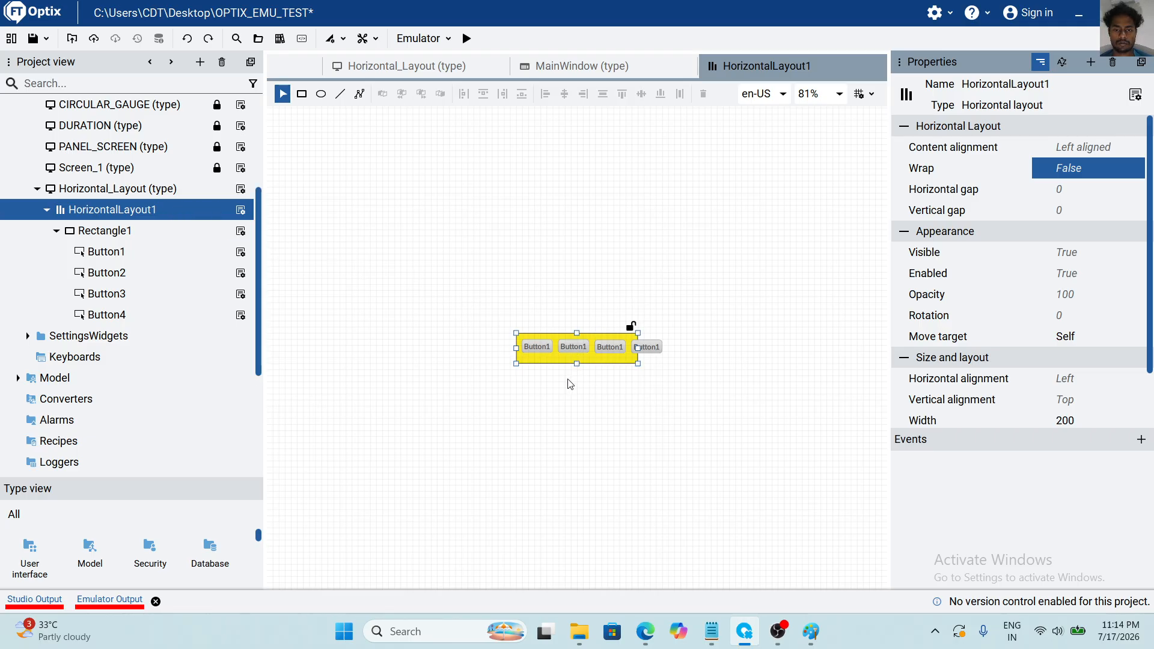
Make HorizontalLayout1 taller and set the vertical alignment of Rectangle1 to Stretch so it fills the layout.
{"action": "left_click_drag", "start_coordinate": [575, 364], "coordinate": [576, 377]}
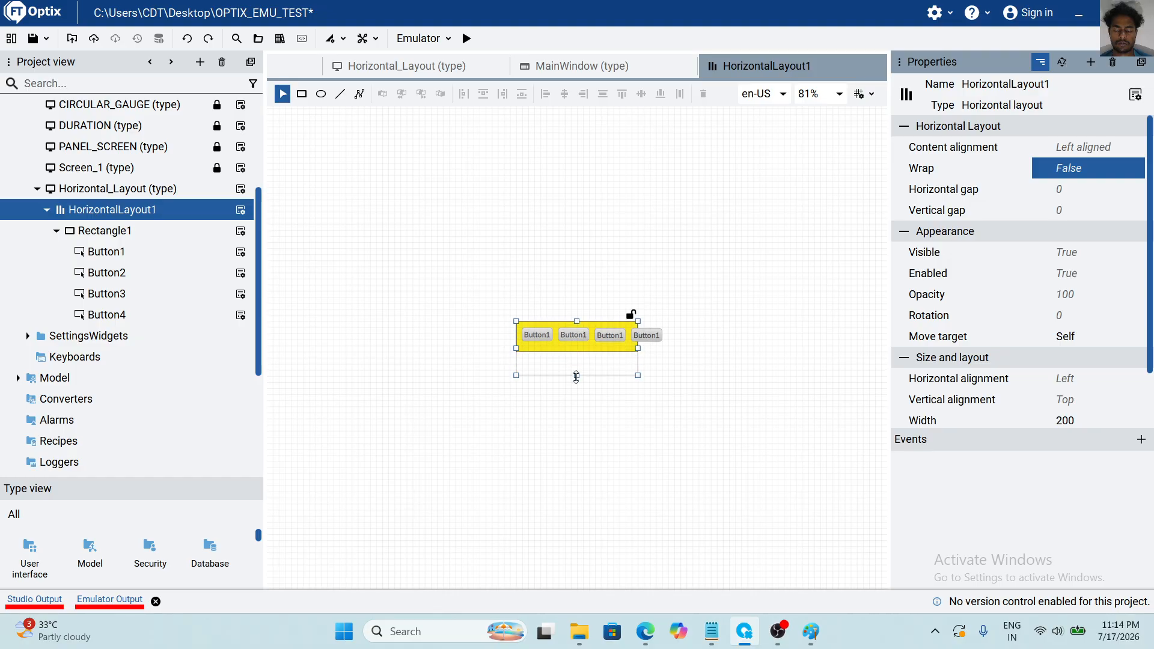
{"action": "left_click", "coordinate": [575, 342]}
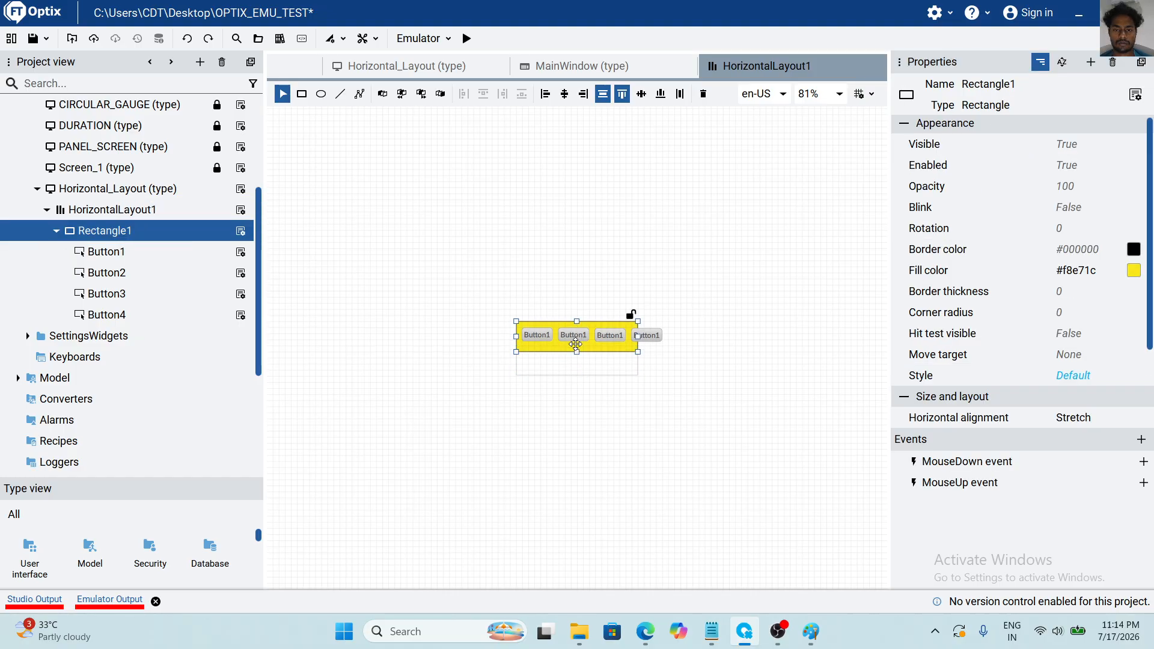
{"action": "scroll", "coordinate": [1036, 318], "scroll_direction": "down", "scroll_amount": 3}
{"action": "left_click", "coordinate": [1076, 332]}
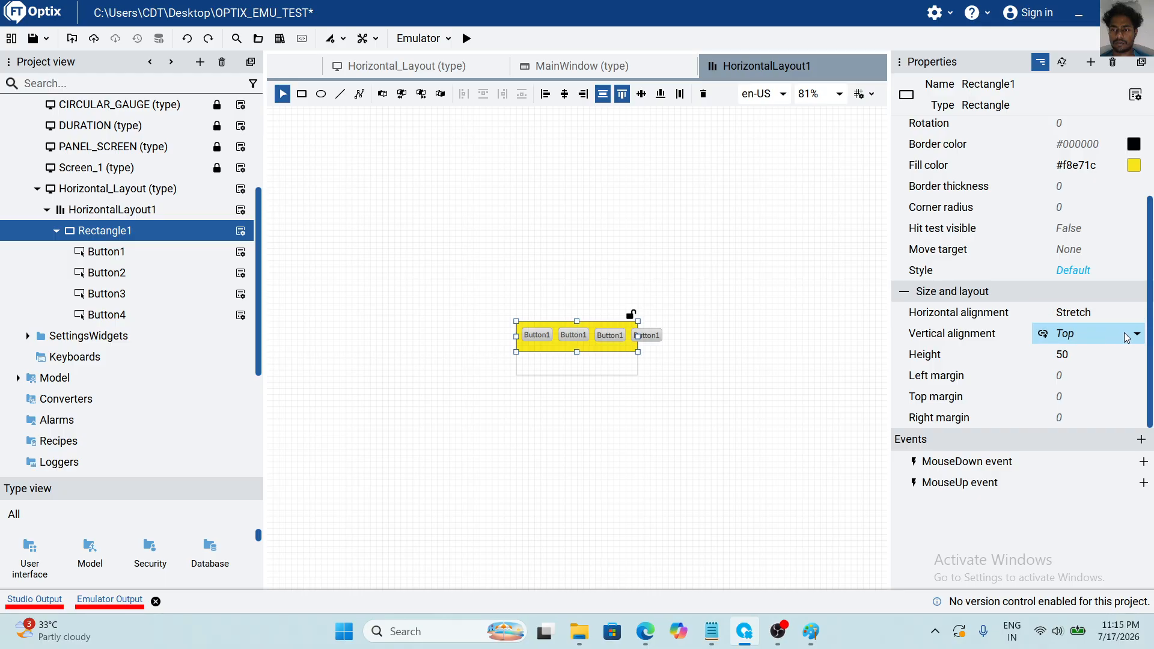
{"action": "left_click", "coordinate": [1137, 334]}
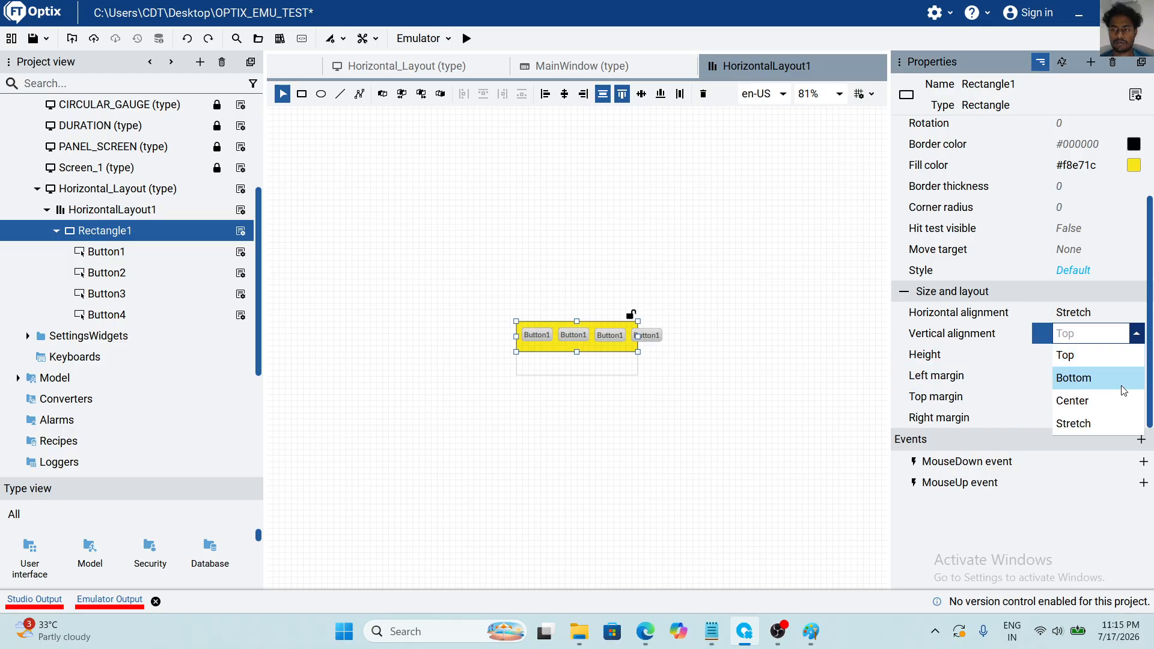
{"action": "left_click", "coordinate": [1085, 423]}
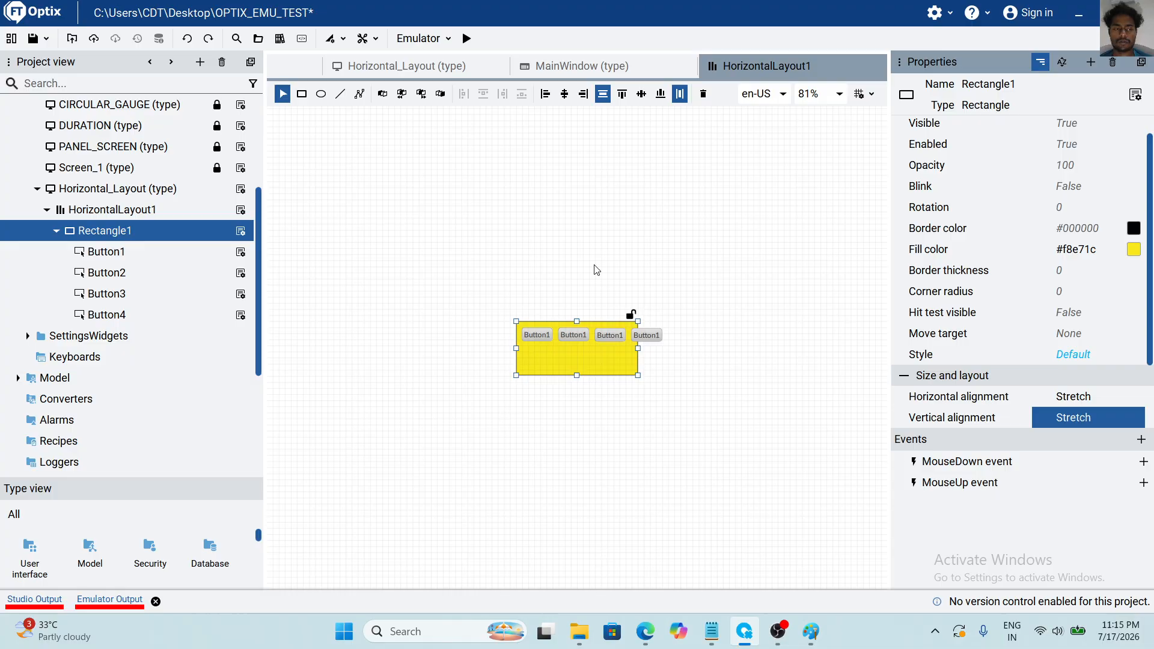
{"action": "left_click", "coordinate": [160, 209]}
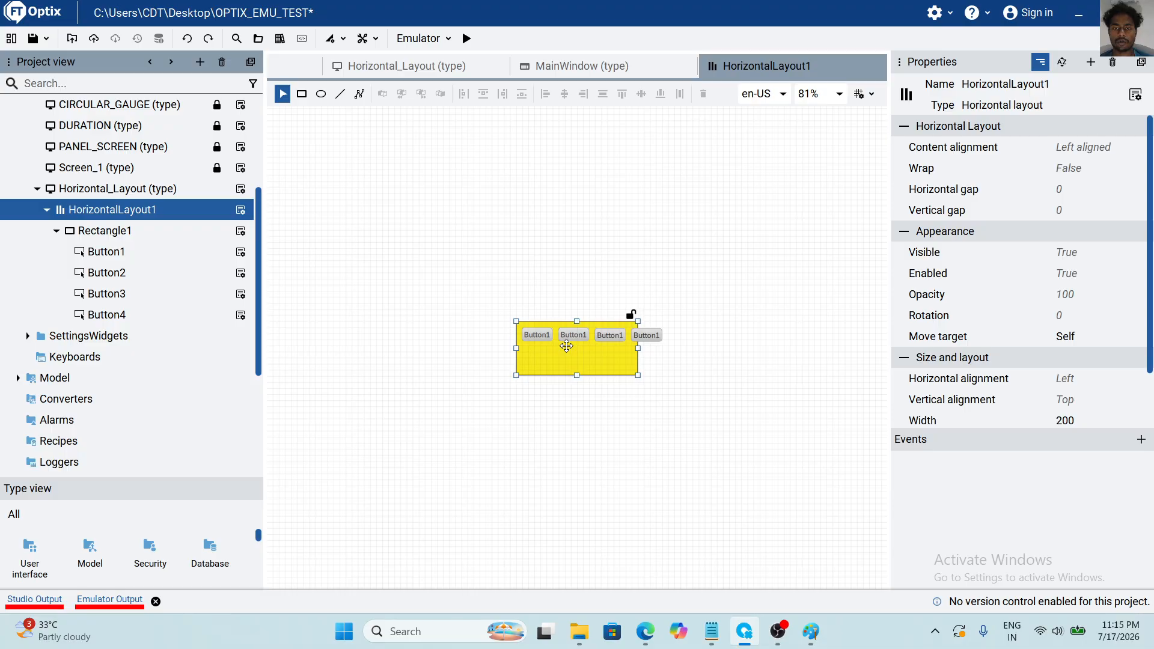
{"action": "left_click", "coordinate": [160, 233]}
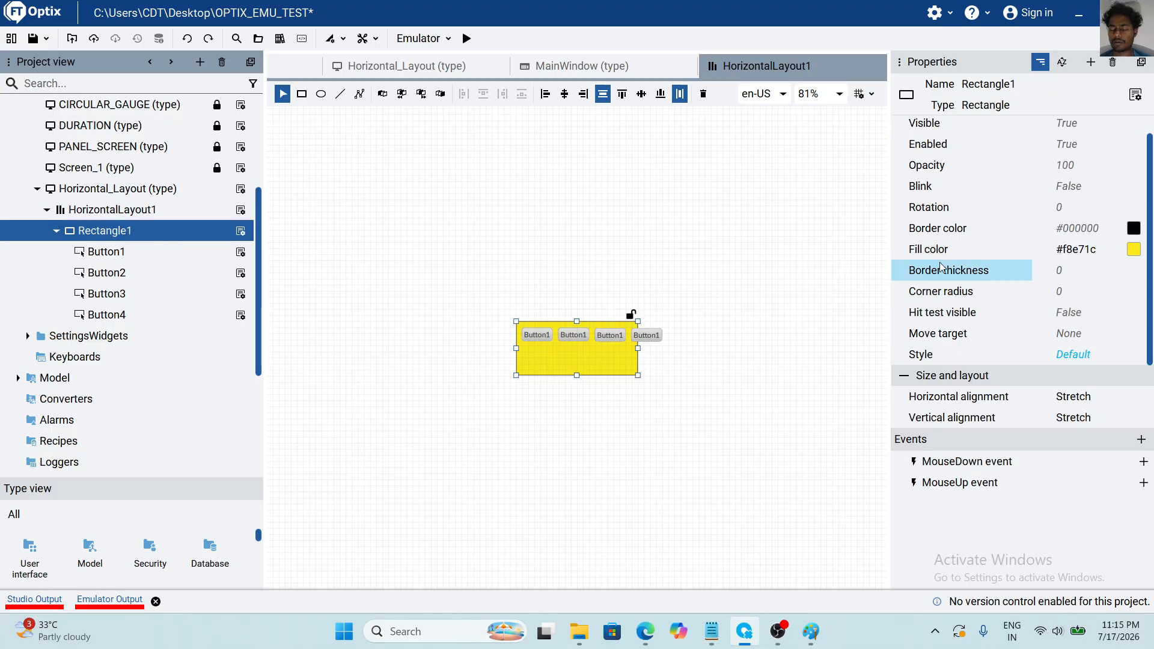
{"action": "scroll", "coordinate": [969, 256], "scroll_direction": "up", "scroll_amount": 1}
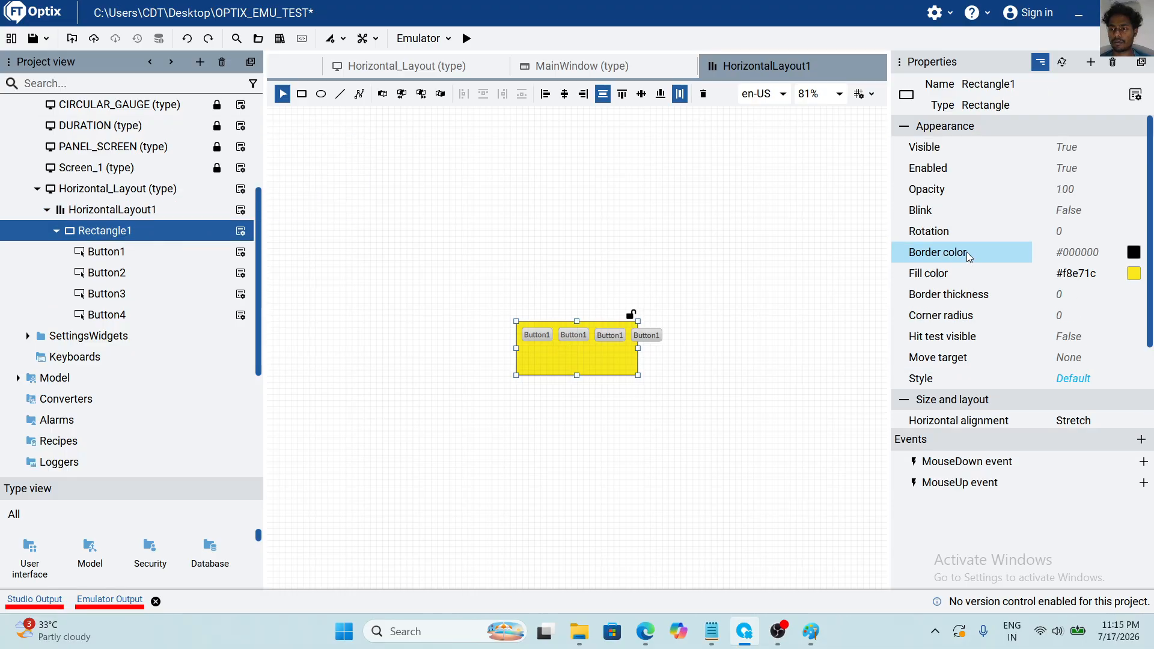
Try setting the Wrap option of HorizontalLayout1 to True, undoing the change each time.
{"action": "left_click", "coordinate": [112, 211]}
{"action": "left_click", "coordinate": [962, 189]}
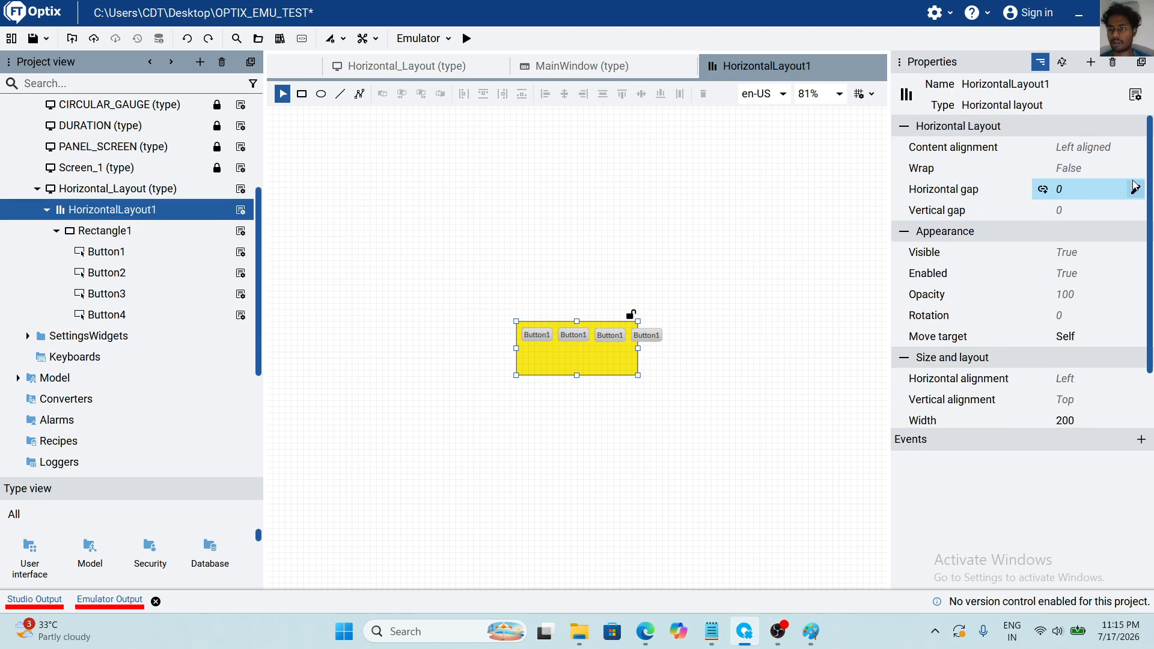
{"action": "left_click", "coordinate": [1075, 169]}
{"action": "left_click", "coordinate": [1082, 168]}
{"action": "left_click", "coordinate": [1069, 212]}
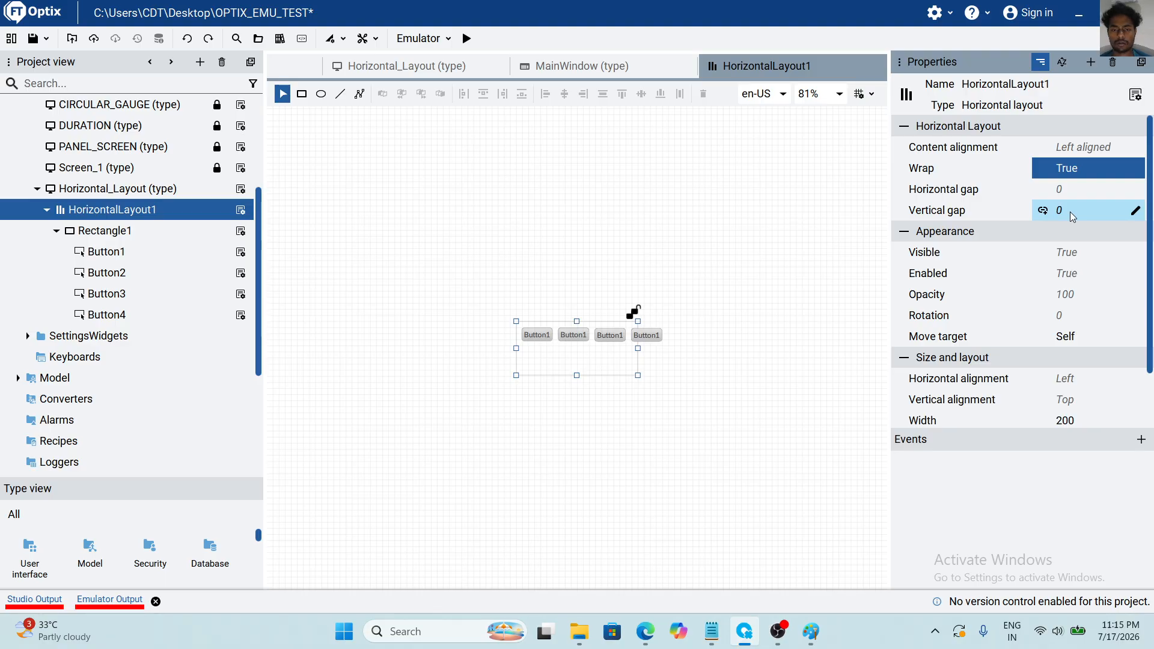
{"action": "key", "text": "ctrl+z"}
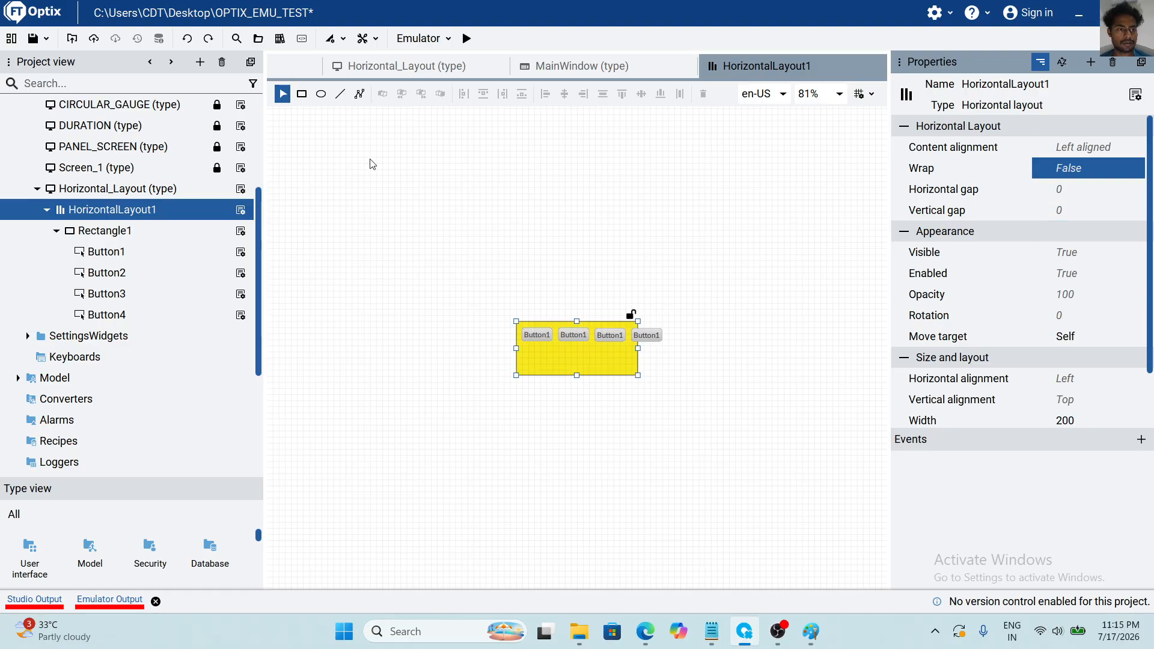
{"action": "left_click", "coordinate": [56, 230]}
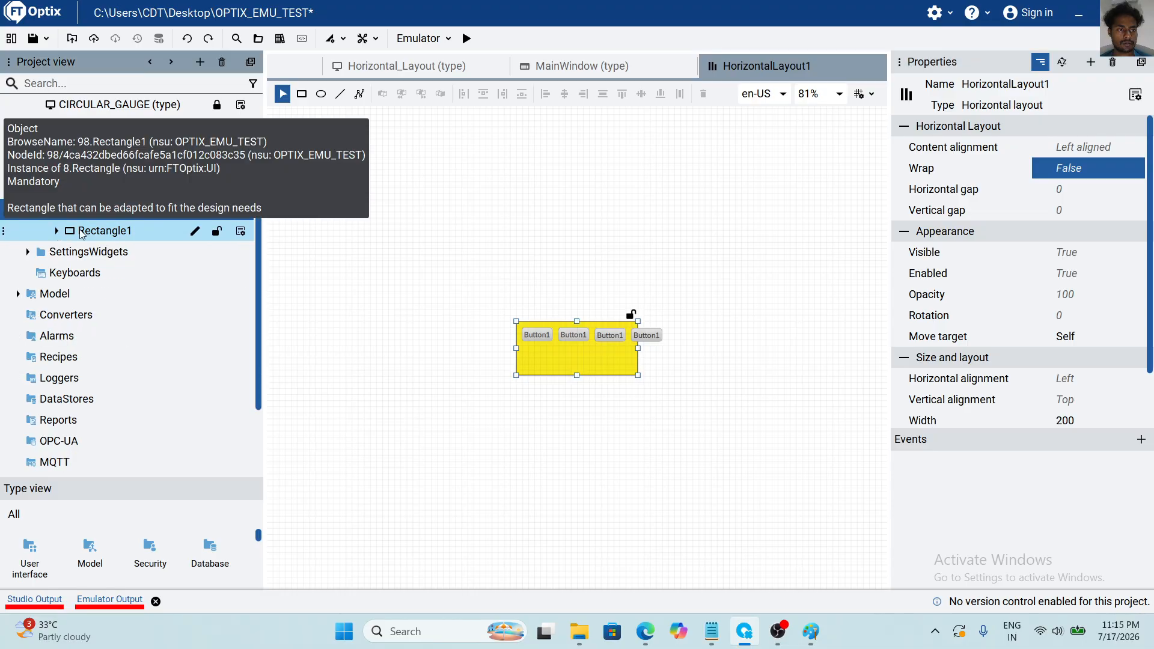
{"action": "left_click", "coordinate": [56, 231]}
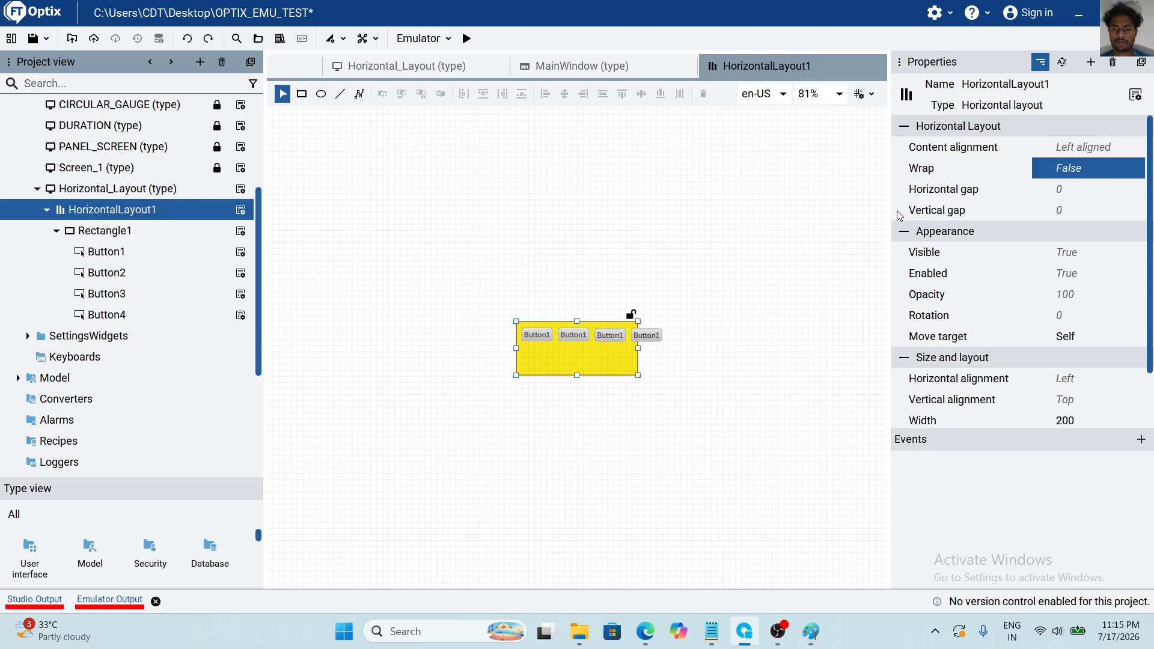
{"action": "left_click", "coordinate": [1135, 170]}
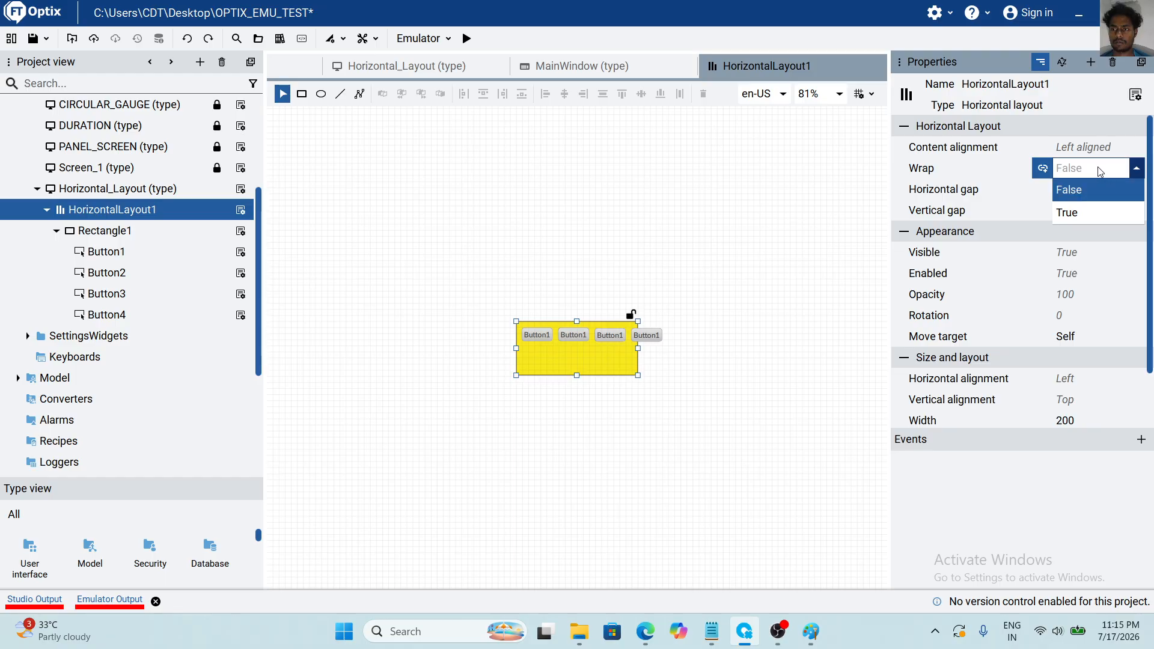
{"action": "left_click", "coordinate": [1075, 214]}
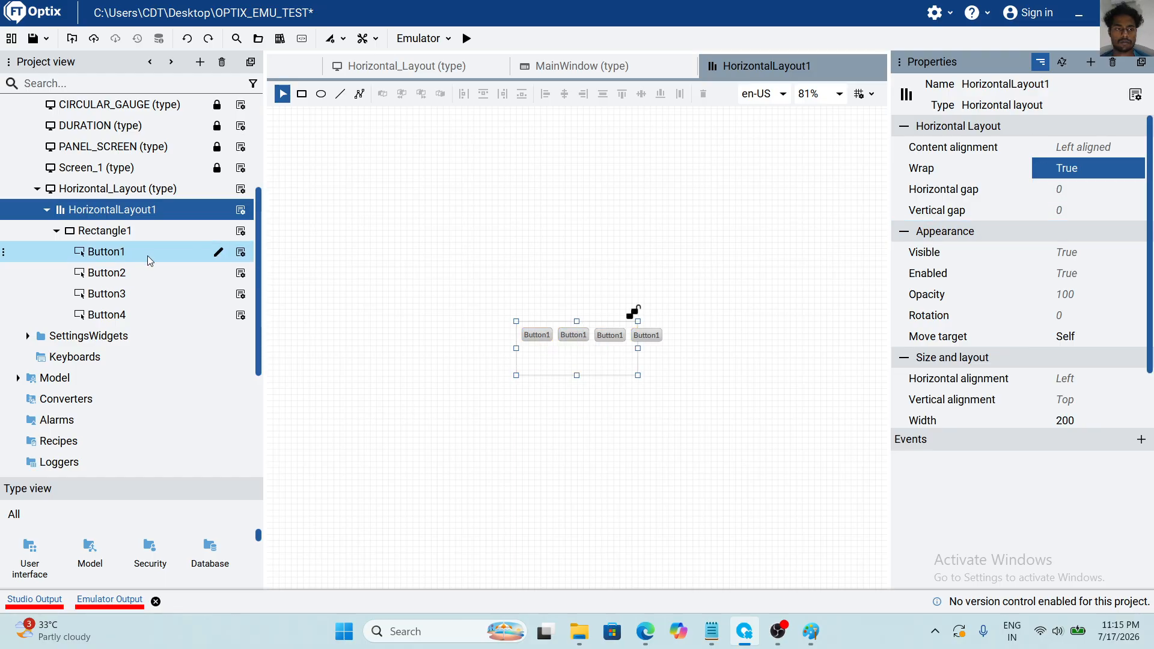
{"action": "left_click", "coordinate": [112, 235]}
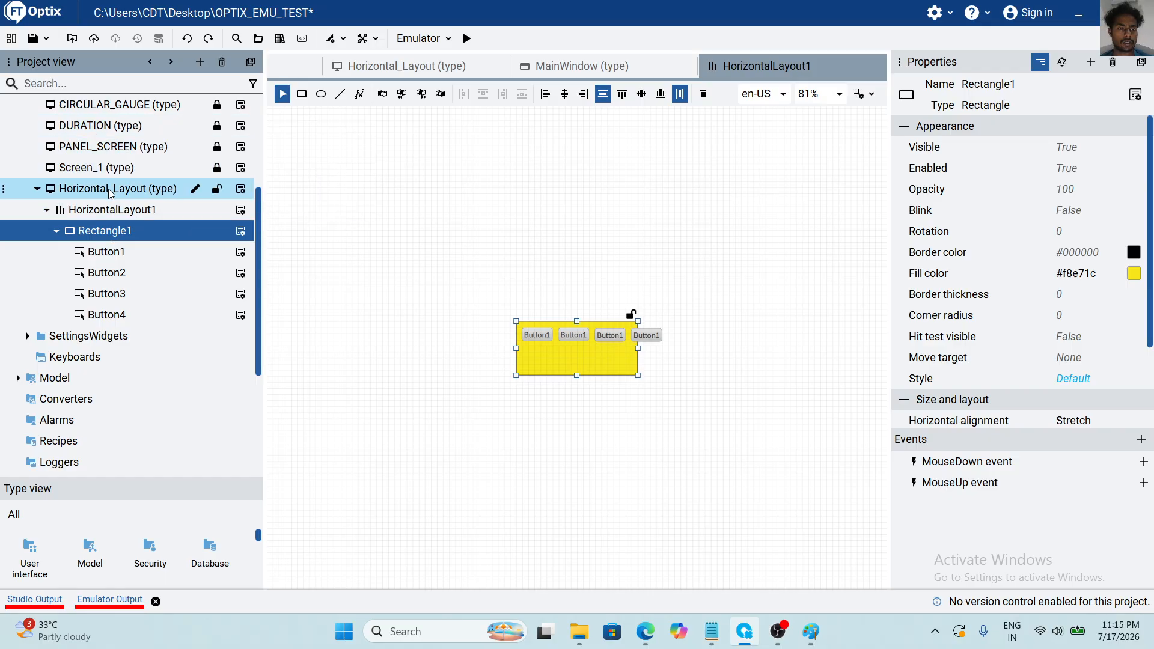
On the Horizontal_Layout screen, move the overflowing Button4 inside the yellow rectangle, below the row of the other three buttons.
{"action": "left_click", "coordinate": [114, 197]}
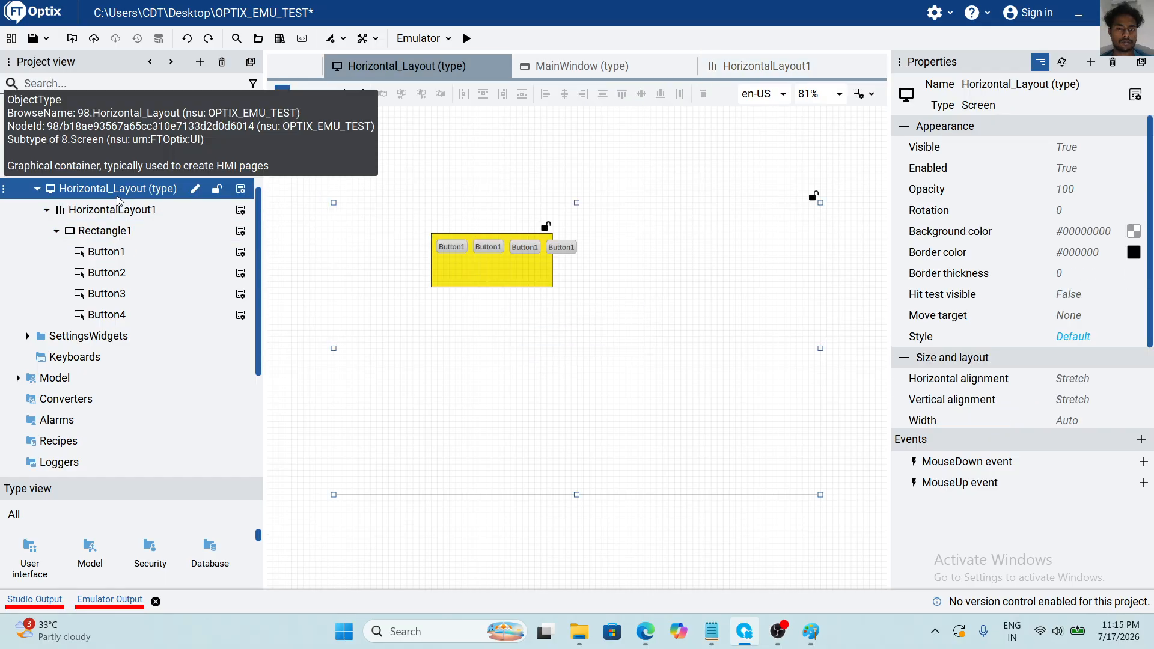
{"action": "left_click", "coordinate": [568, 246]}
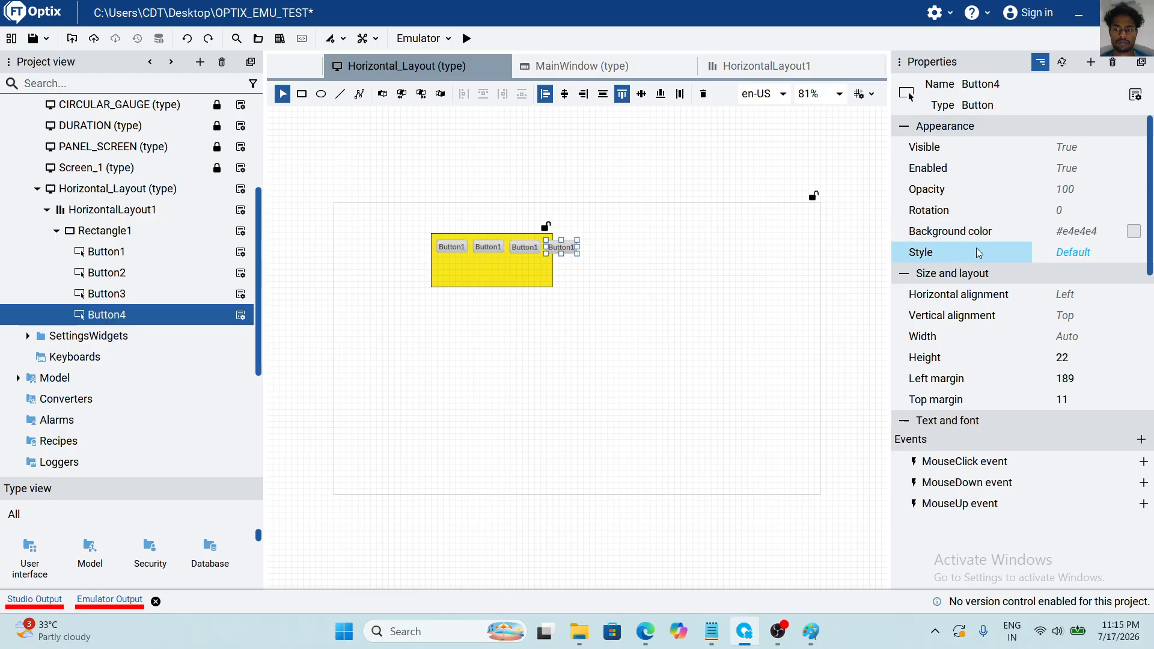
{"action": "scroll", "coordinate": [977, 253], "scroll_direction": "down", "scroll_amount": 5}
{"action": "scroll", "coordinate": [977, 252], "scroll_direction": "down", "scroll_amount": 1}
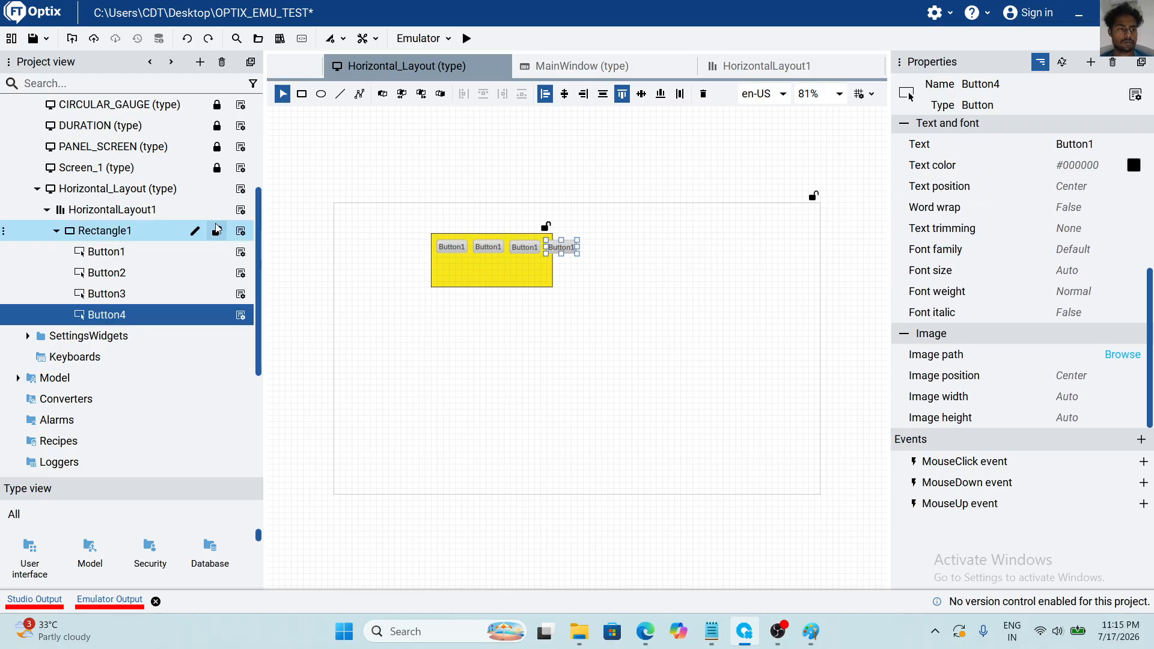
{"action": "left_click", "coordinate": [143, 210]}
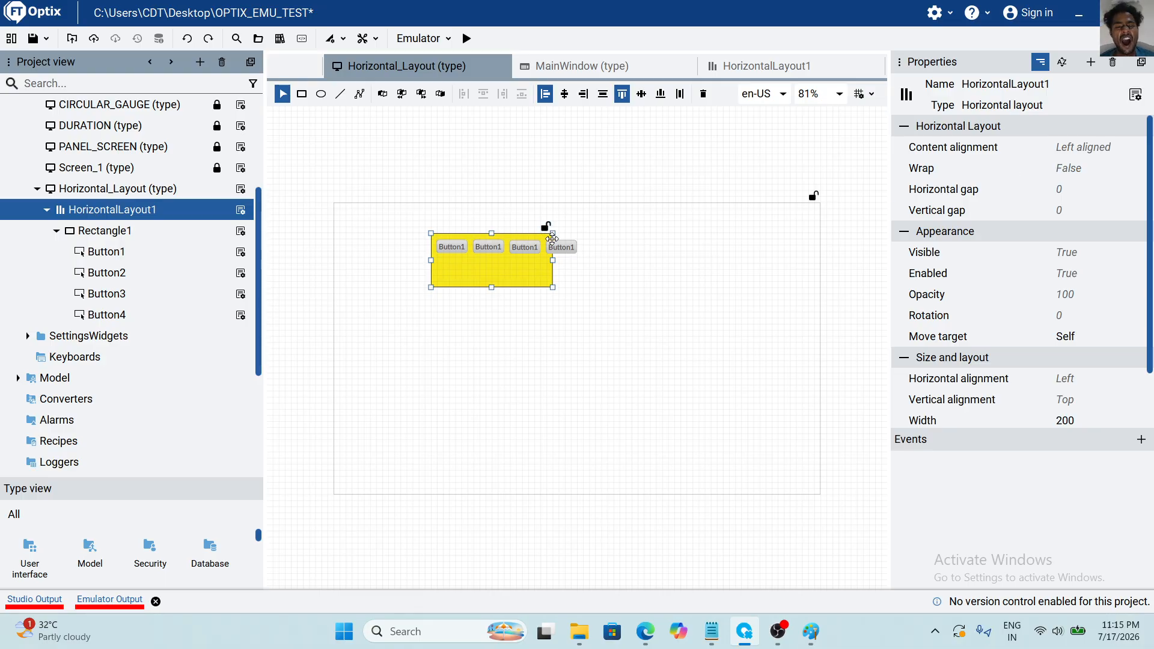
{"action": "left_click", "coordinate": [566, 252]}
{"action": "left_click_drag", "start_coordinate": [566, 252], "coordinate": [488, 280]}
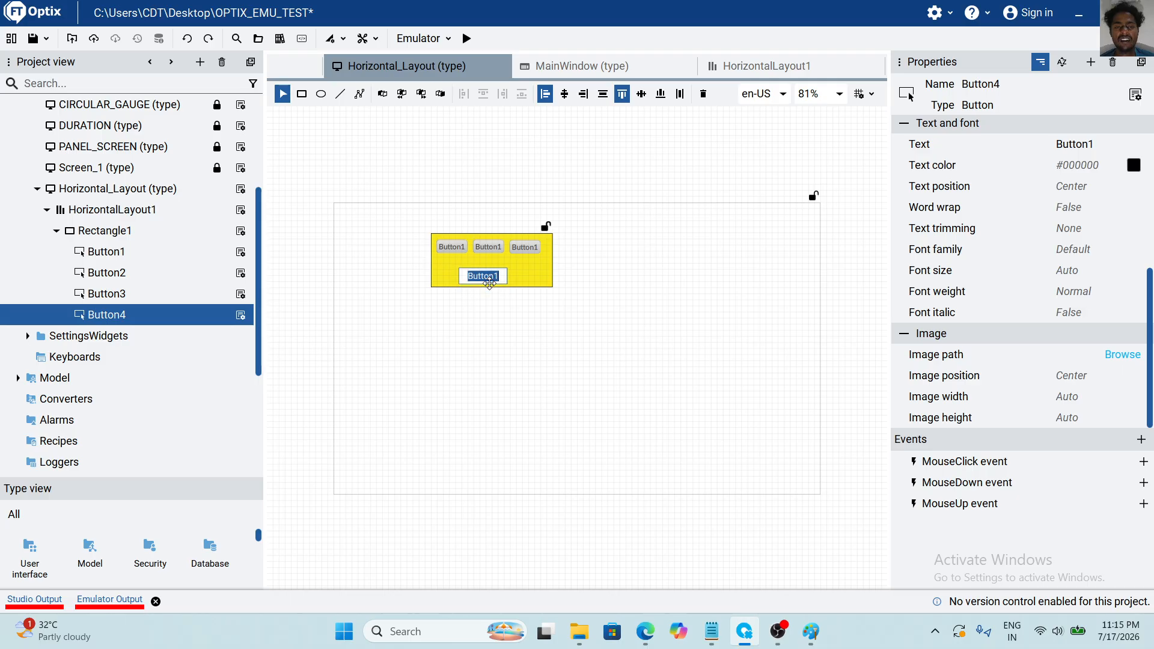
Run the emulator and test the repositioned lower button on the Horizontal_Layout page.
{"action": "left_click", "coordinate": [467, 38]}
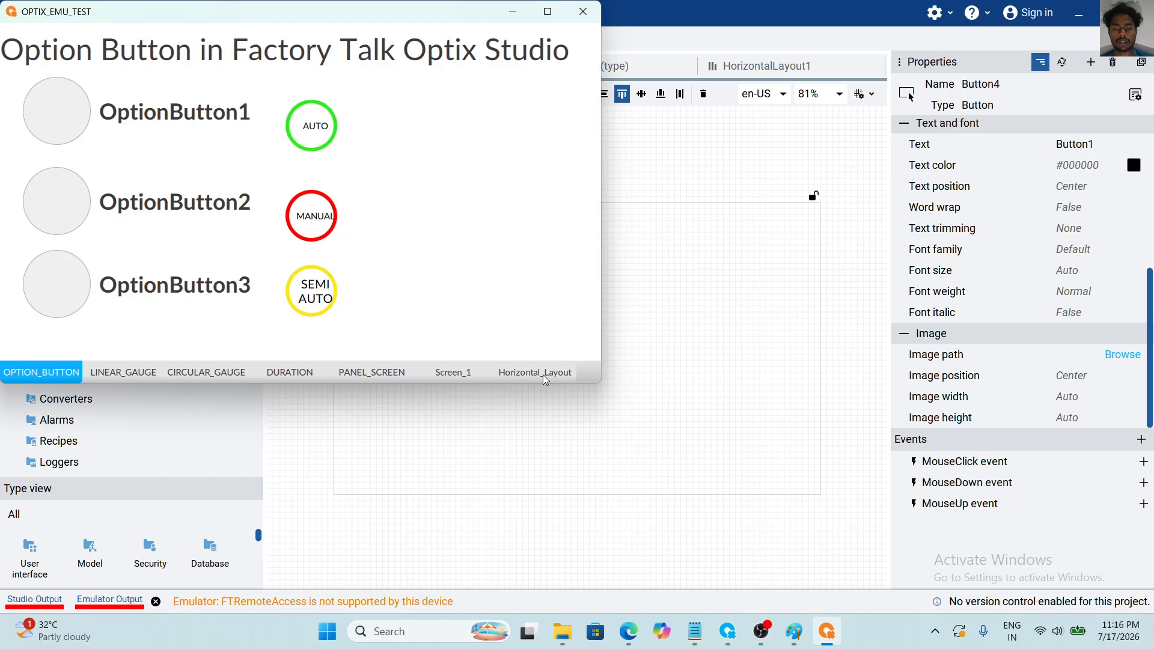
{"action": "left_click", "coordinate": [542, 374]}
{"action": "left_click", "coordinate": [200, 113]}
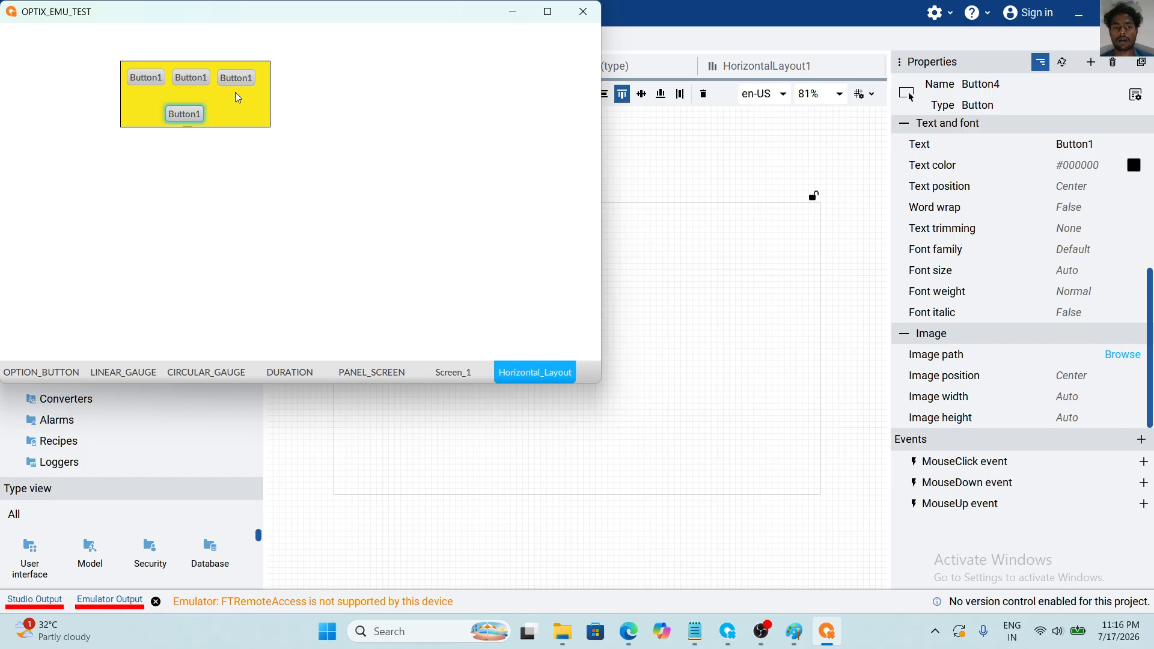